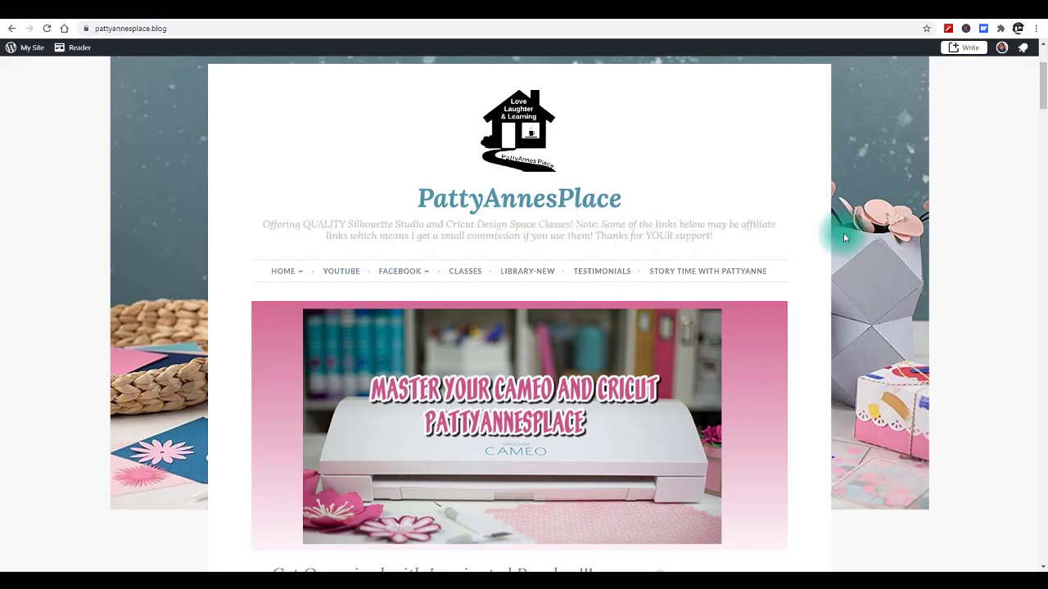
Open the Library-NEW page and look through its free designs and the note on downloading them
left_click(534, 277)
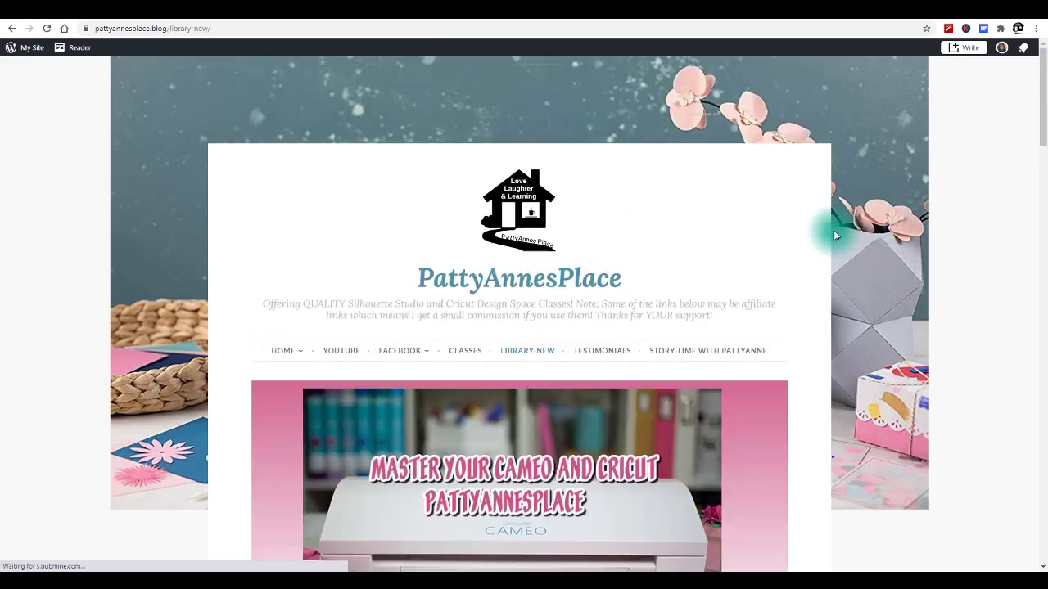
scroll(835, 233, "down", 2)
scroll(835, 237, "down", 2)
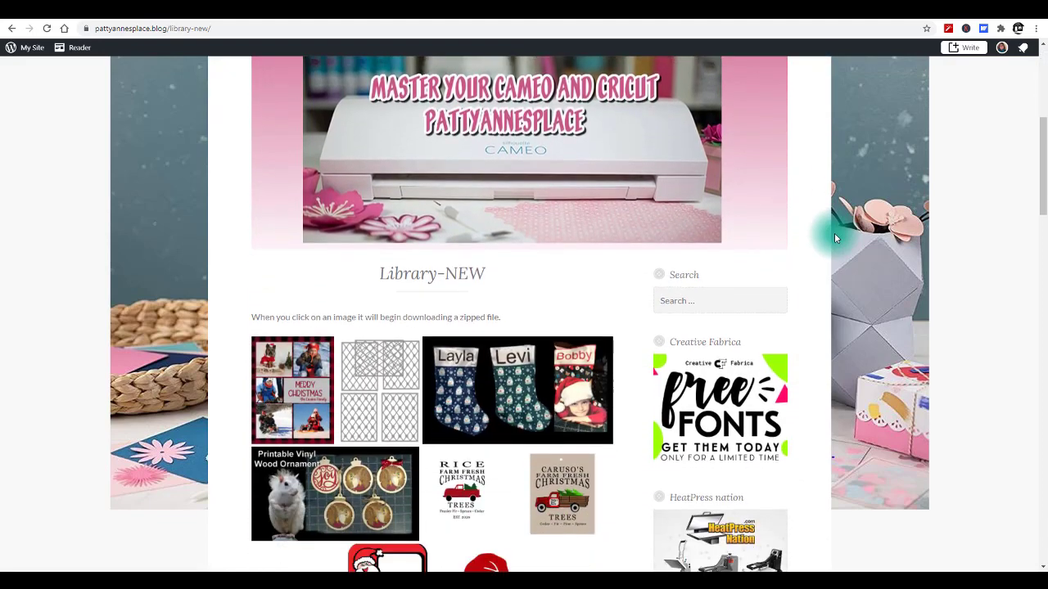
scroll(835, 238, "down", 1)
scroll(835, 238, "down", 2)
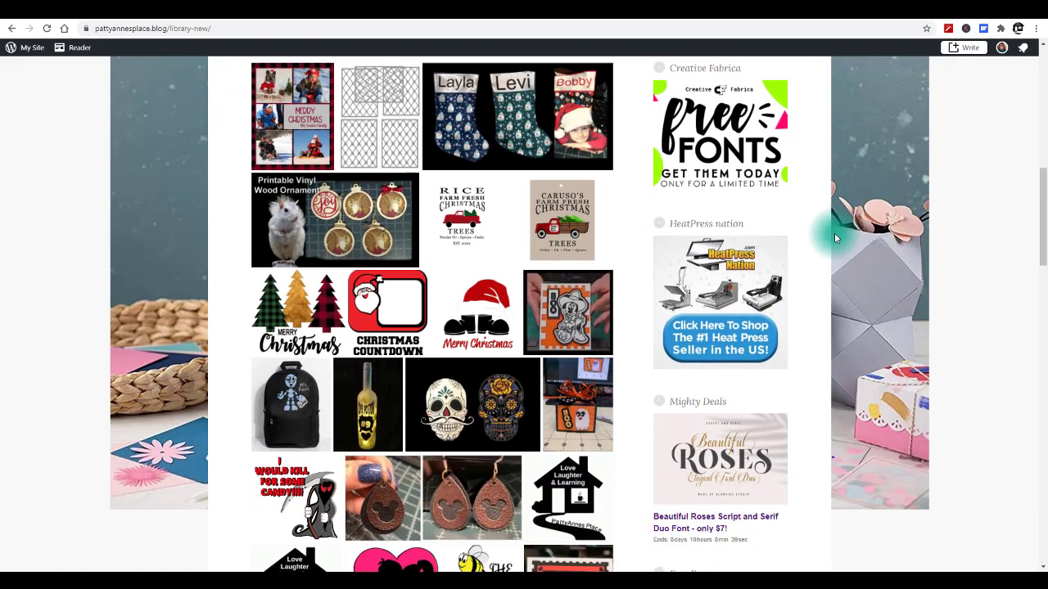
scroll(834, 237, "down", 2)
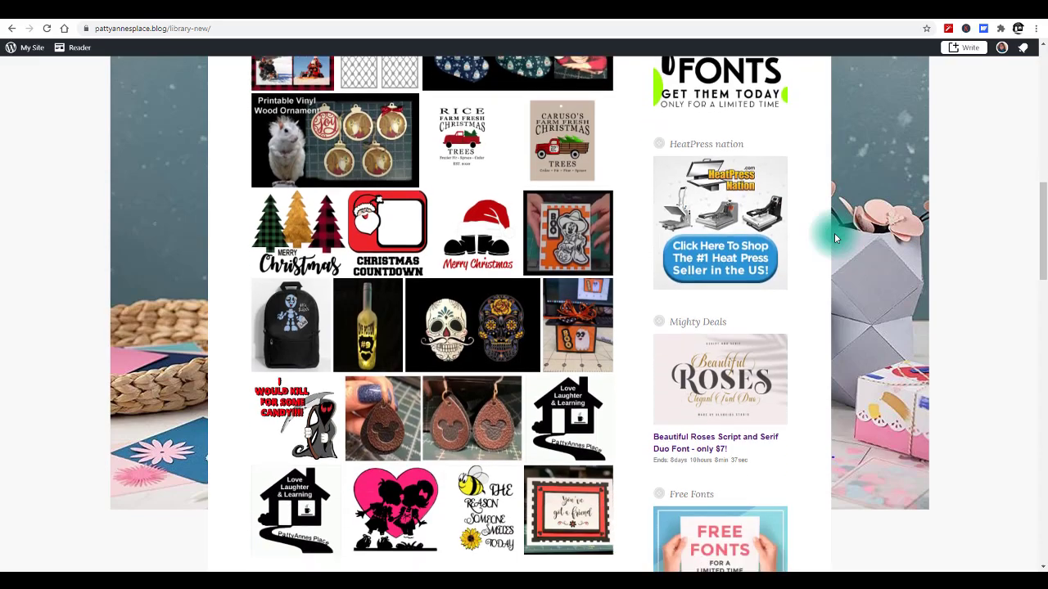
scroll(834, 237, "down", 1)
scroll(835, 238, "down", 2)
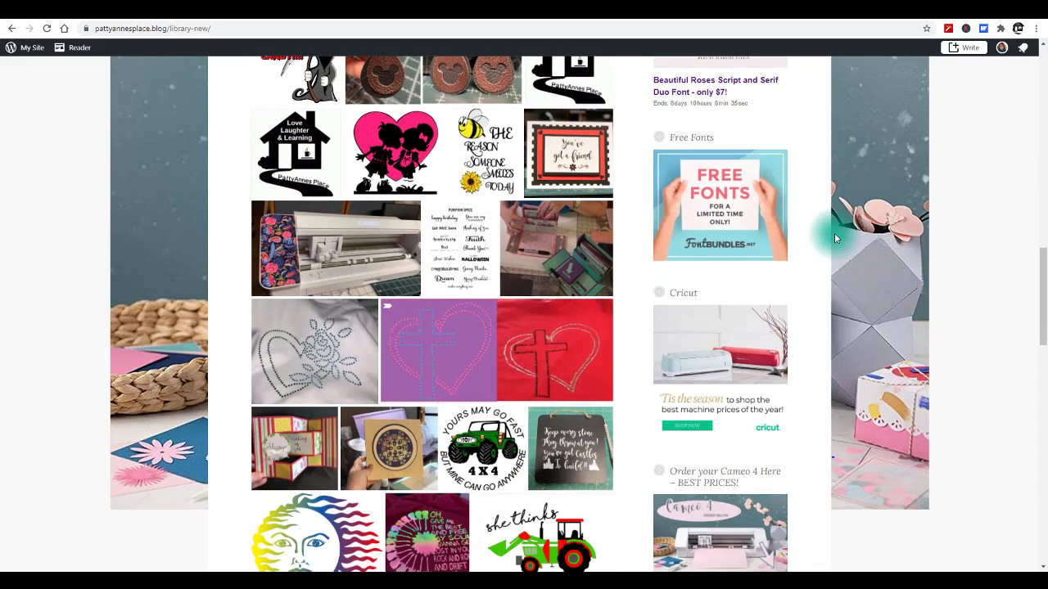
scroll(834, 233, "down", 4)
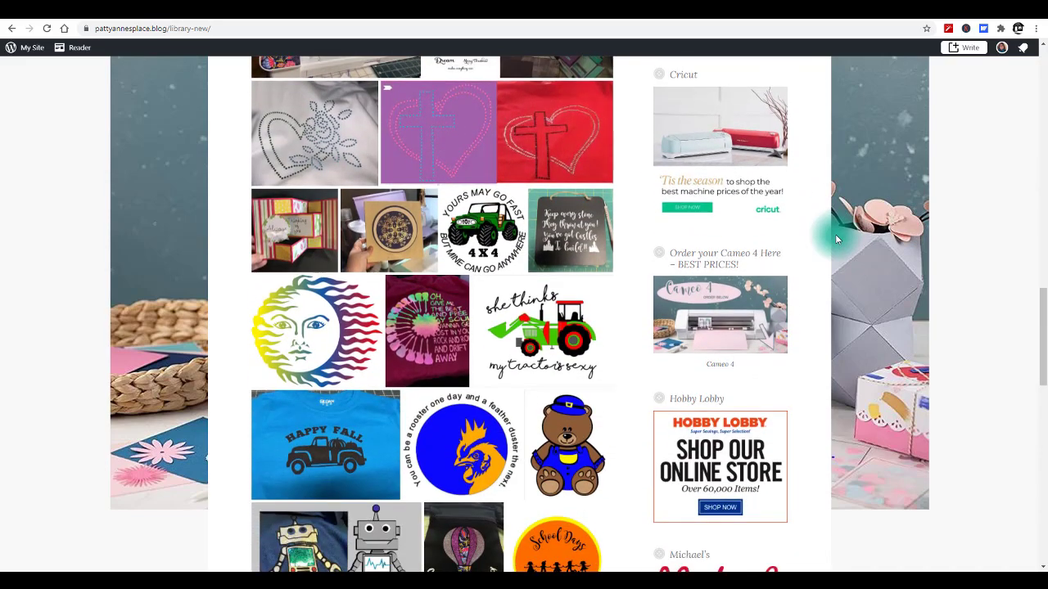
scroll(835, 238, "down", 5)
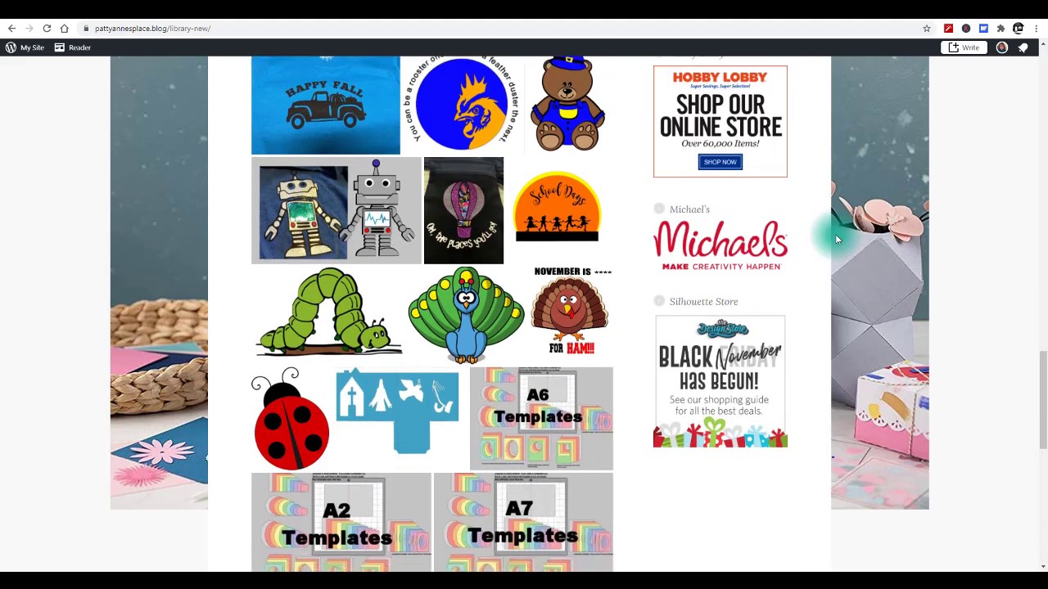
scroll(836, 239, "down", 4)
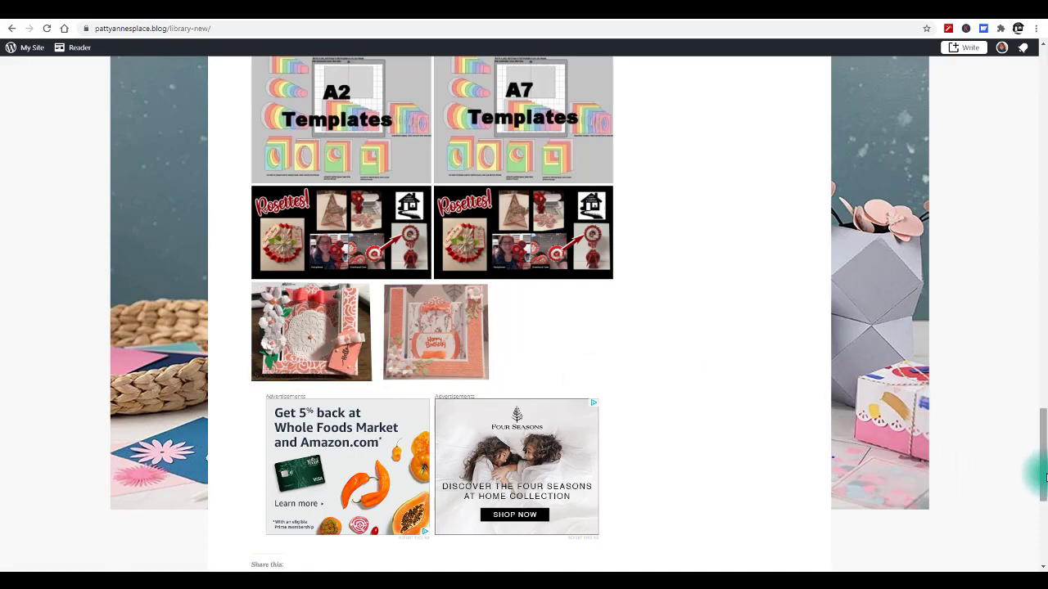
left_click_drag(1043, 470, 1039, 170)
left_click_drag(265, 247, 494, 242)
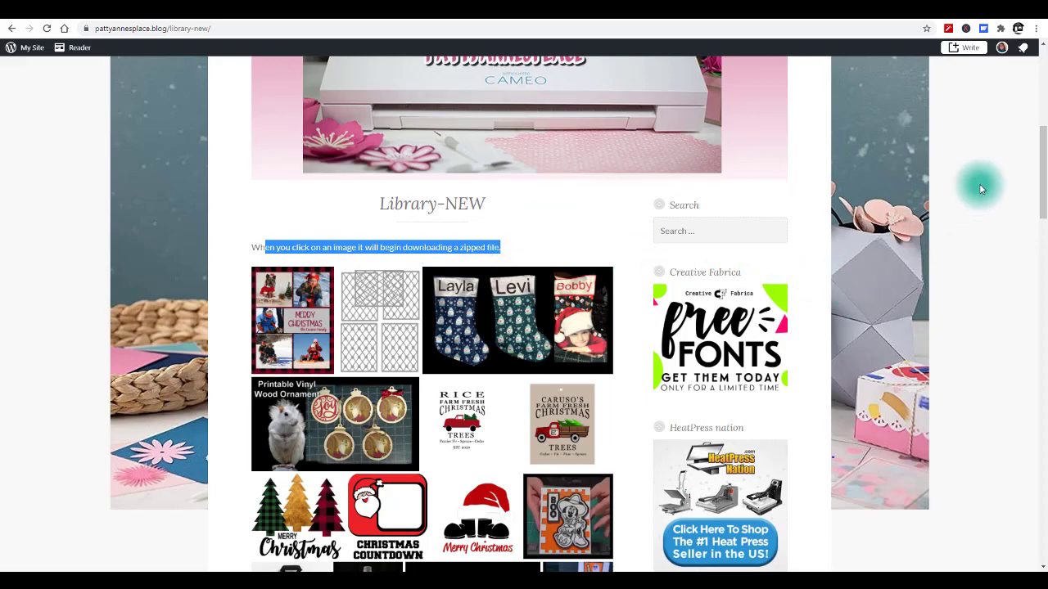
Download the zipped stepper card from the last Happy Birthday card image on the page and open the archive
left_click_drag(1045, 141, 1031, 421)
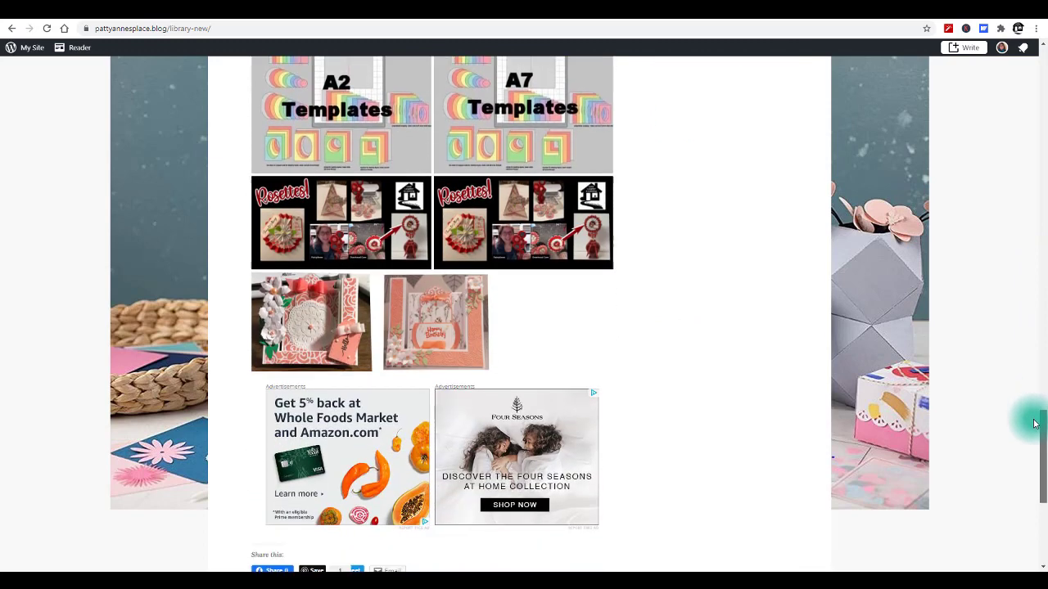
left_click(388, 328)
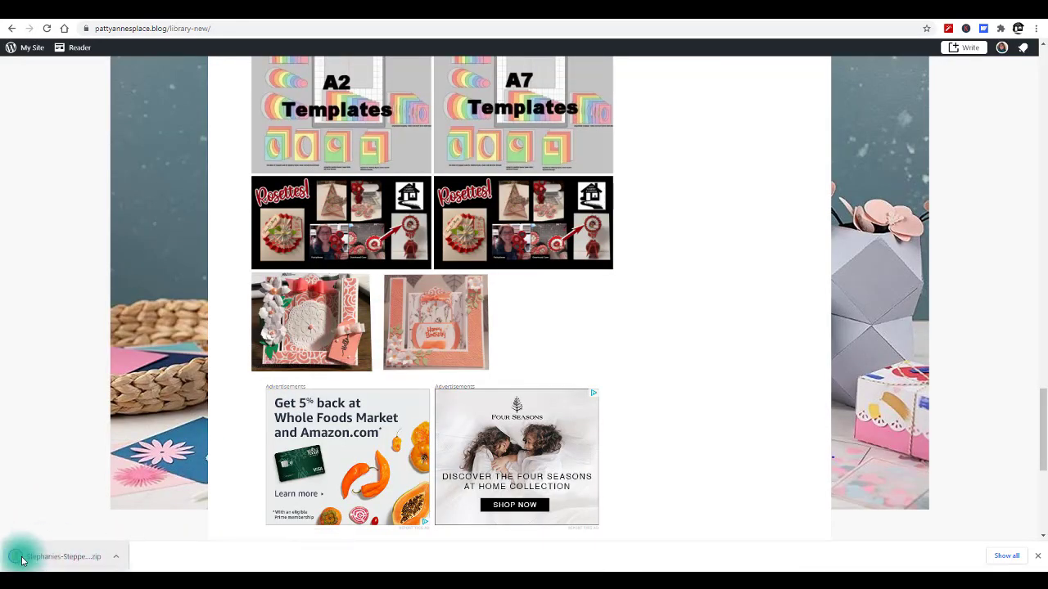
left_click(66, 561)
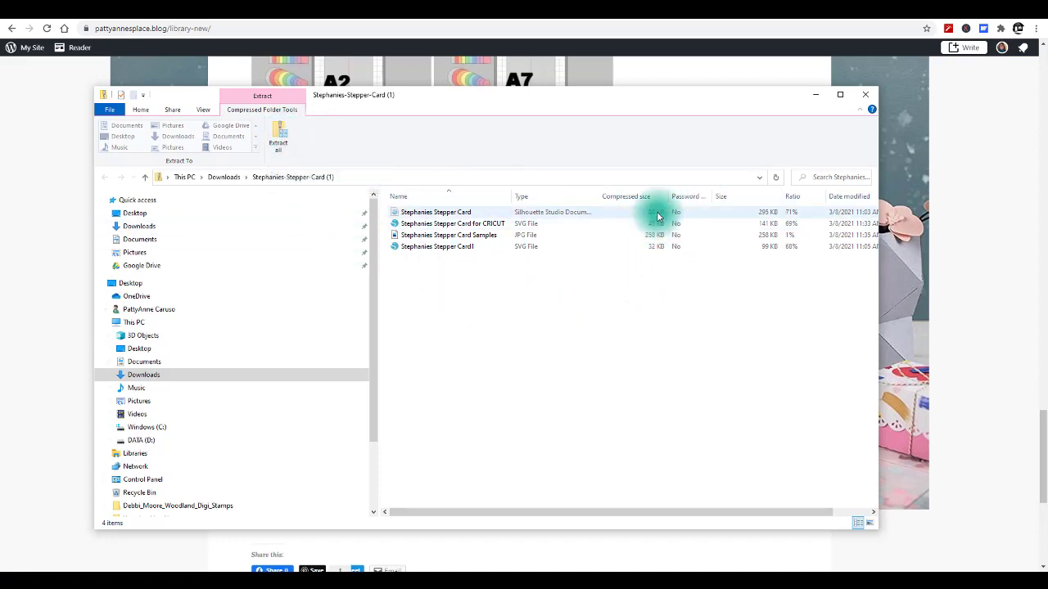
Extract all files from the archive into a Downloads subfolder named Stephanies-Stepper-Card
left_click(280, 140)
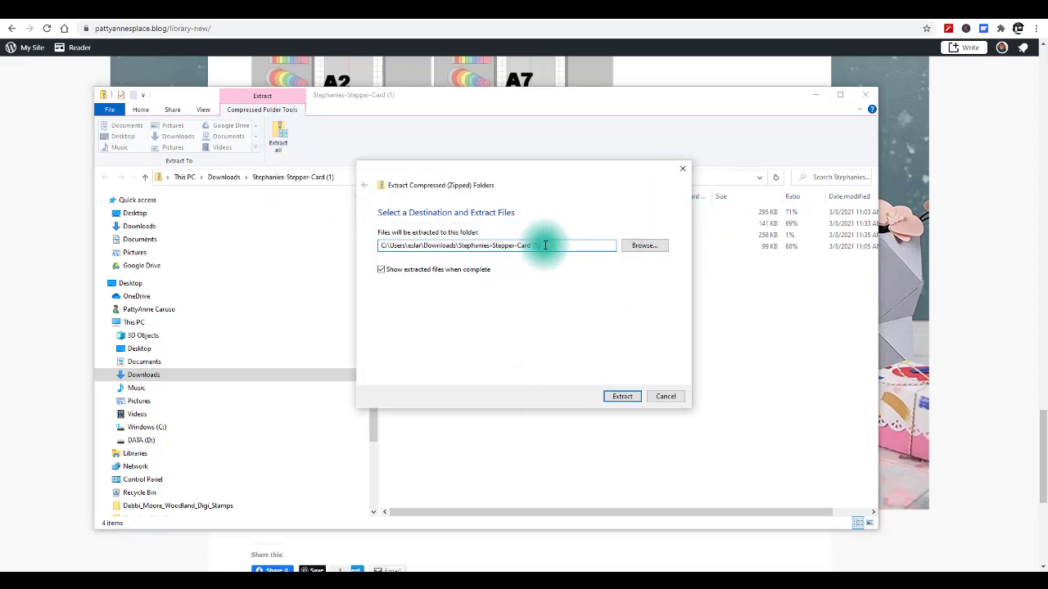
key("BackSpace")
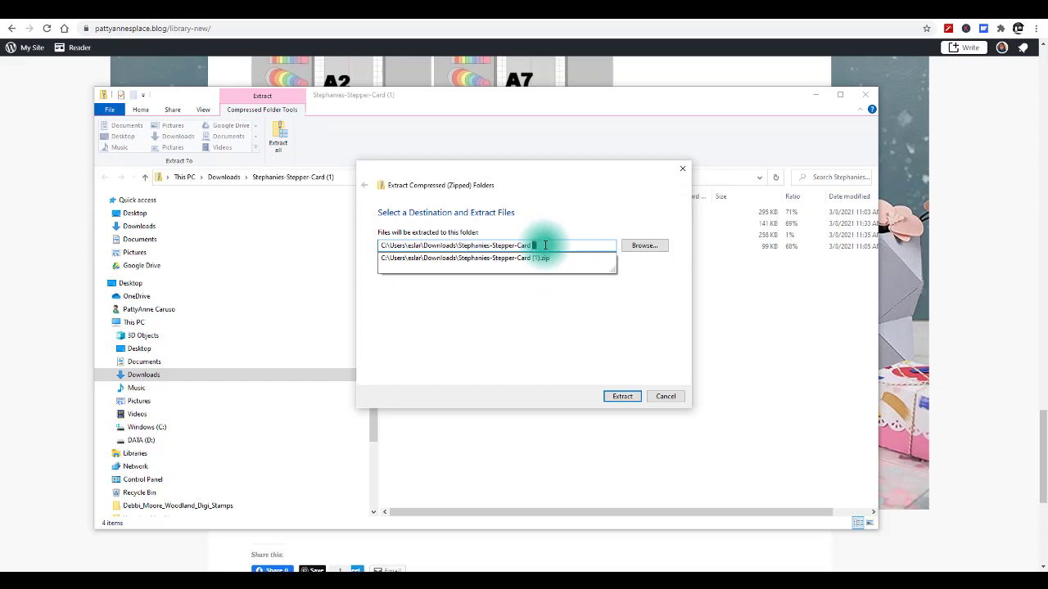
left_click(532, 329)
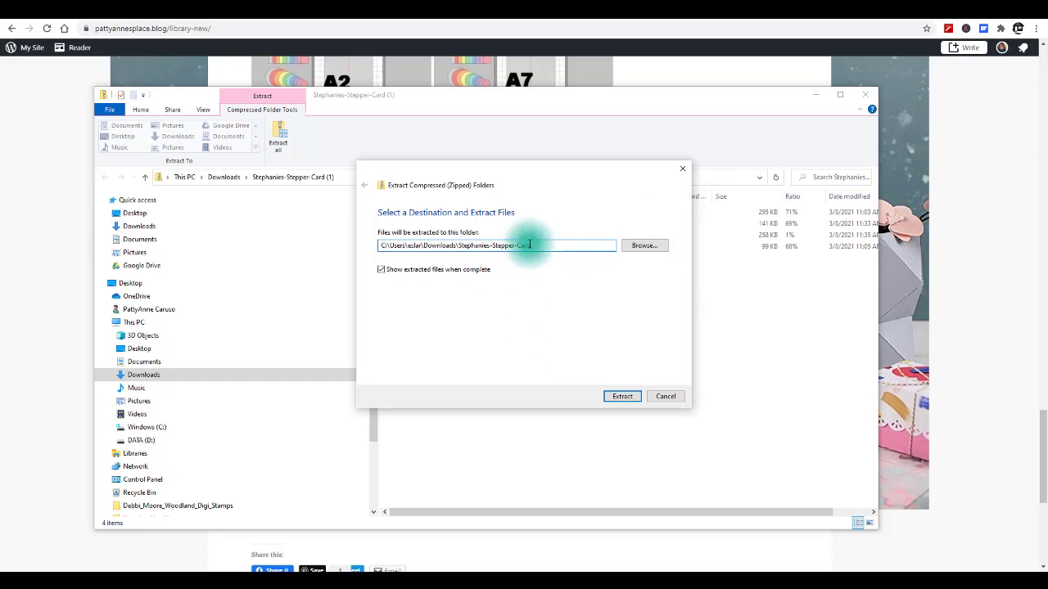
left_click(623, 398)
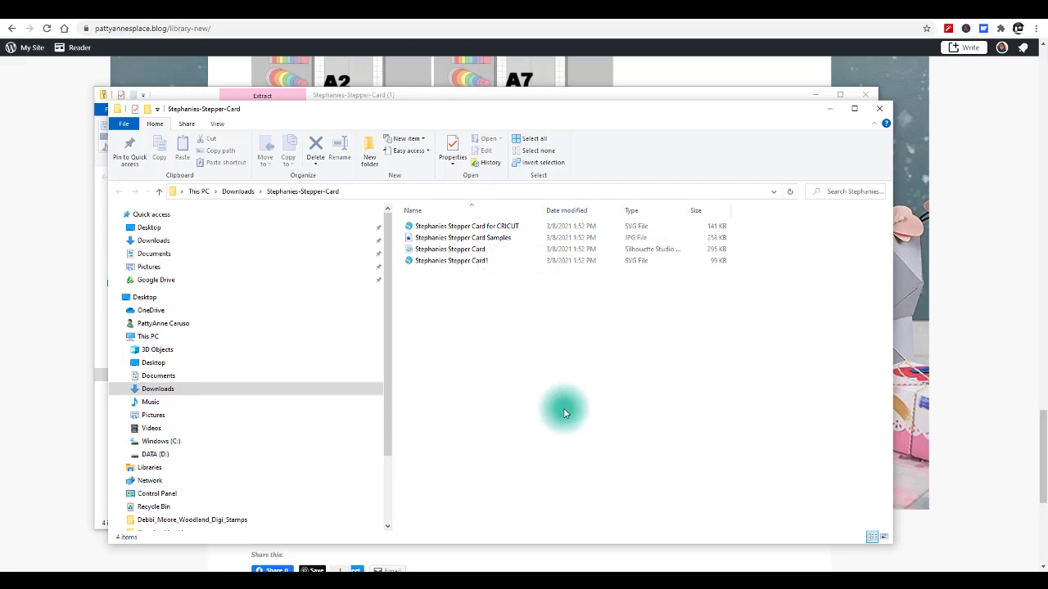
Open the extracted Silhouette Studio document of the stepper card and shift the whole design toward the left of the mat
left_click(654, 255)
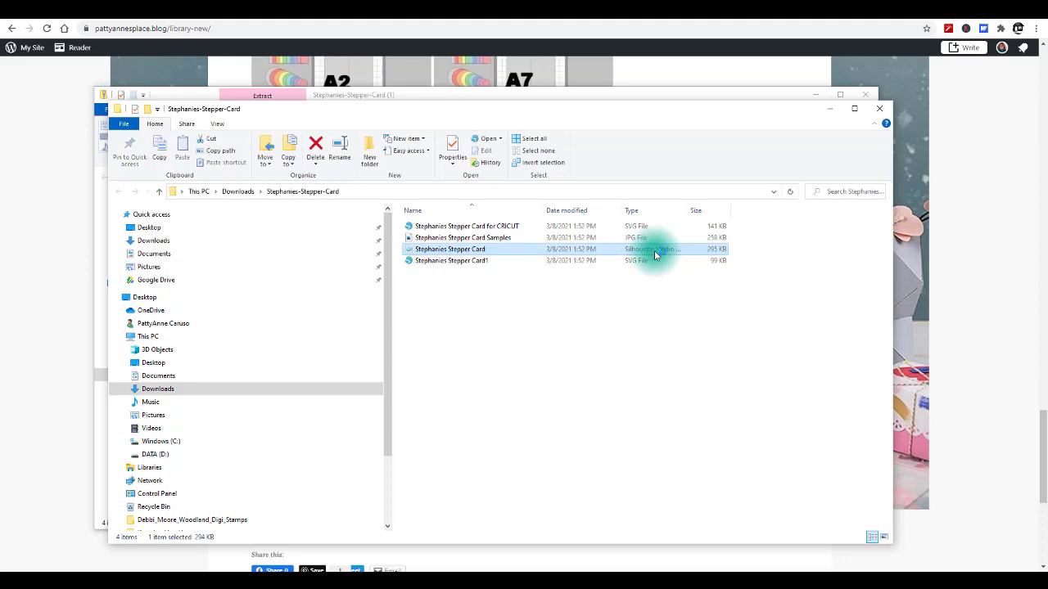
double_click(654, 252)
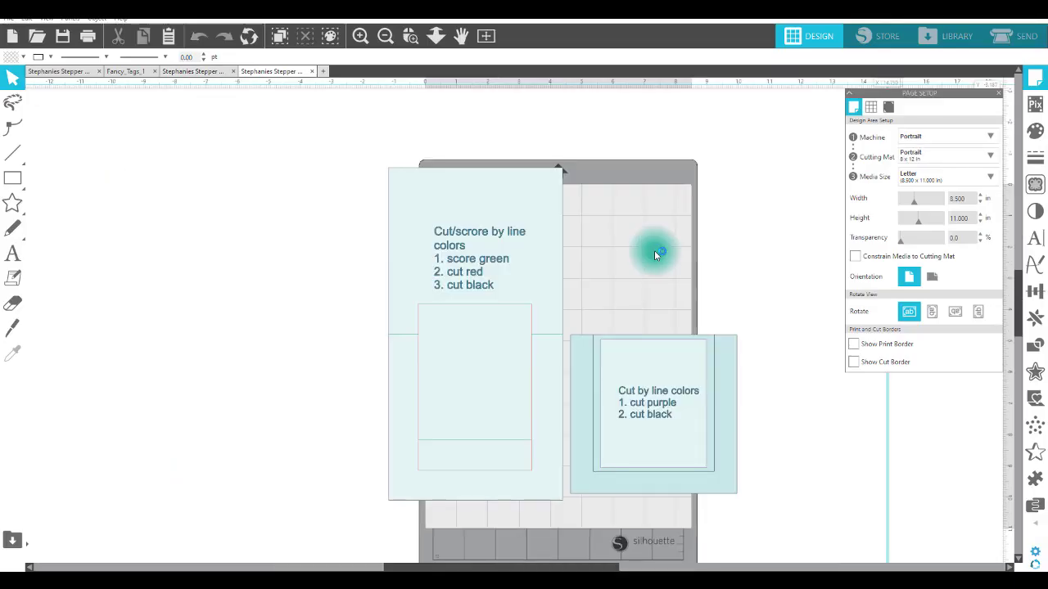
left_click_drag(556, 273, 356, 248)
left_click(444, 255)
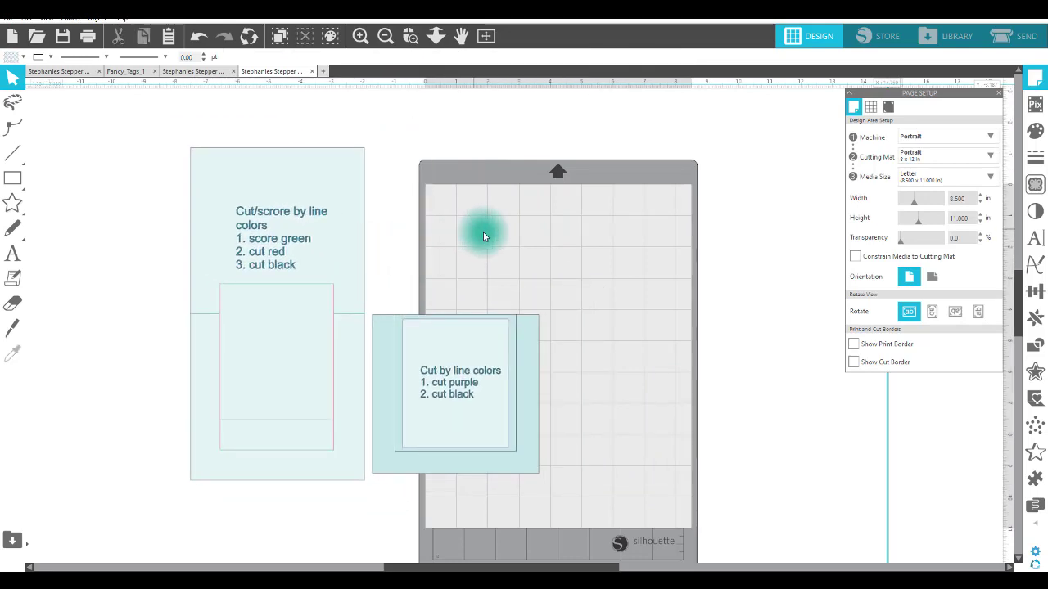
Ungroup the stepper card design into its separate card base and insert pieces
right_click(348, 191)
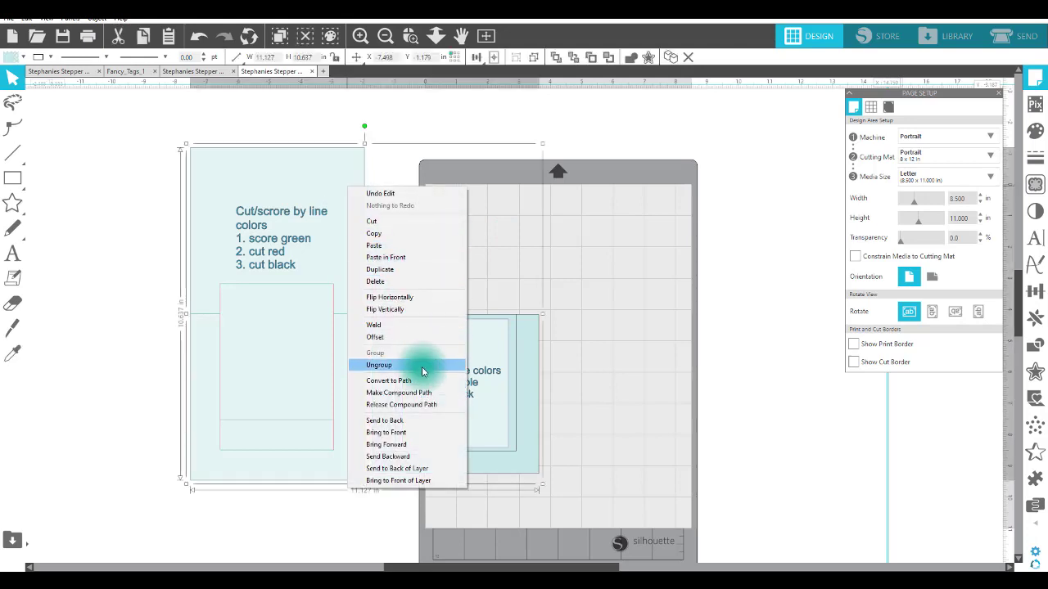
left_click(424, 365)
left_click(615, 345)
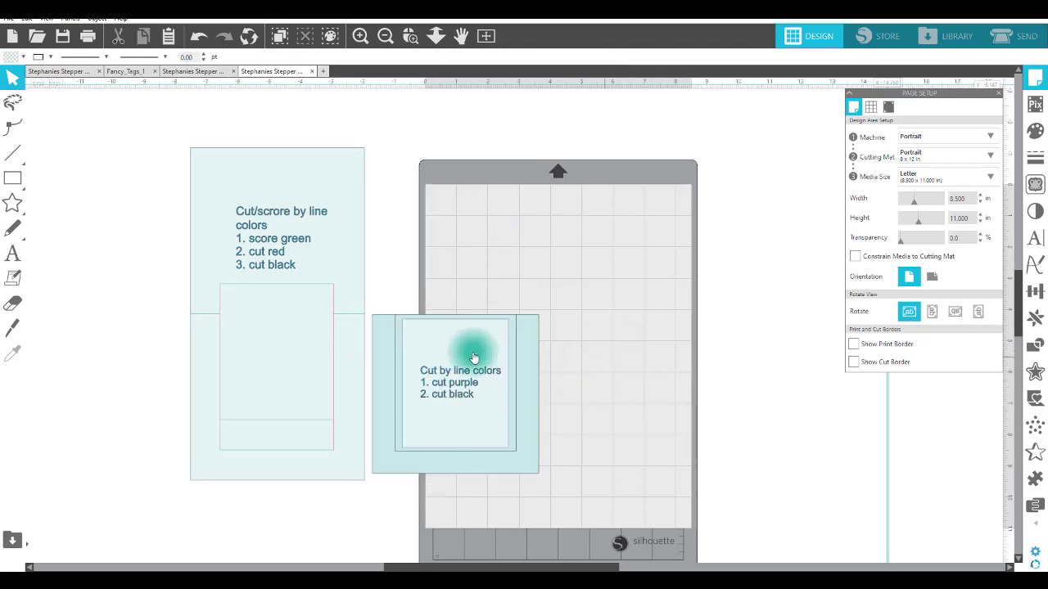
Arrange both pieces off the mat, with the smaller insert farthest left and the tall card base beside the mat
left_click_drag(350, 272, 286, 262)
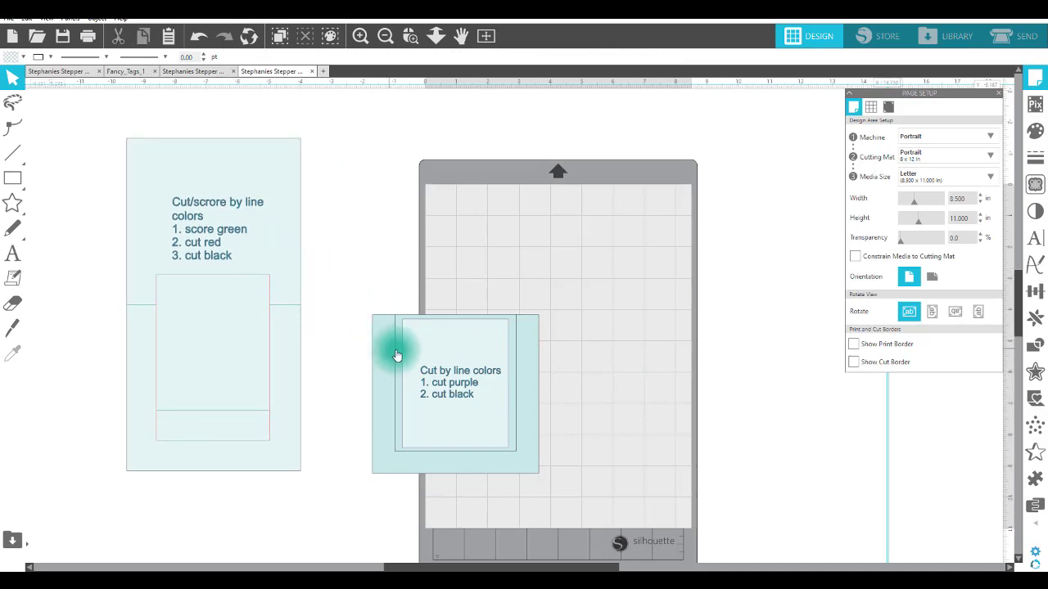
left_click_drag(389, 340, 379, 219)
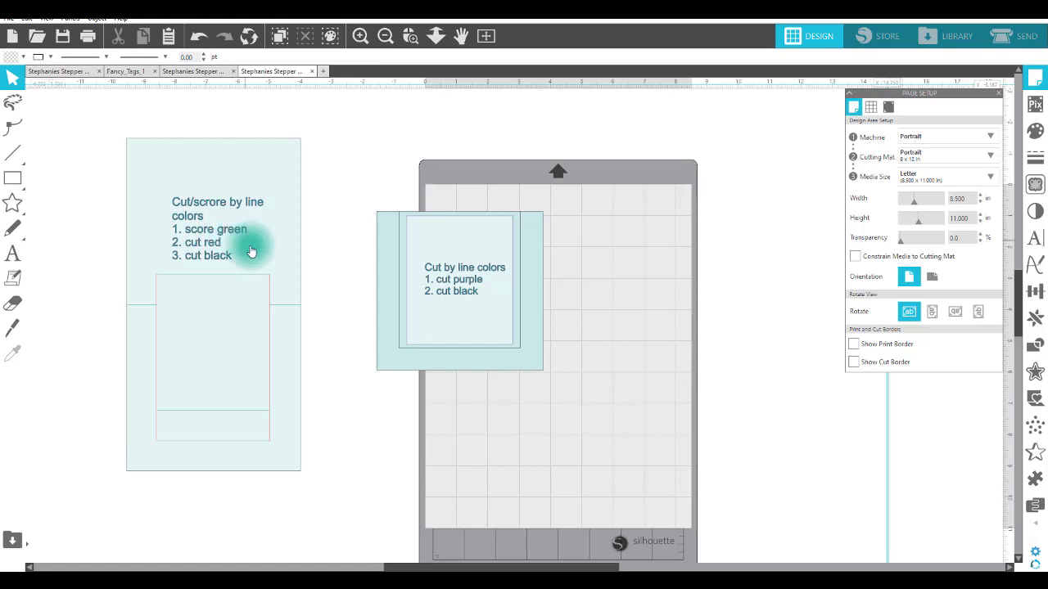
left_click_drag(251, 243, 269, 257)
left_click_drag(385, 257, 65, 258)
left_click_drag(249, 286, 327, 278)
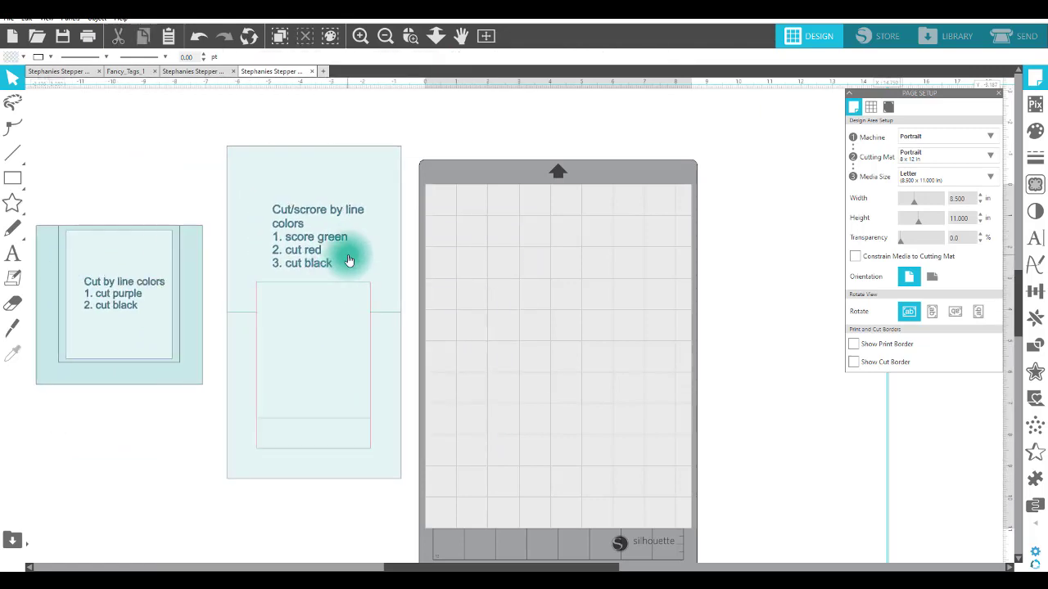
Ungroup the tall card base and move its score and cut instruction text off it, above the insert
right_click(349, 257)
left_click(391, 440)
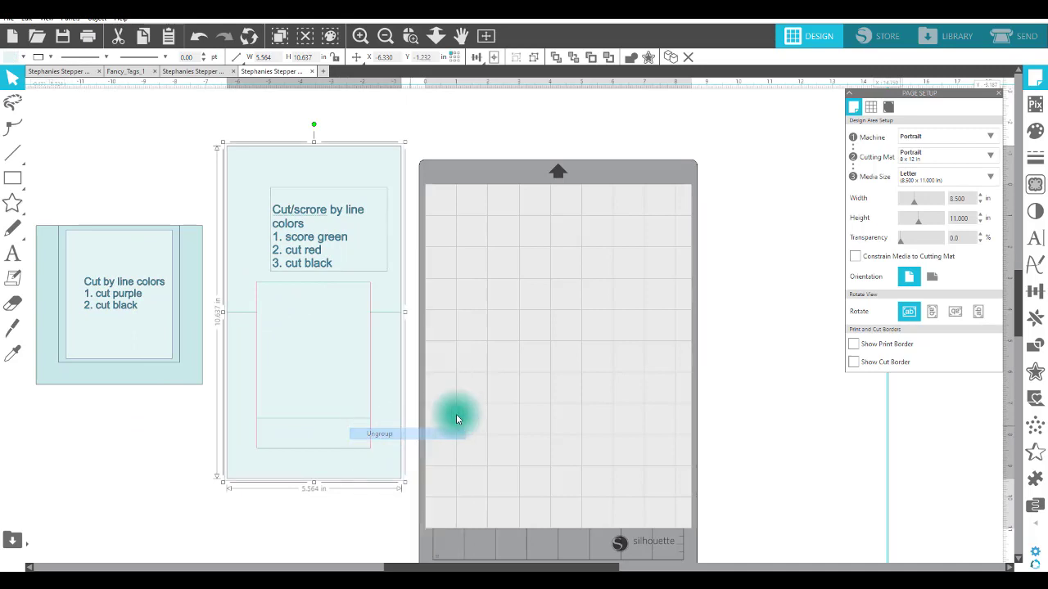
left_click_drag(322, 248, 158, 154)
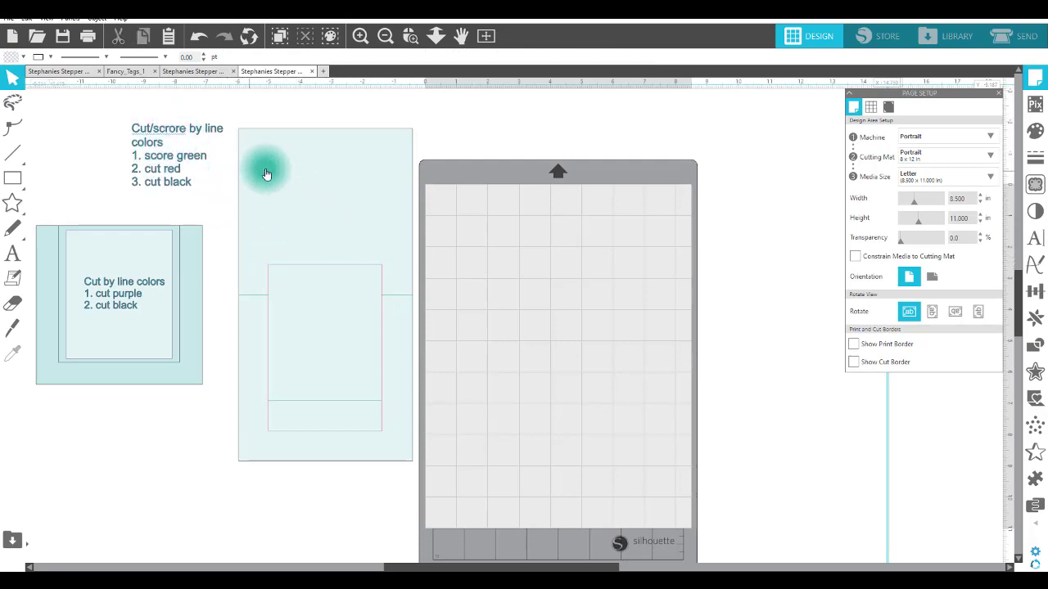
Place the tall card base on the cutting mat and move its instruction text closer to the mat
left_click_drag(313, 241, 509, 296)
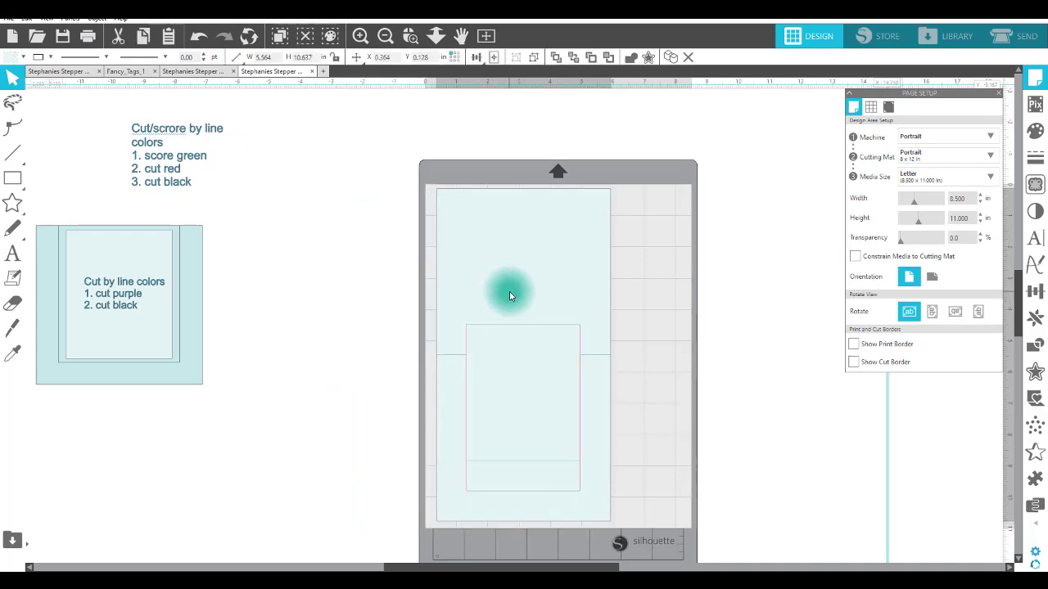
left_click(661, 267)
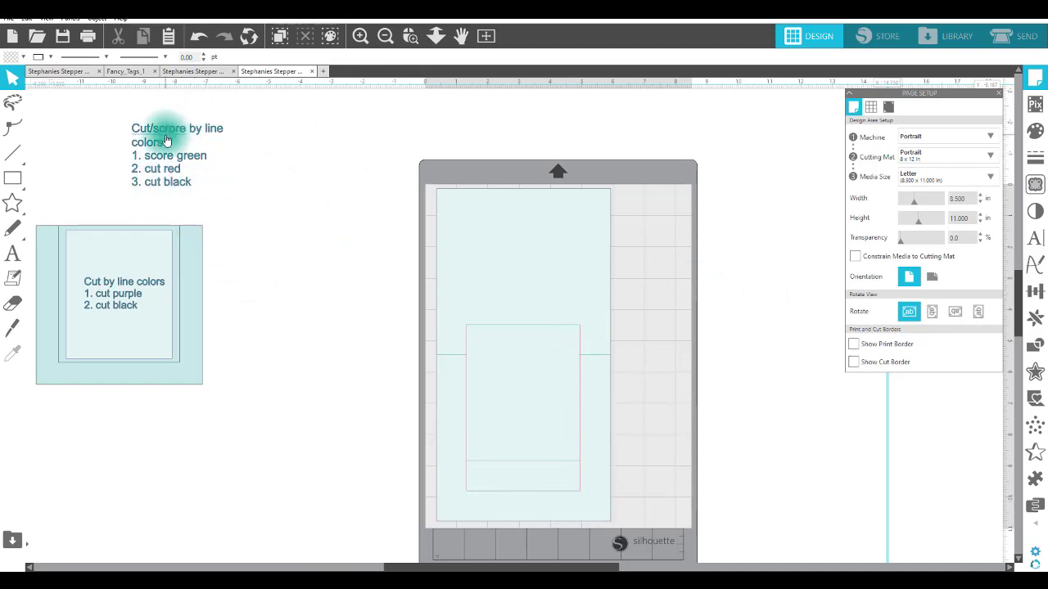
left_click_drag(180, 160, 276, 165)
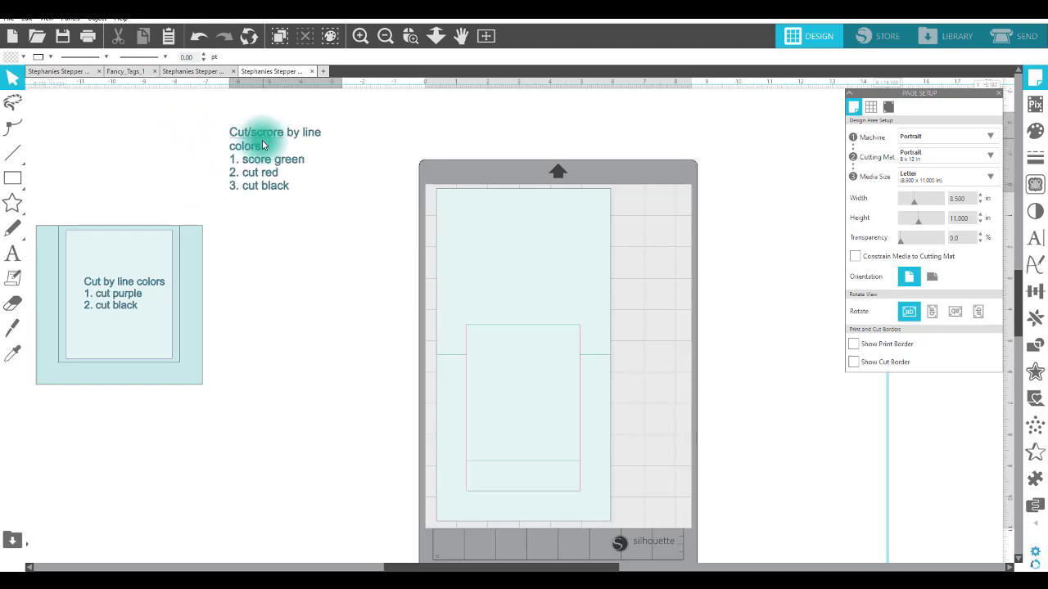
Go to the send settings for the card base and switch the cut mode to Simple
left_click(1019, 43)
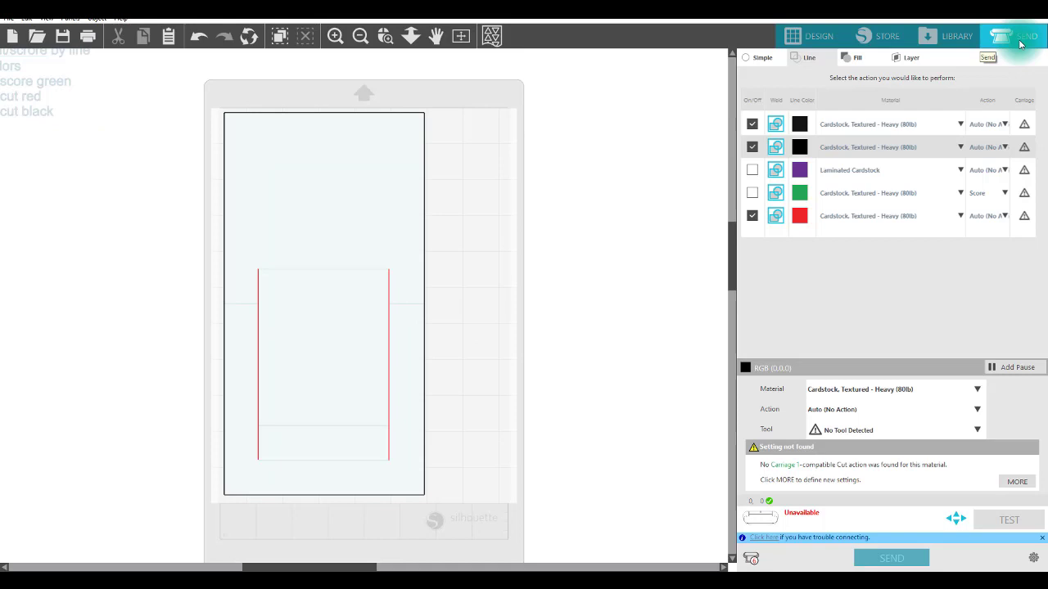
left_click(727, 296)
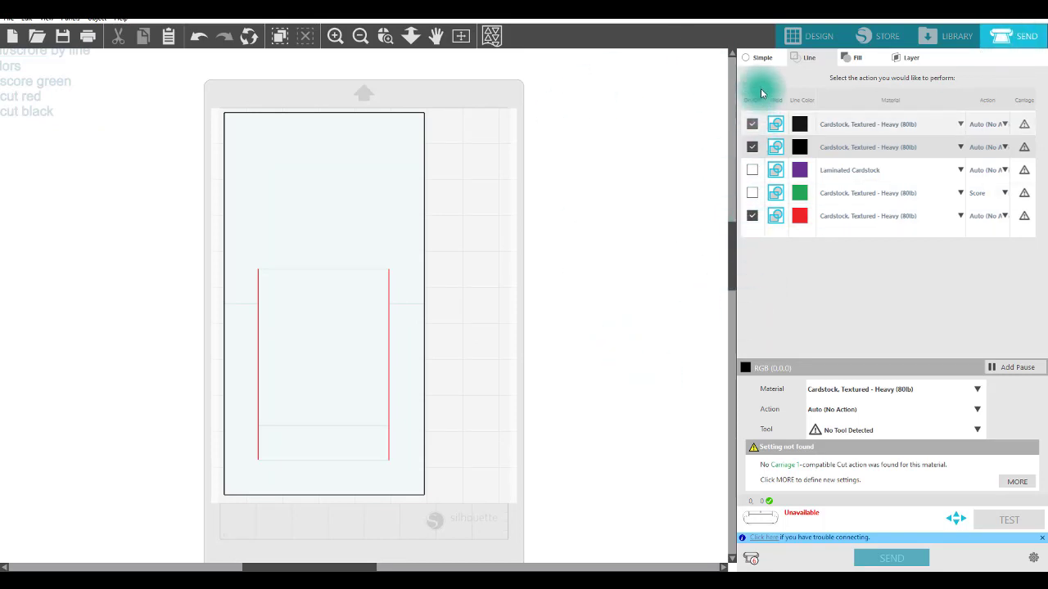
left_click(758, 57)
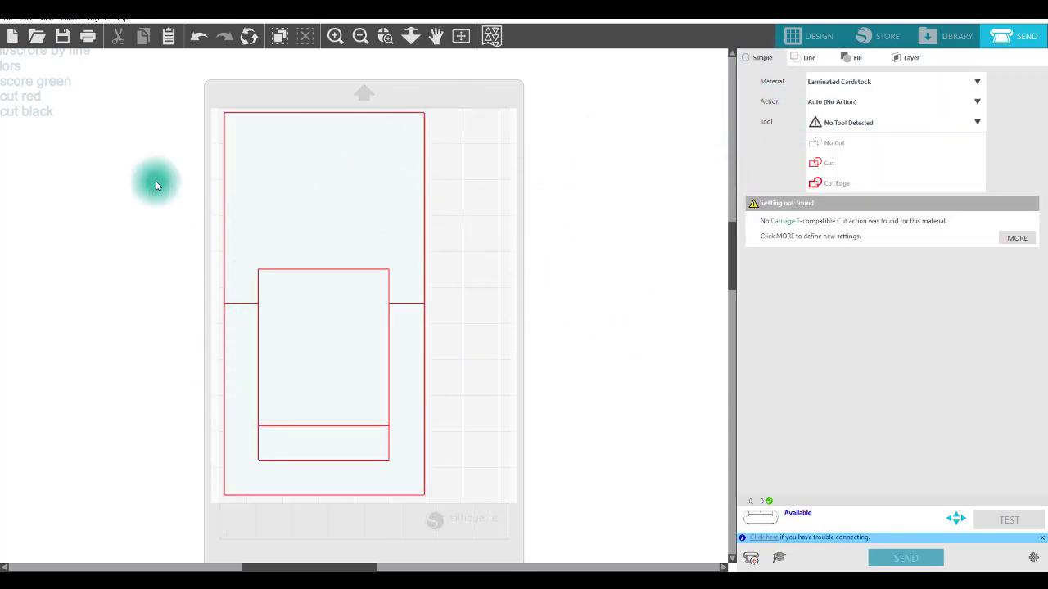
Move the score and cut instruction text fully into view beside the mat and set the job to cut by line color
left_click_drag(17, 94, 71, 143)
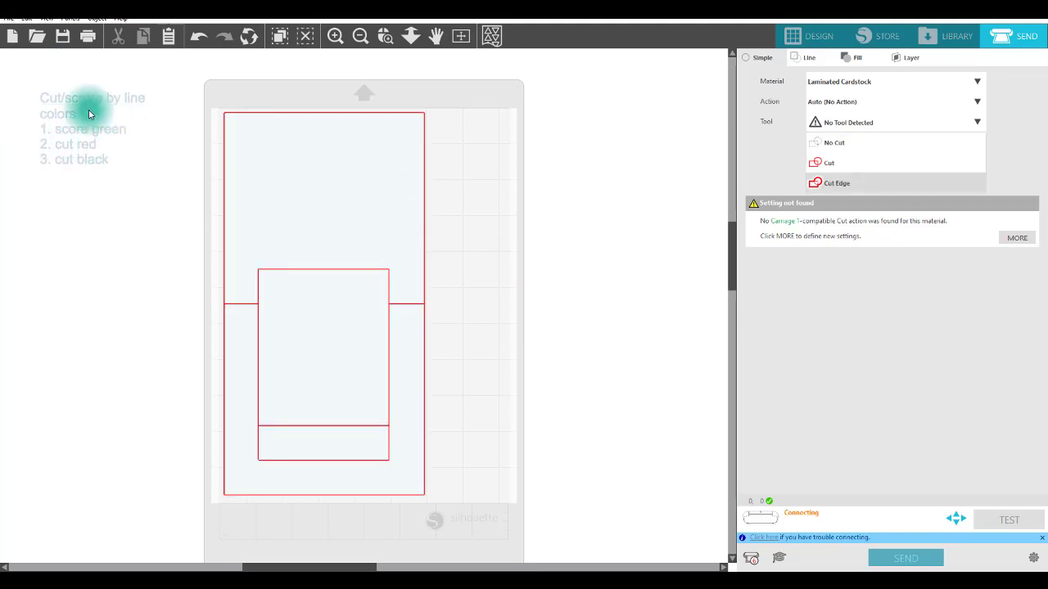
left_click(823, 58)
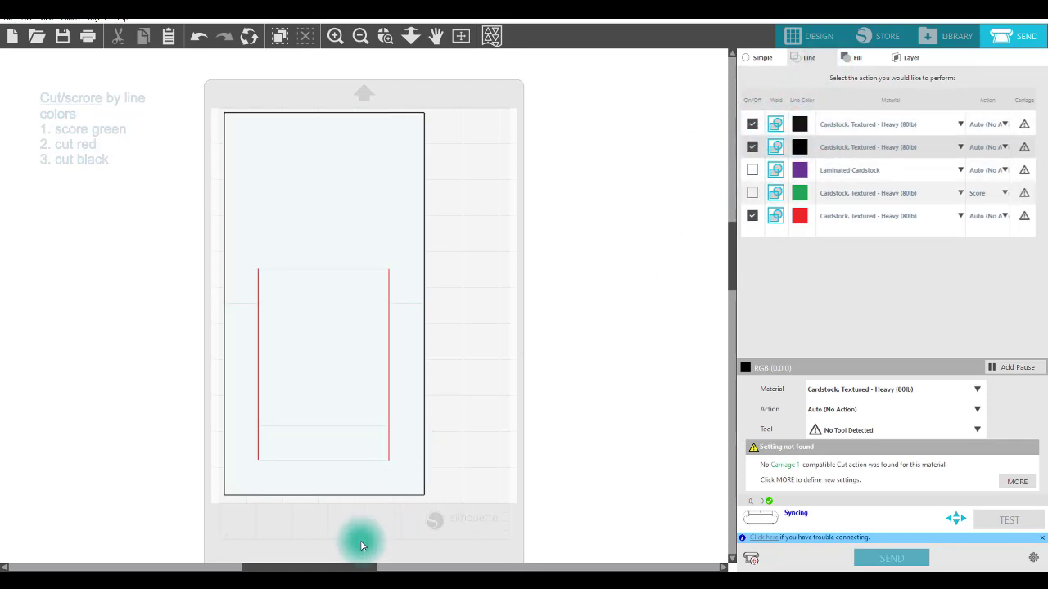
left_click_drag(347, 565, 221, 565)
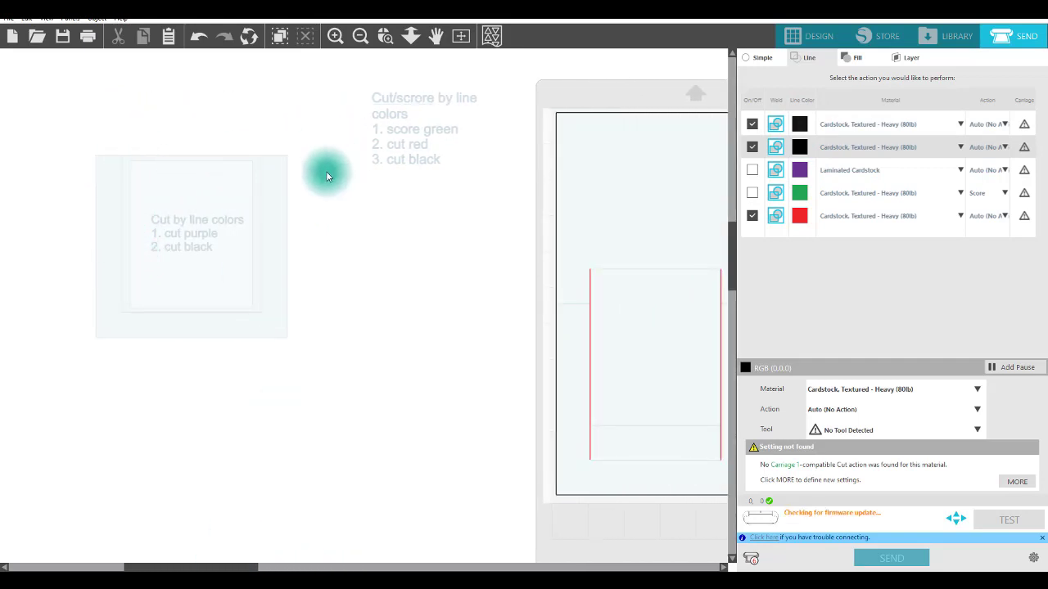
Turn off both black line colors and red in the cut job, leaving only the green lines enabled
left_click_drag(204, 564, 317, 545)
left_click(752, 123)
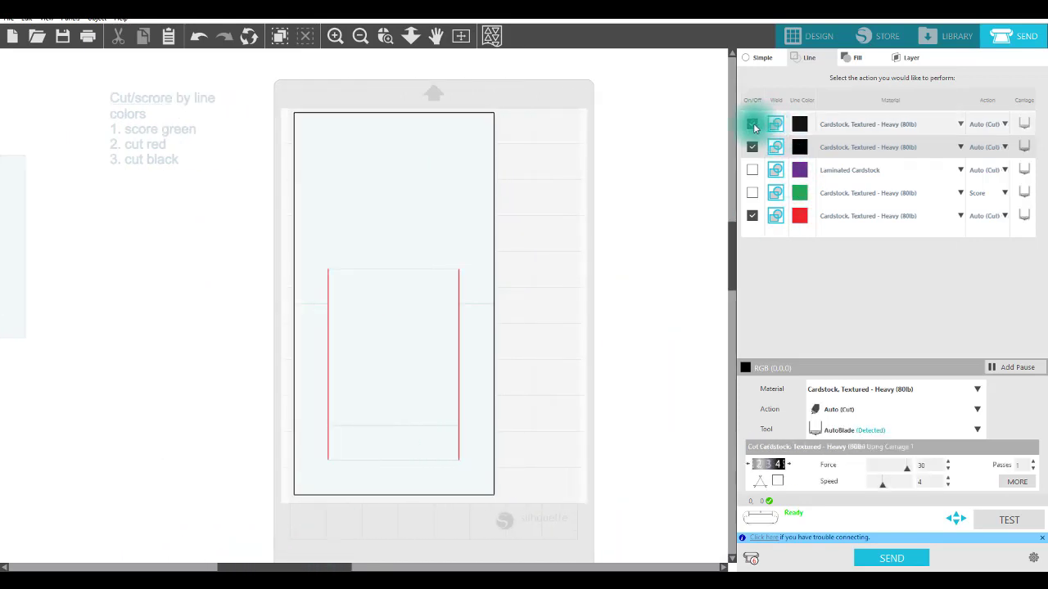
left_click(753, 123)
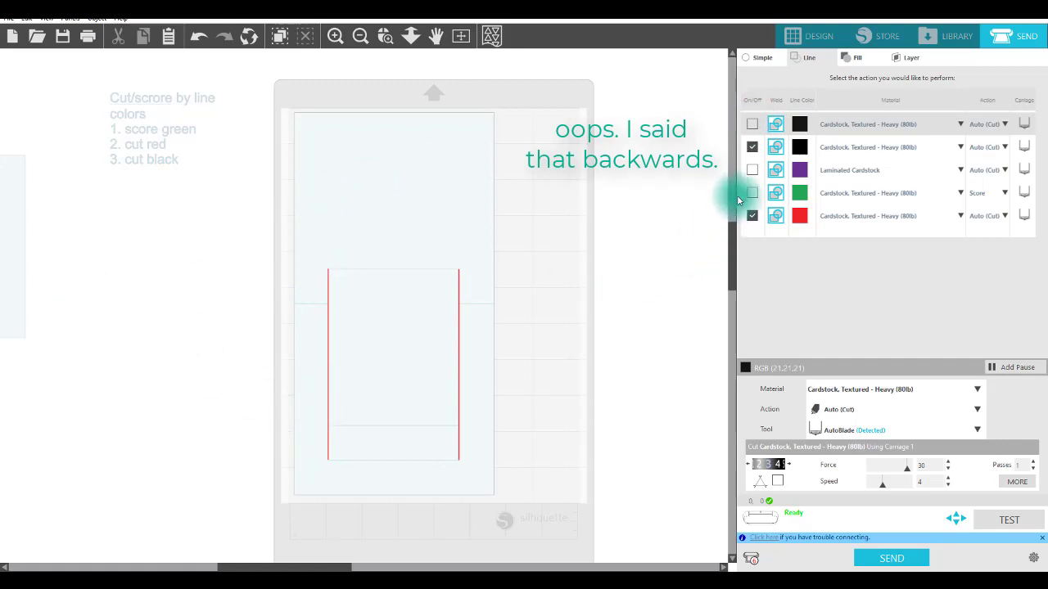
left_click(752, 148)
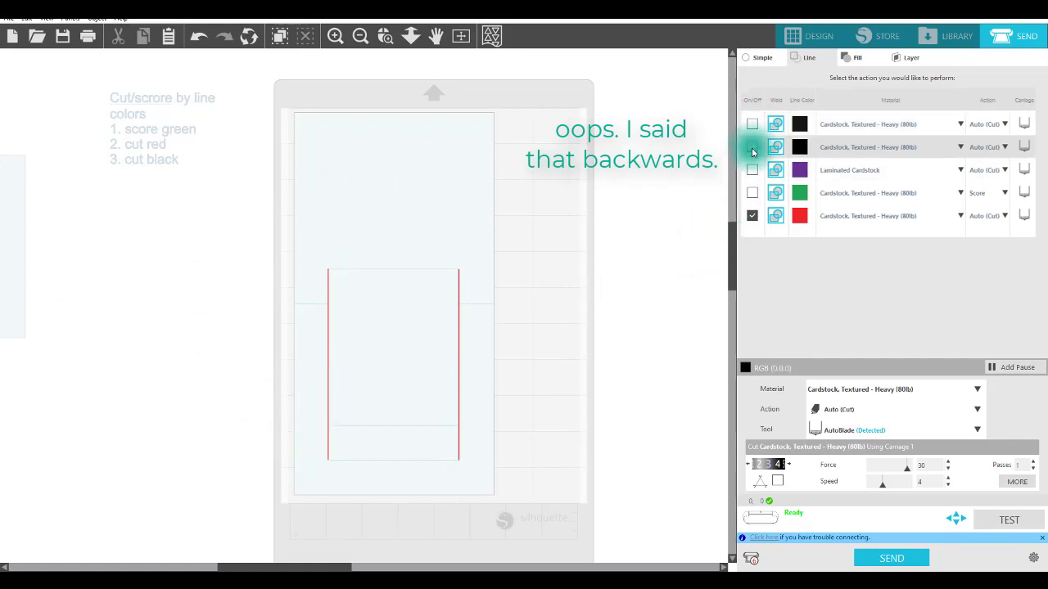
left_click(752, 215)
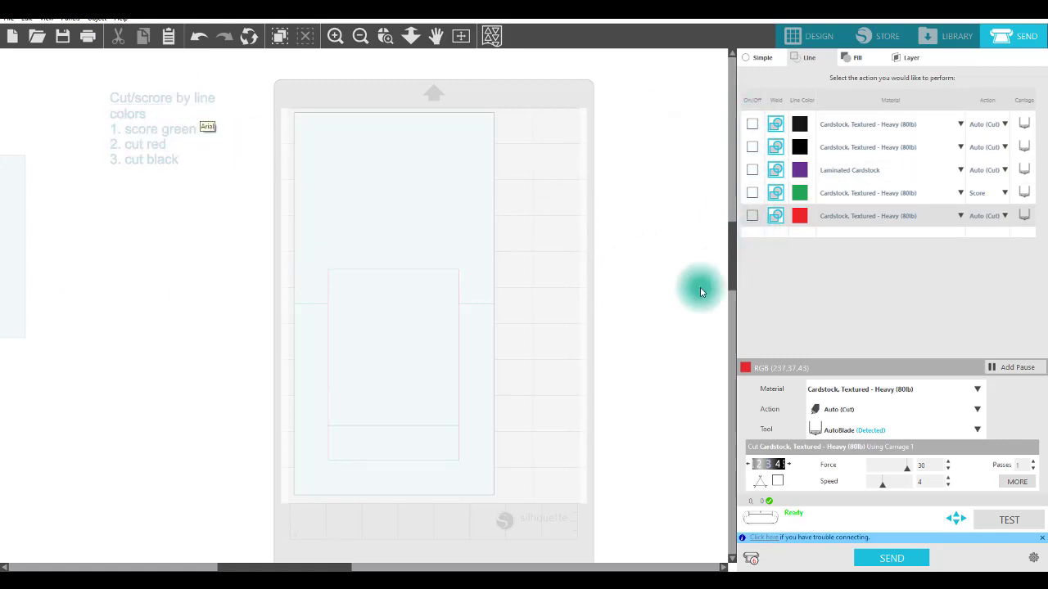
left_click(751, 193)
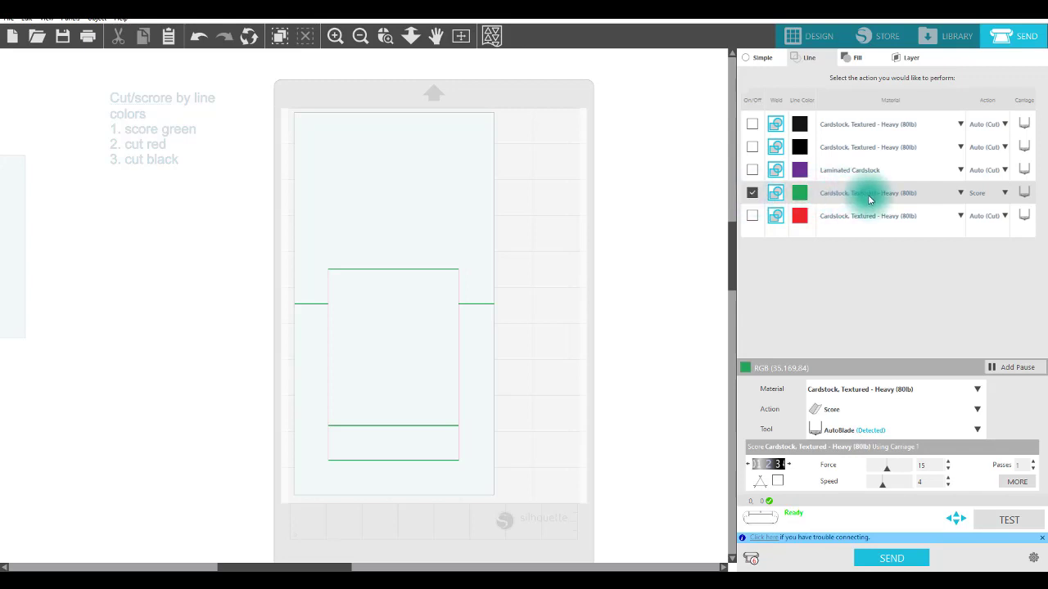
Assign the Score action to the green lines and raise their blade depth to 3
left_click(1009, 196)
left_click(995, 223)
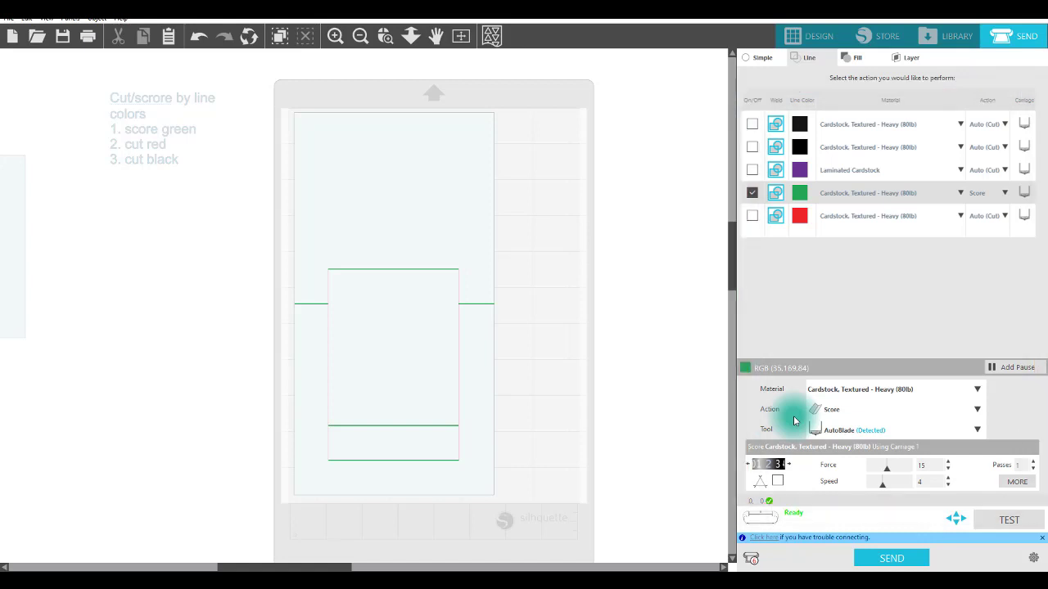
left_click(789, 465)
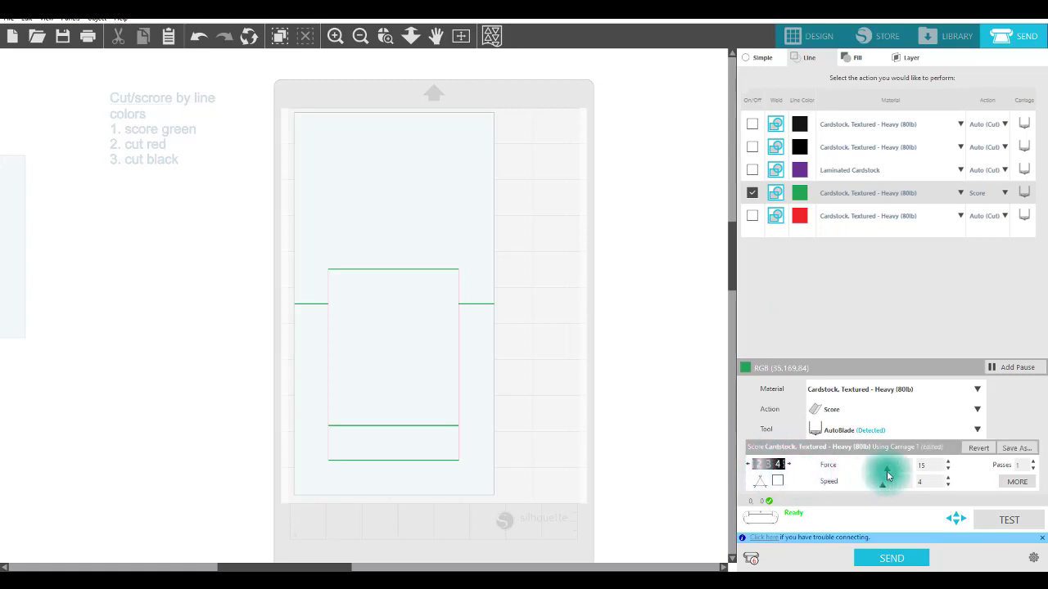
Set the green score lines to force 9 and speed 2, and send the scoring job to the machine
left_click(948, 469)
left_click(948, 469)
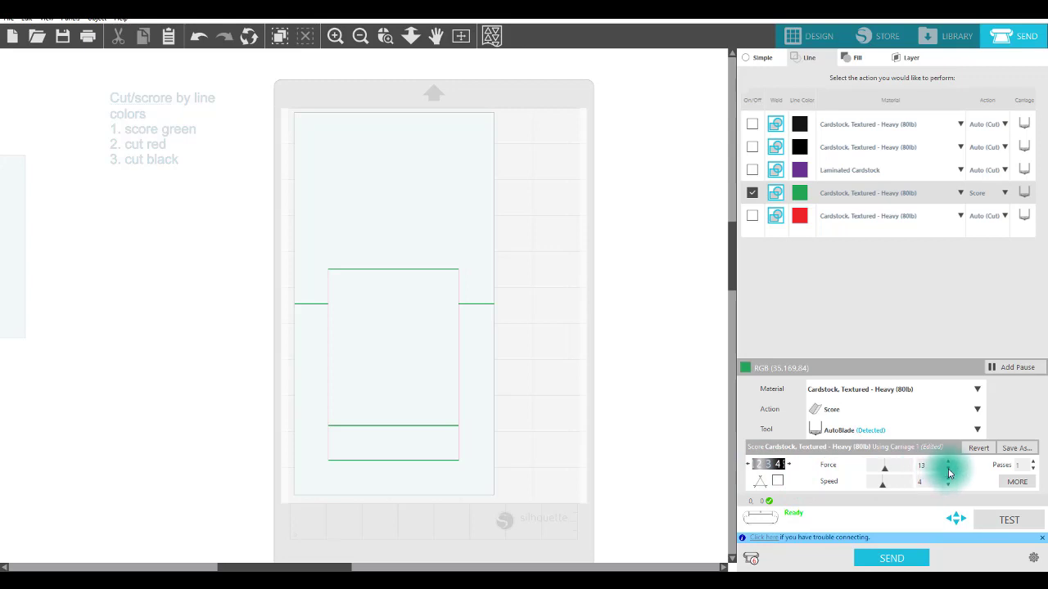
left_click(948, 472)
left_click(948, 472)
left_click(948, 472)
left_click(948, 473)
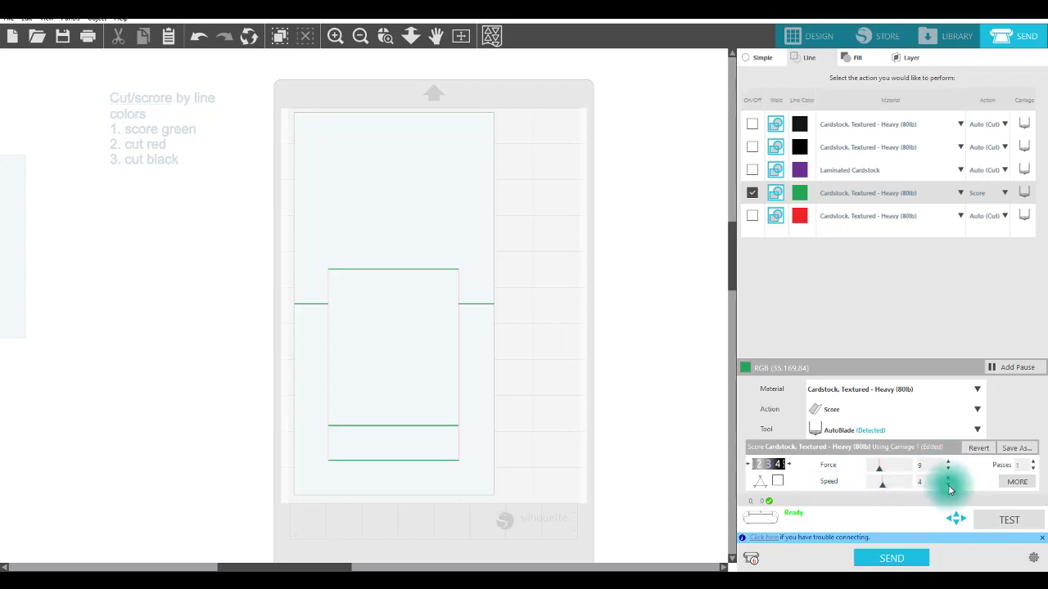
left_click(949, 486)
left_click(949, 486)
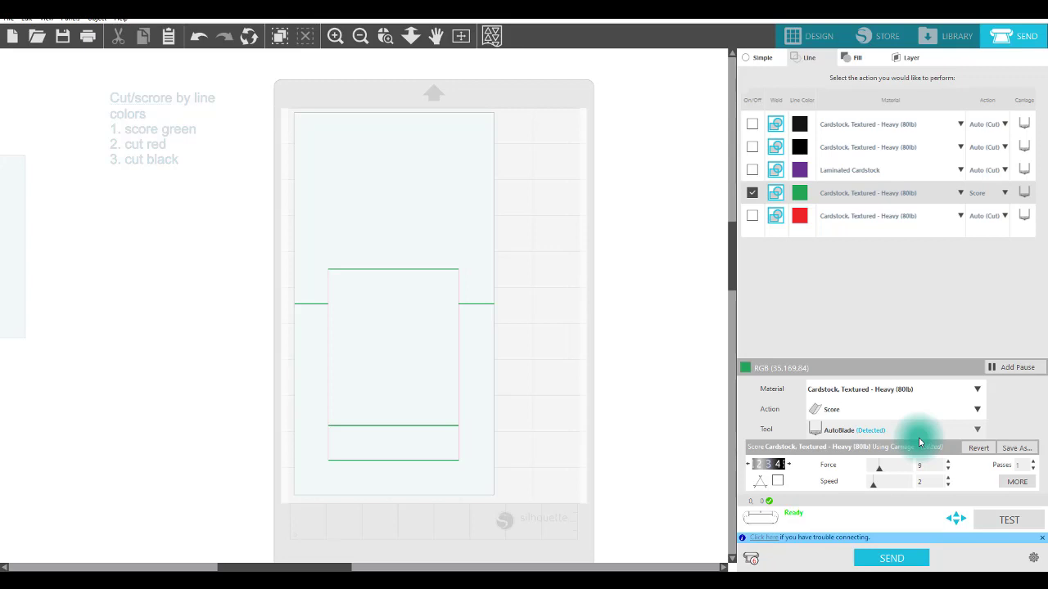
left_click(884, 560)
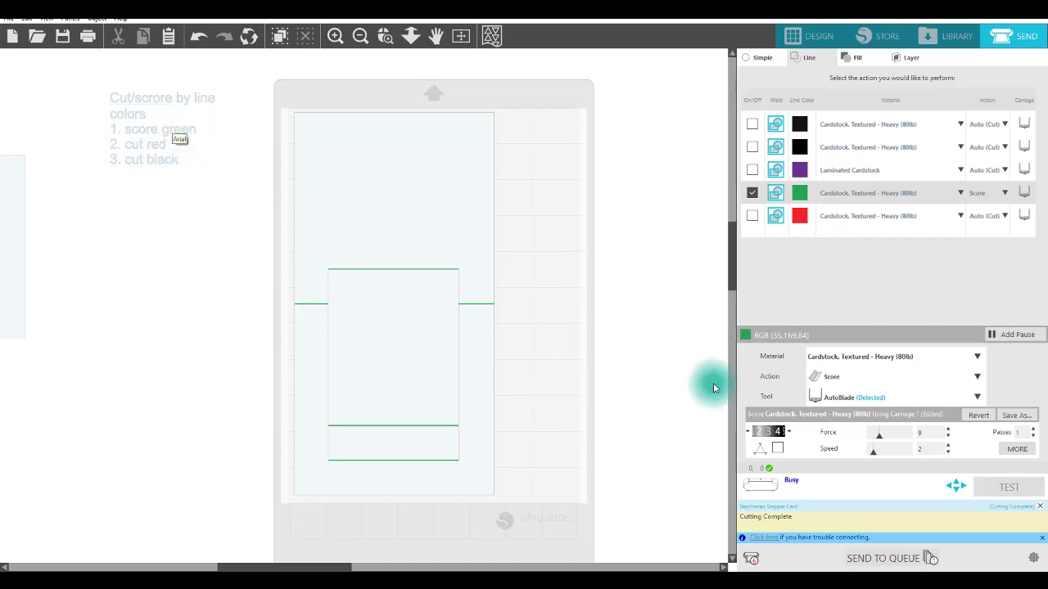
Switch the job from the green lines to the red lines only and send it with the blade depth raised to 7
left_click(752, 193)
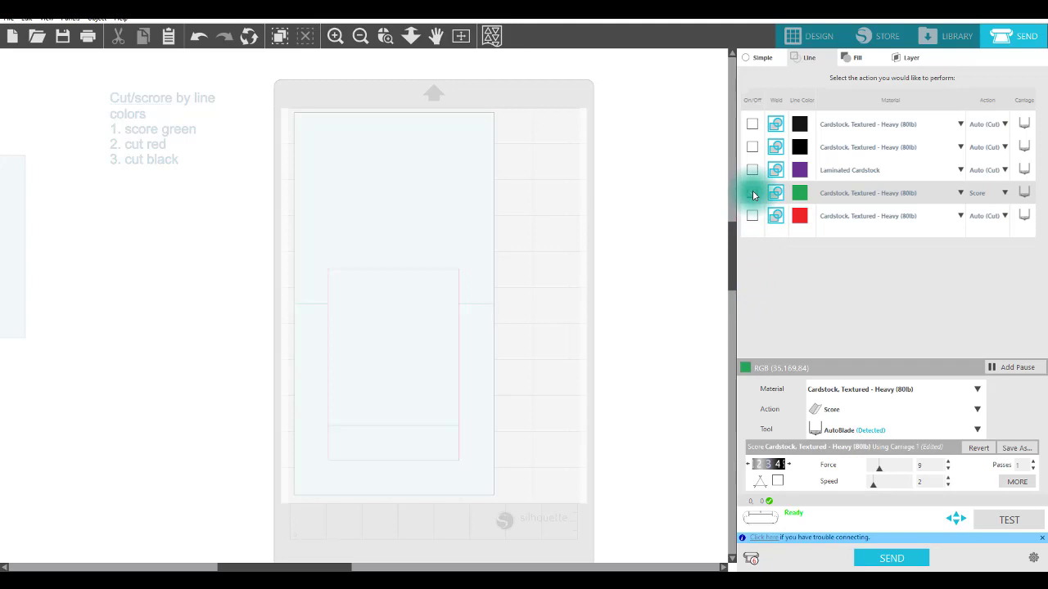
left_click(752, 216)
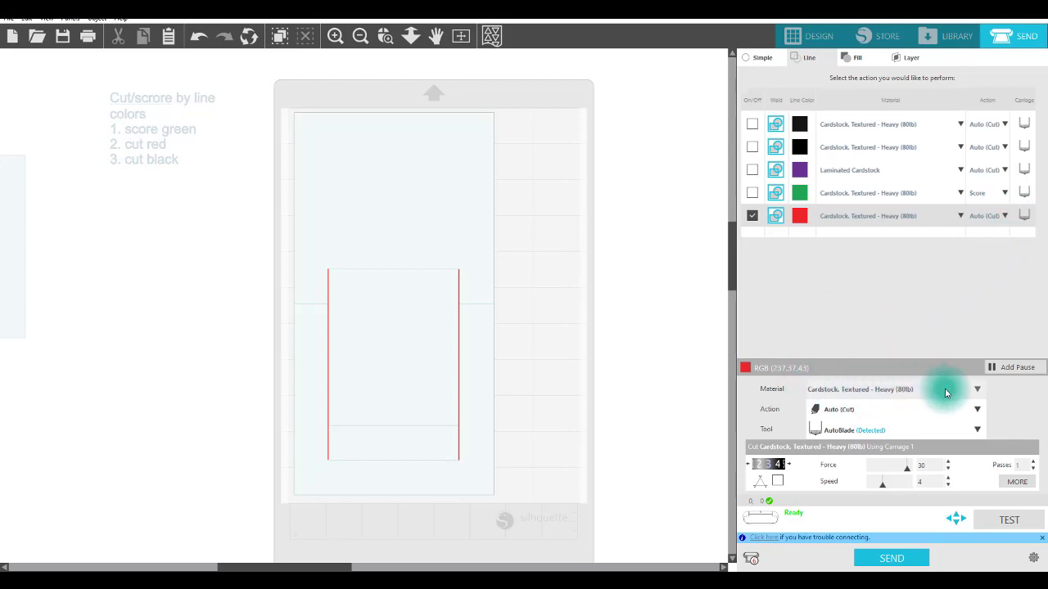
left_click(791, 469)
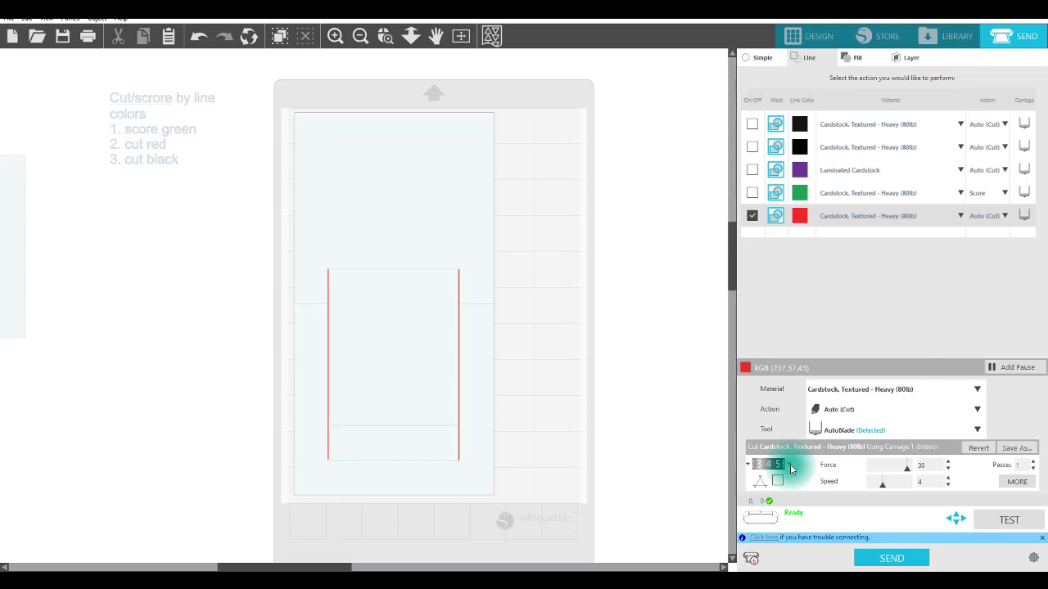
left_click(791, 467)
left_click(790, 467)
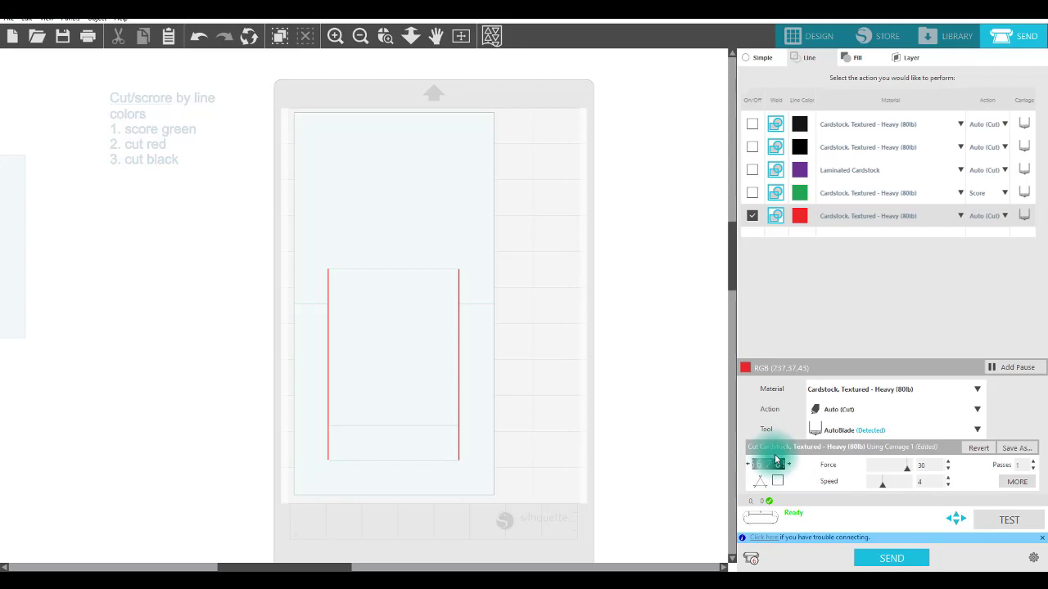
left_click(892, 558)
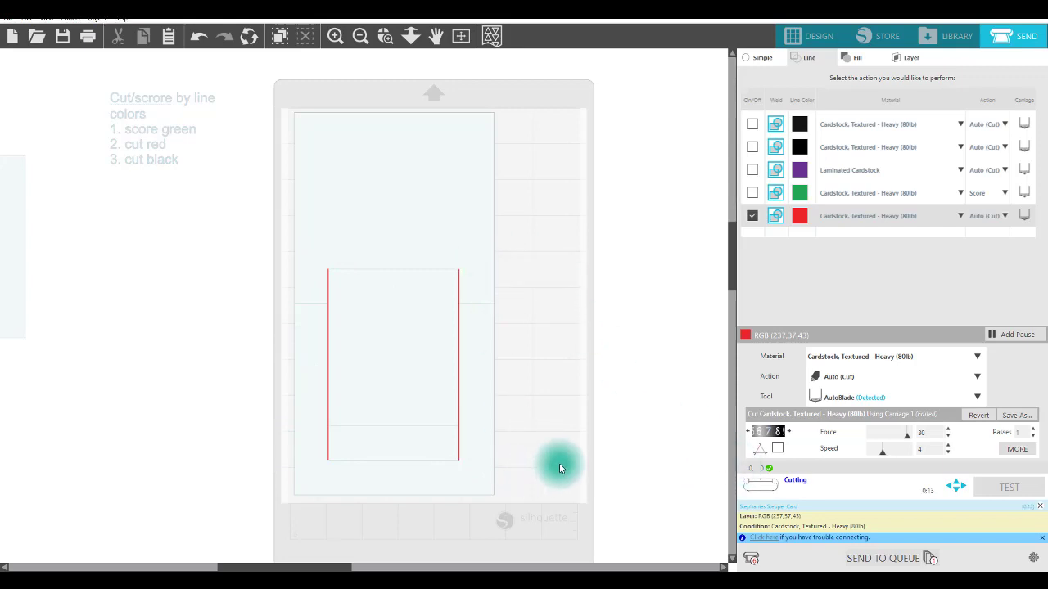
Turn off the red lines and move the card insert closer to the cutting mat
left_click(752, 215)
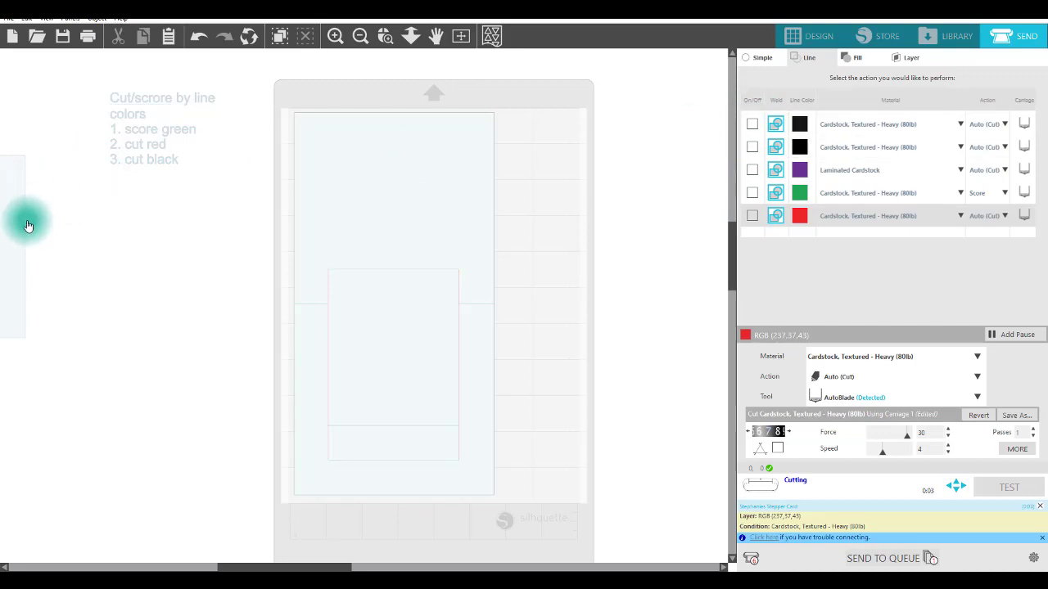
left_click_drag(28, 225, 102, 239)
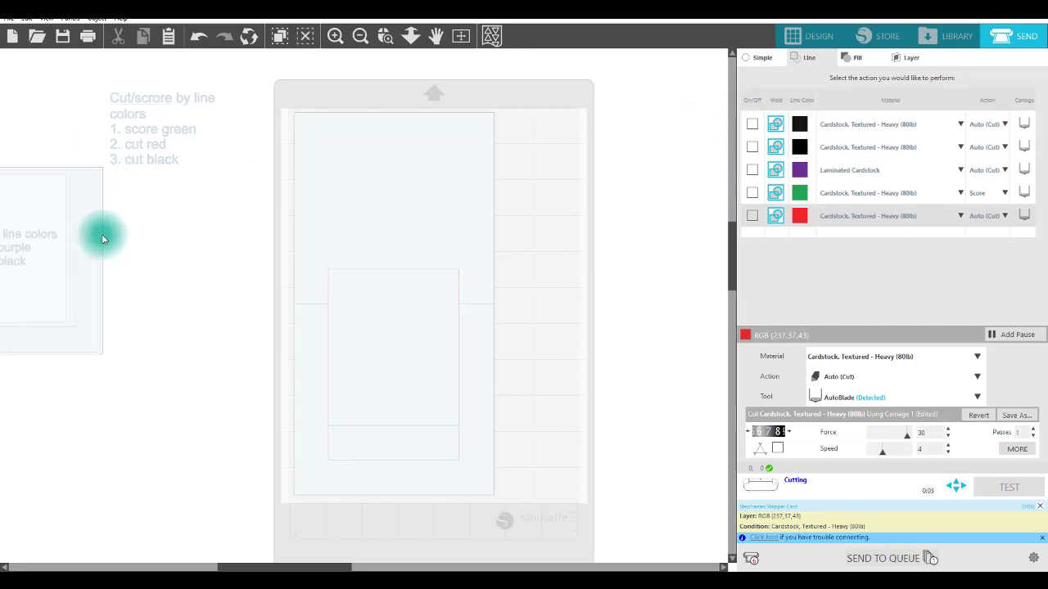
Find which black line color belongs to the card base outline and enable only that one, RGB (21,21,21)
left_click(753, 147)
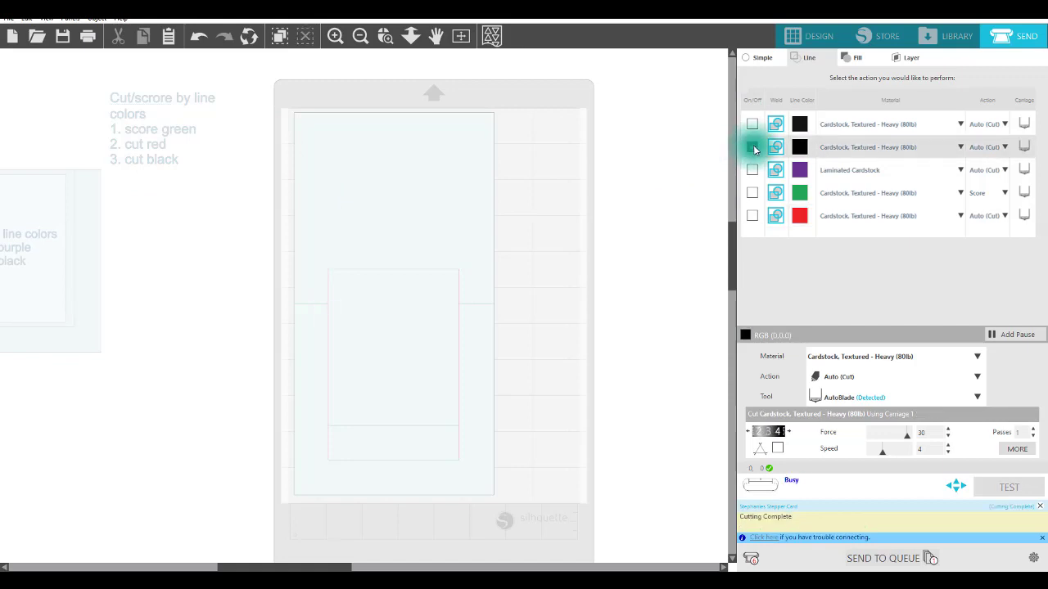
left_click(752, 123)
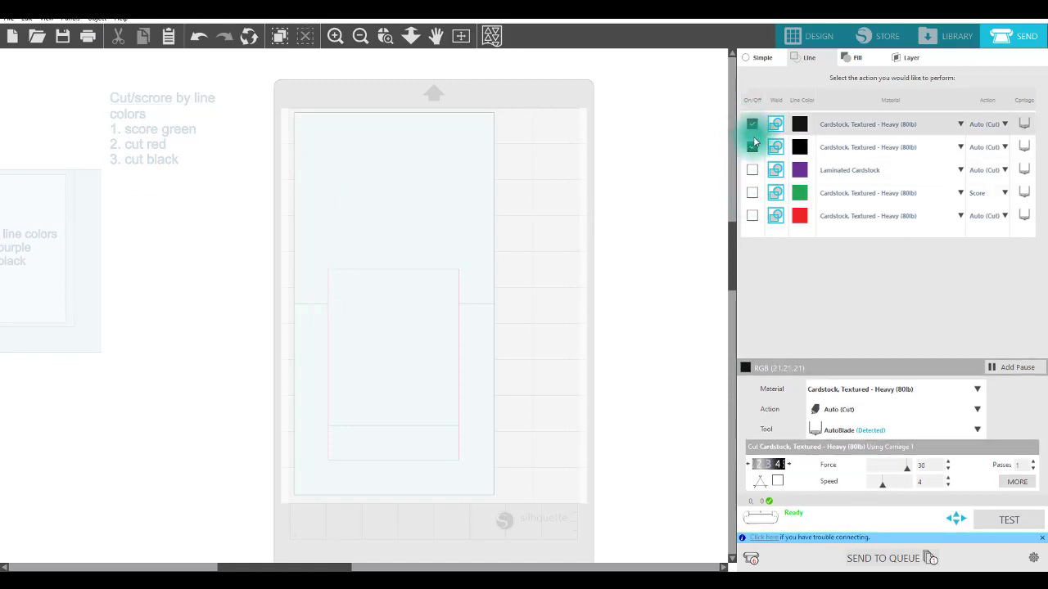
left_click(753, 149)
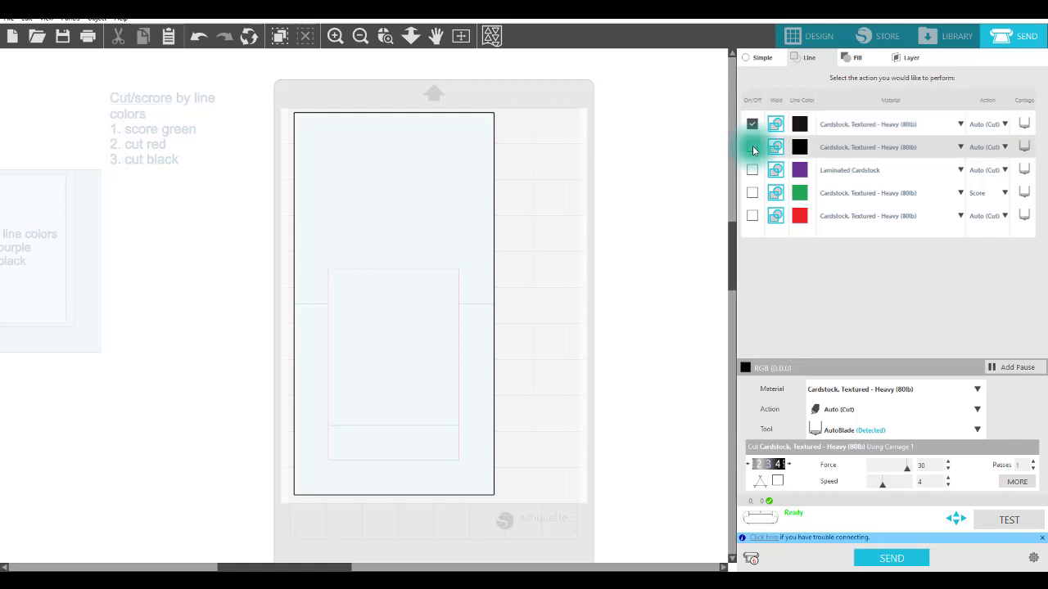
left_click(752, 124)
left_click(753, 147)
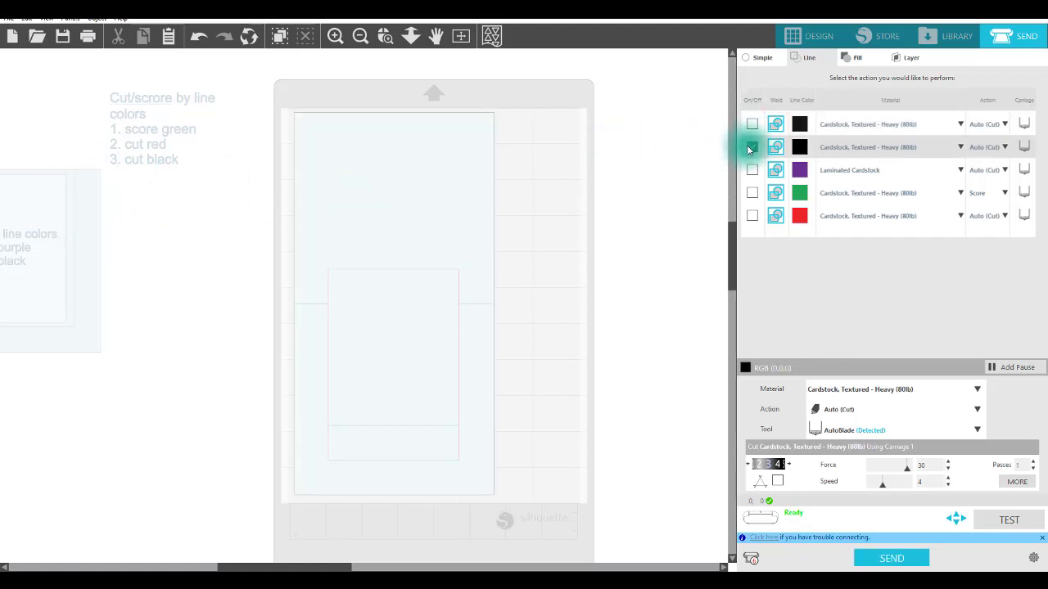
left_click(752, 148)
left_click(752, 124)
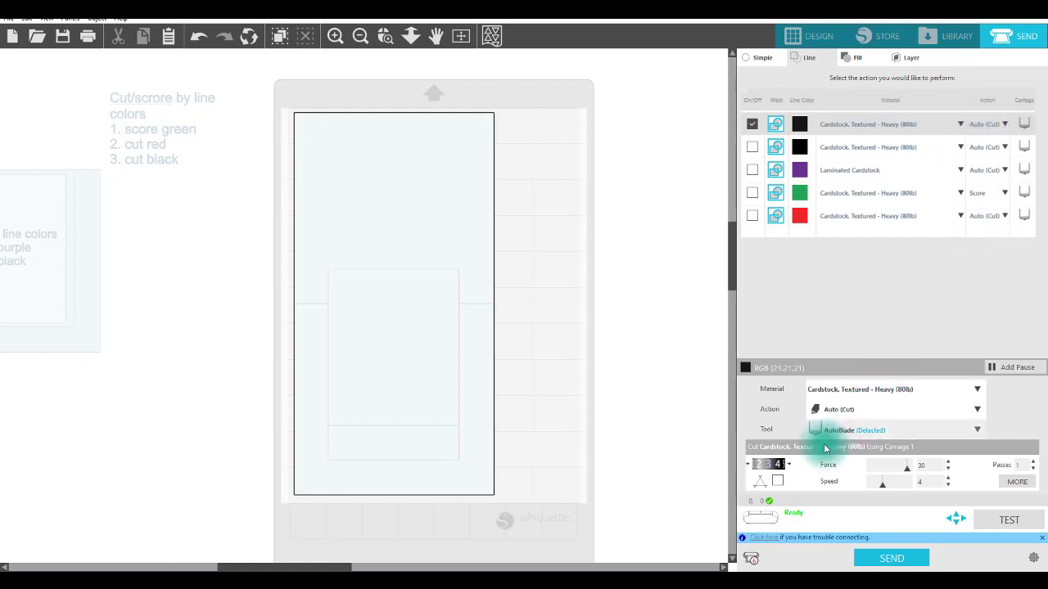
Raise the blade depth for the black outline to 7 and send it to cut
left_click(789, 465)
left_click(789, 465)
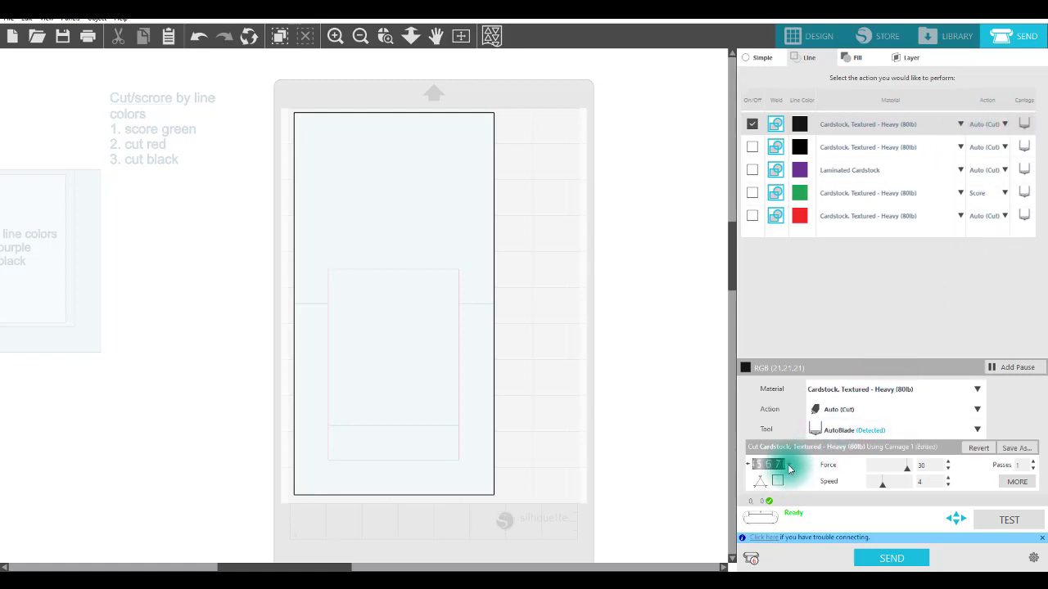
left_click(789, 465)
left_click(788, 465)
left_click(788, 465)
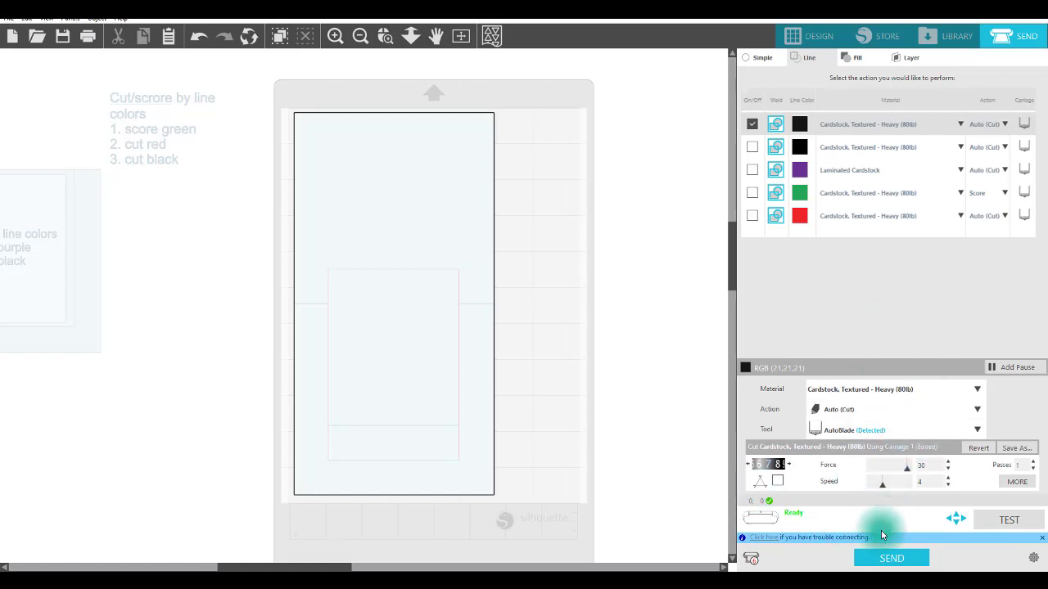
left_click(884, 560)
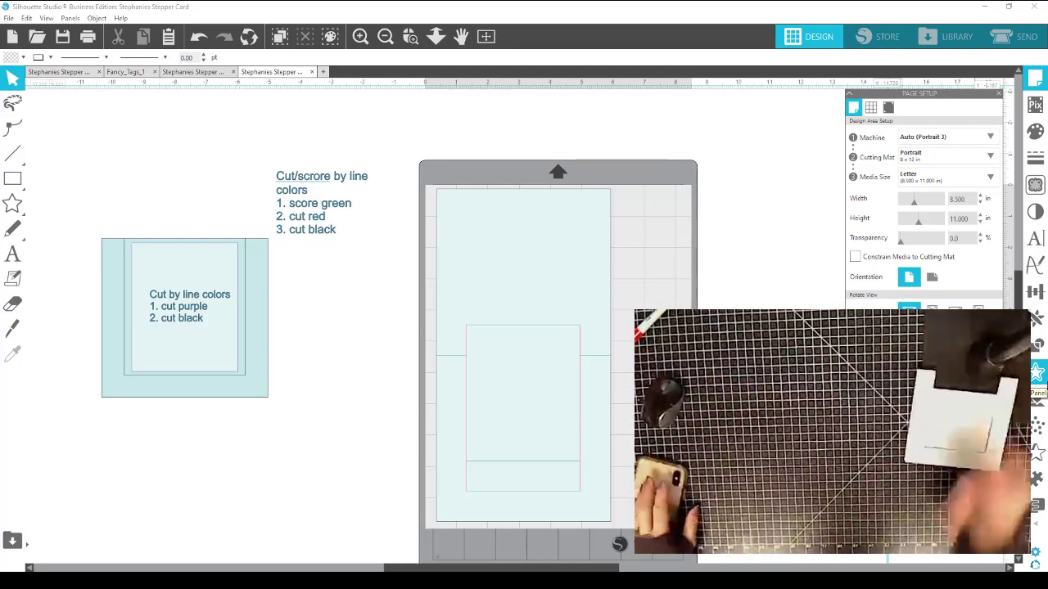
Return to the card's send settings and enable only the green score lines, with black and red turned off
left_click(1034, 41)
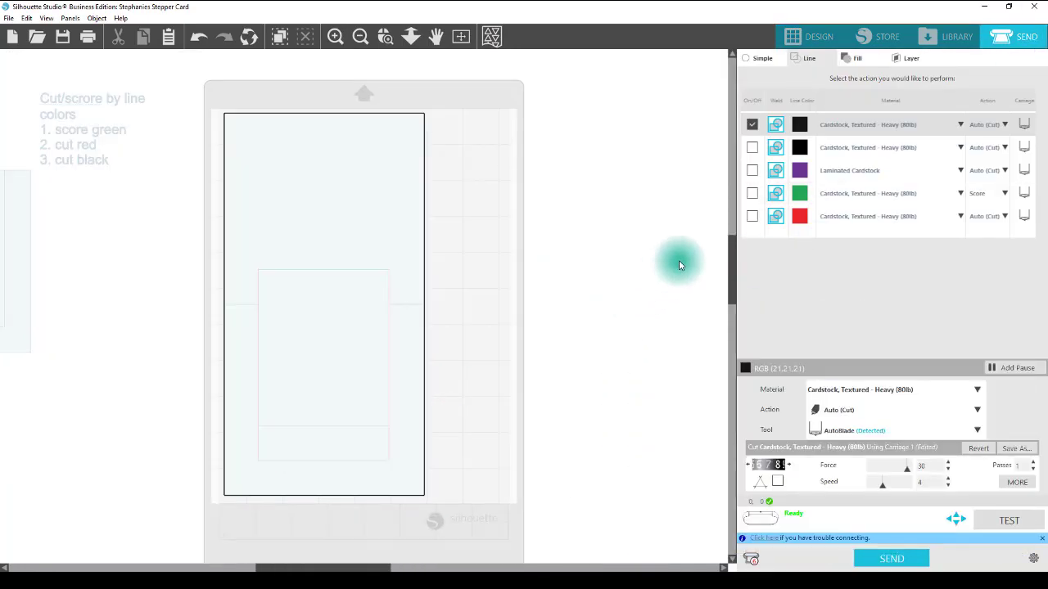
left_click(751, 218)
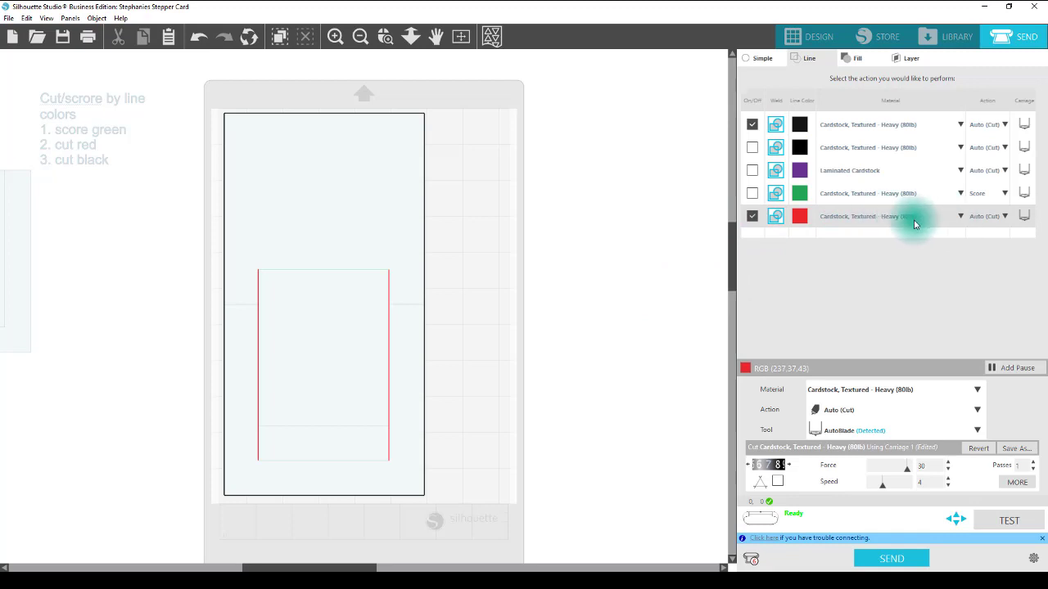
left_click(751, 193)
left_click(751, 216)
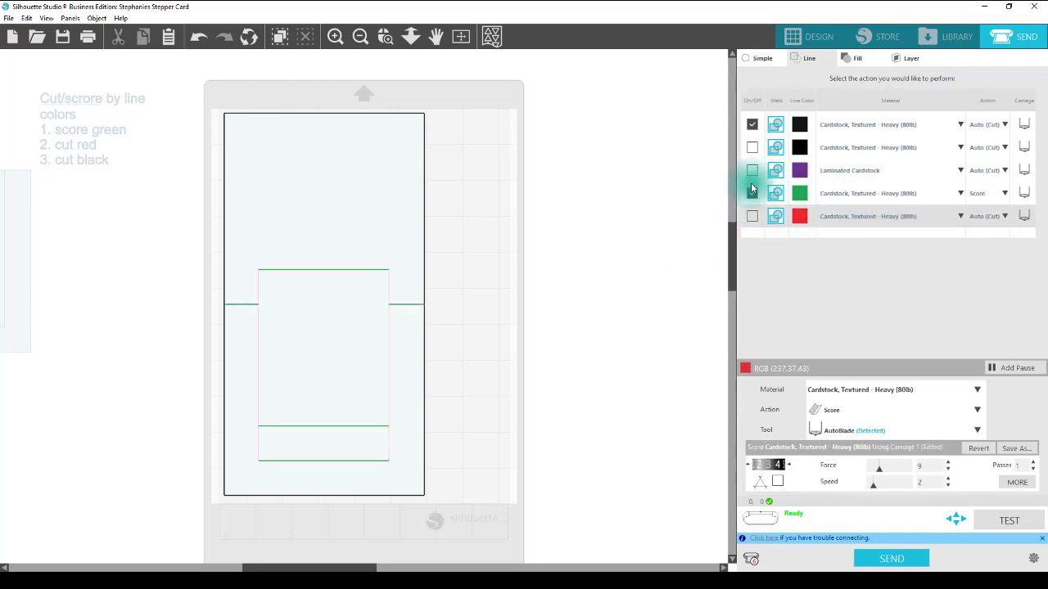
left_click(751, 124)
Lower the blade depth of the green score lines to 2, keeping their current material
left_click(923, 195)
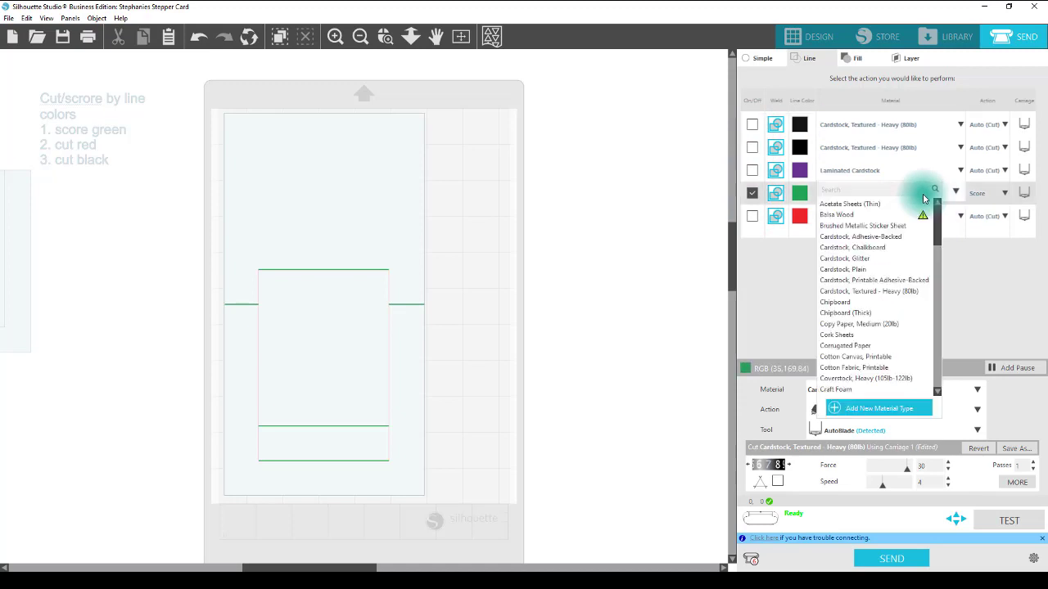
left_click(795, 201)
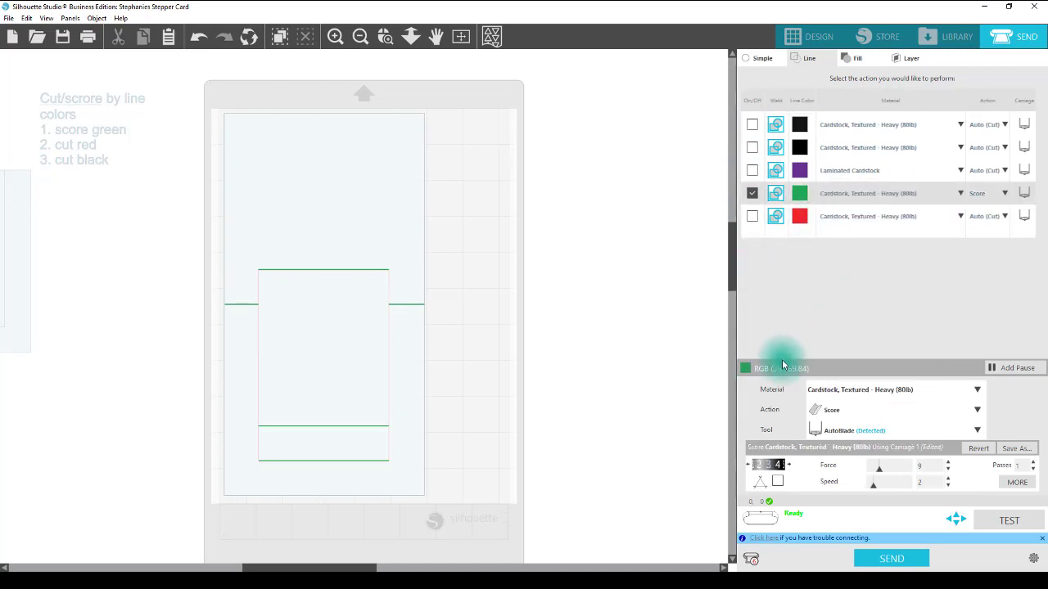
left_click(767, 467)
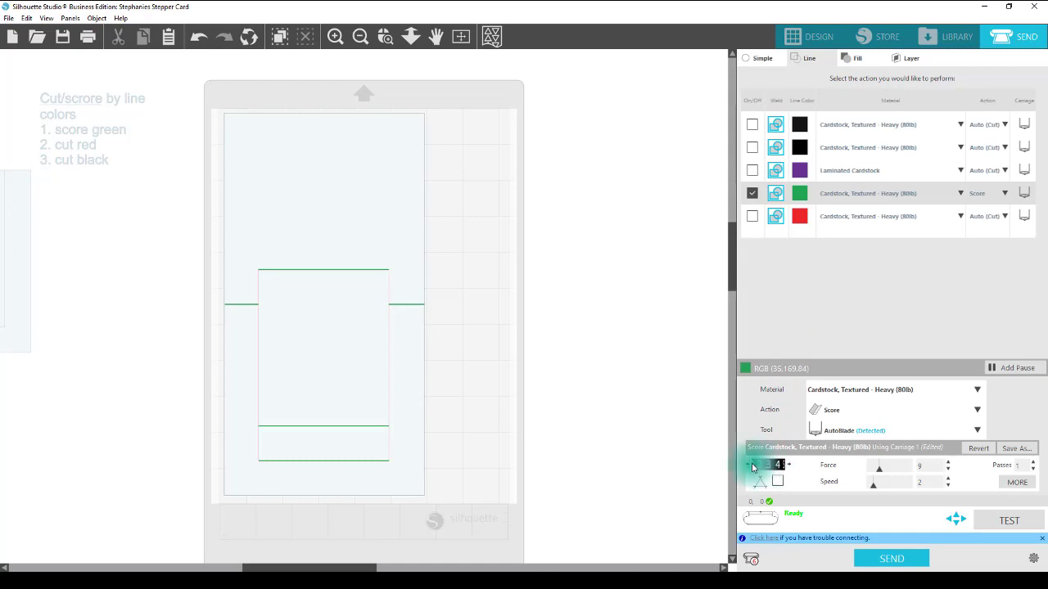
left_click(766, 467)
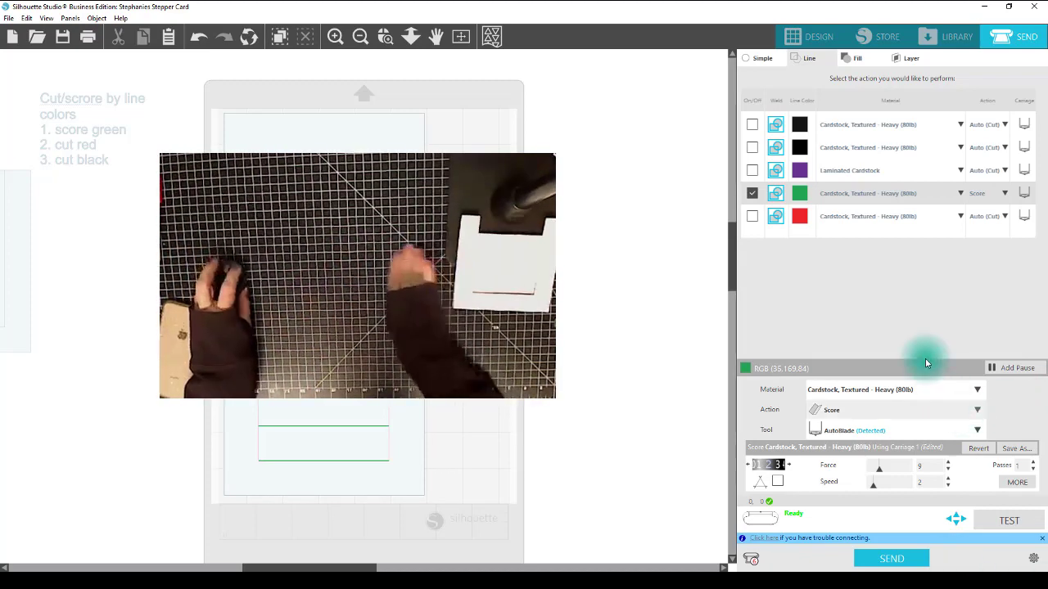
Return to the design view, move the card base off the mat to its right, and place the insert on the mat
left_click(808, 42)
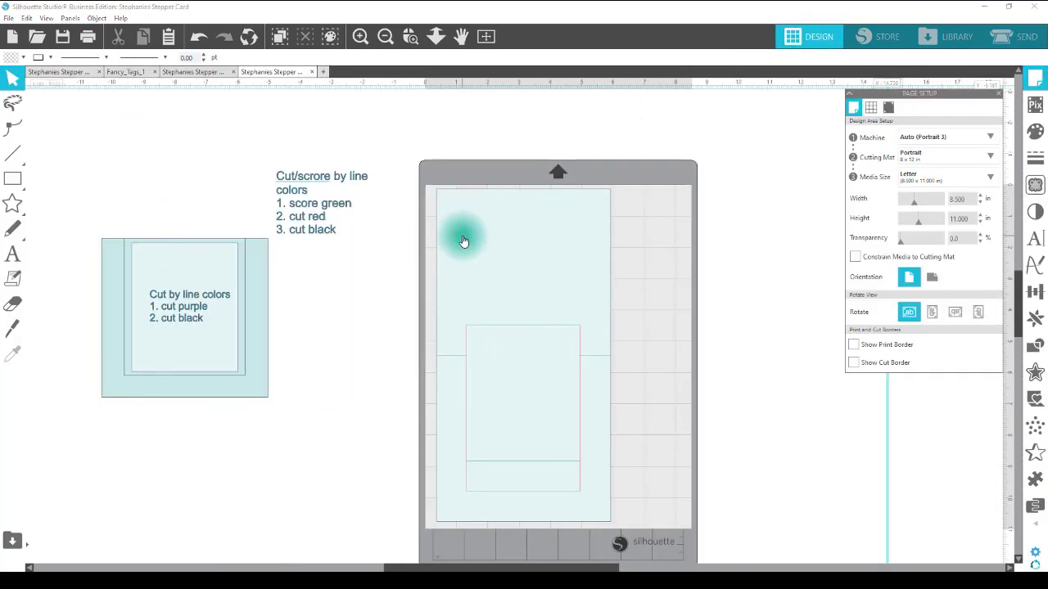
left_click(463, 241)
left_click_drag(459, 225, 738, 227)
left_click_drag(237, 331, 559, 326)
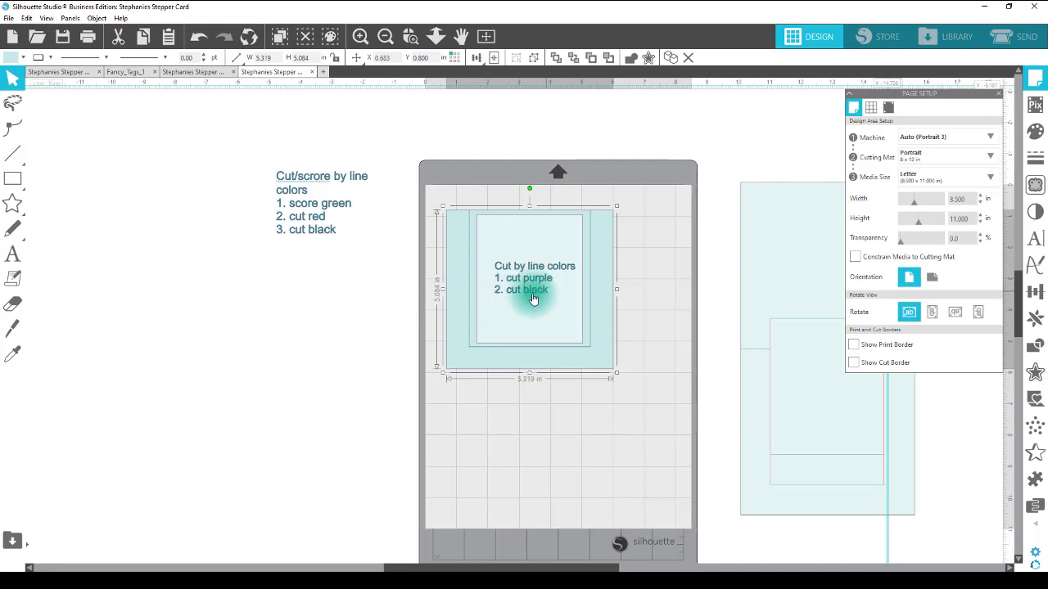
Ungroup the card insert and its text note on the mat
right_click(541, 288)
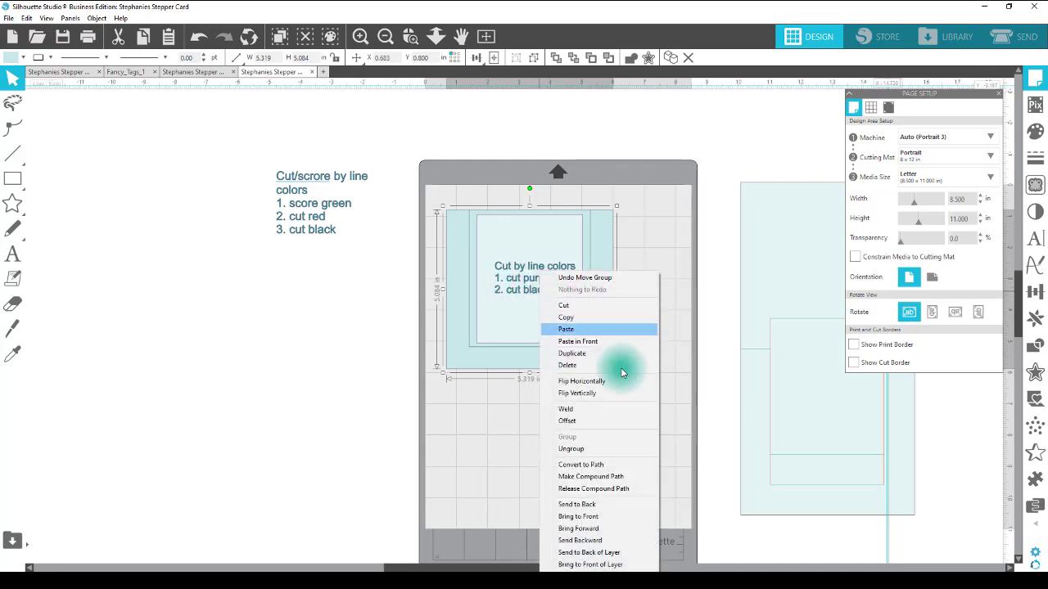
left_click(624, 446)
left_click(603, 419)
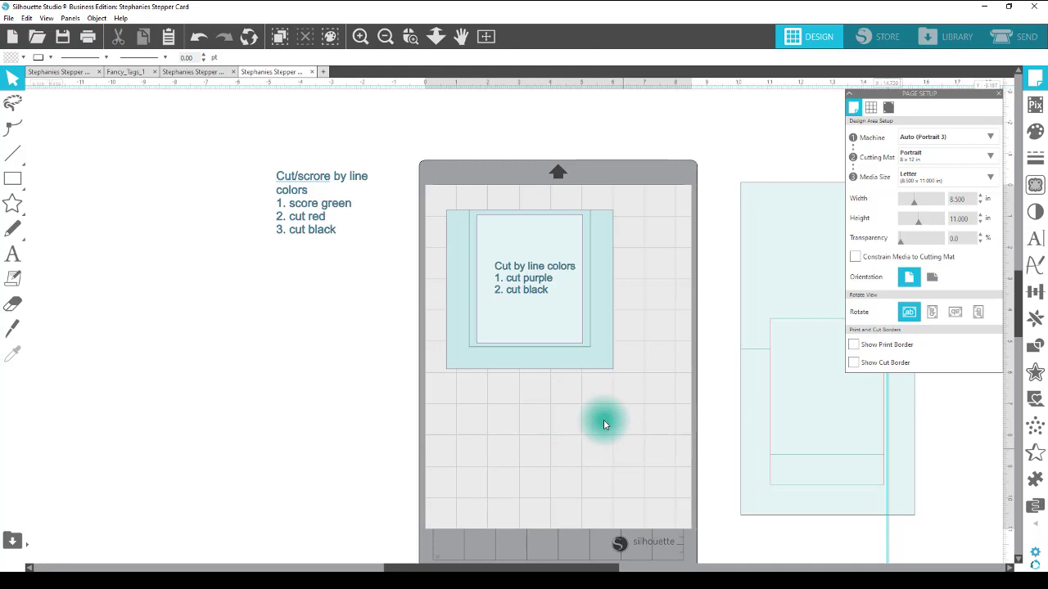
left_click(533, 292)
left_click_drag(533, 292, 269, 362)
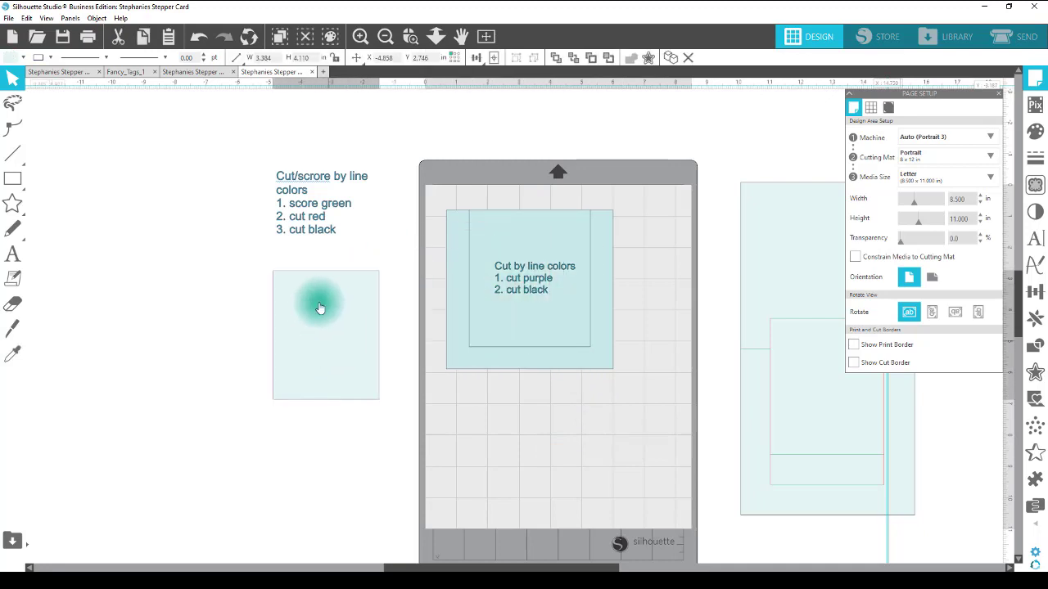
left_click(198, 36)
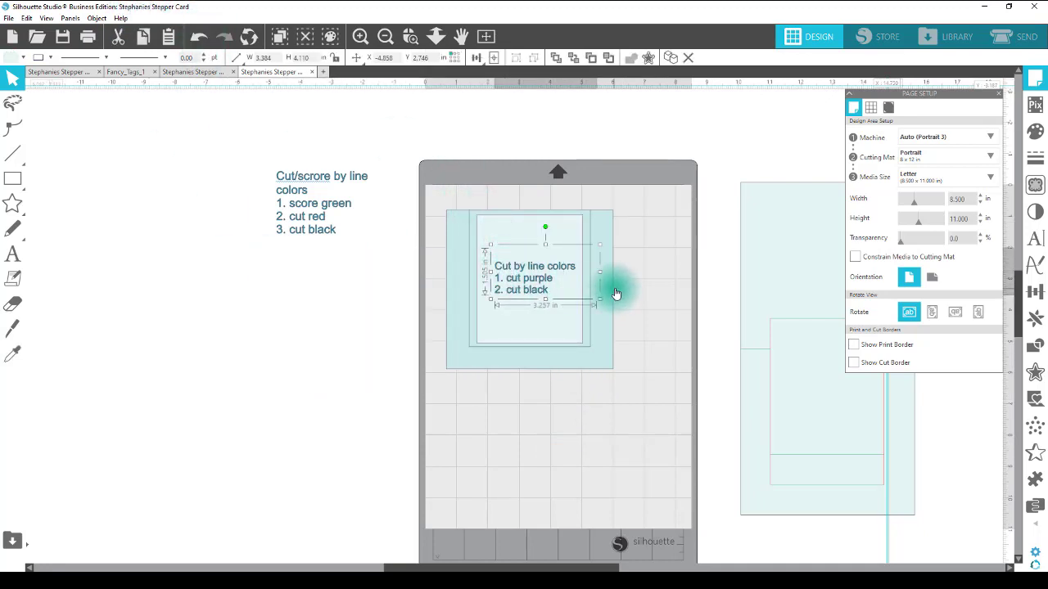
Move the "Cut by line colors" note off the mat, below the other note
left_click(564, 268)
left_click_drag(547, 259, 316, 299)
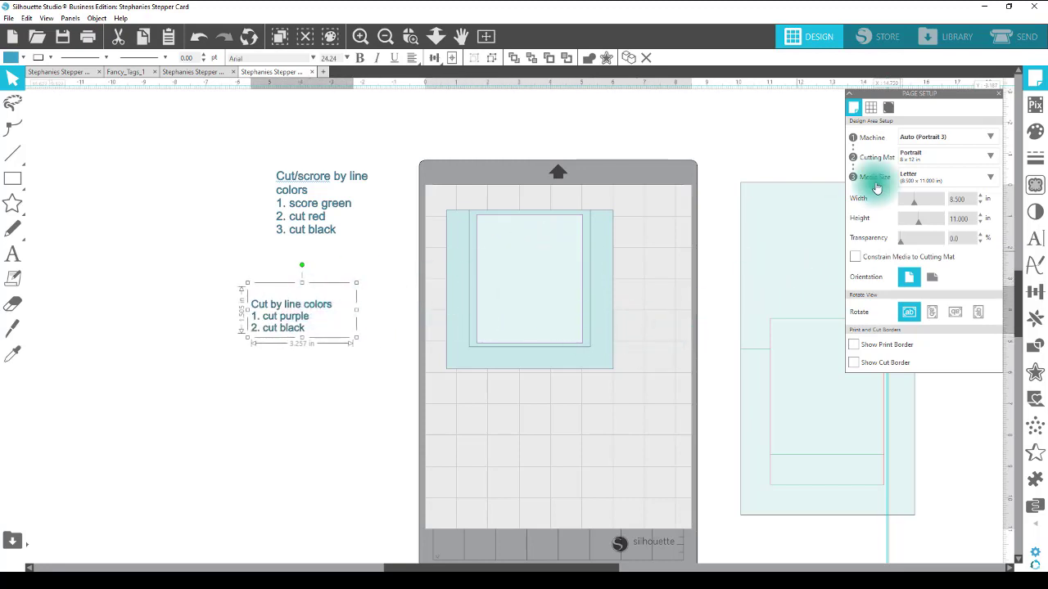
Open the send settings, turn off the green score lines and enable only the purple lines
left_click(1025, 40)
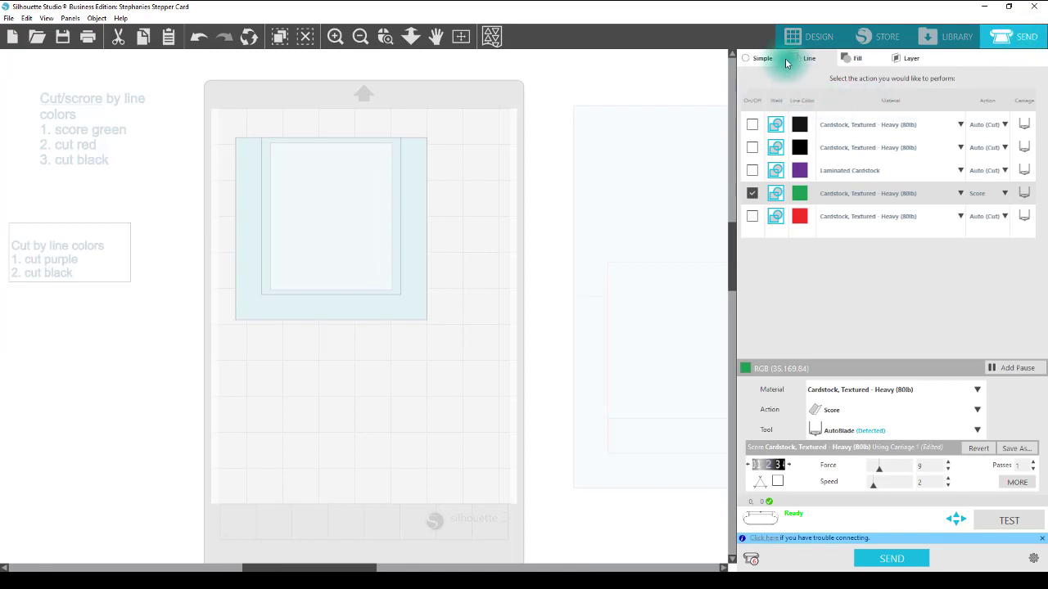
left_click(752, 194)
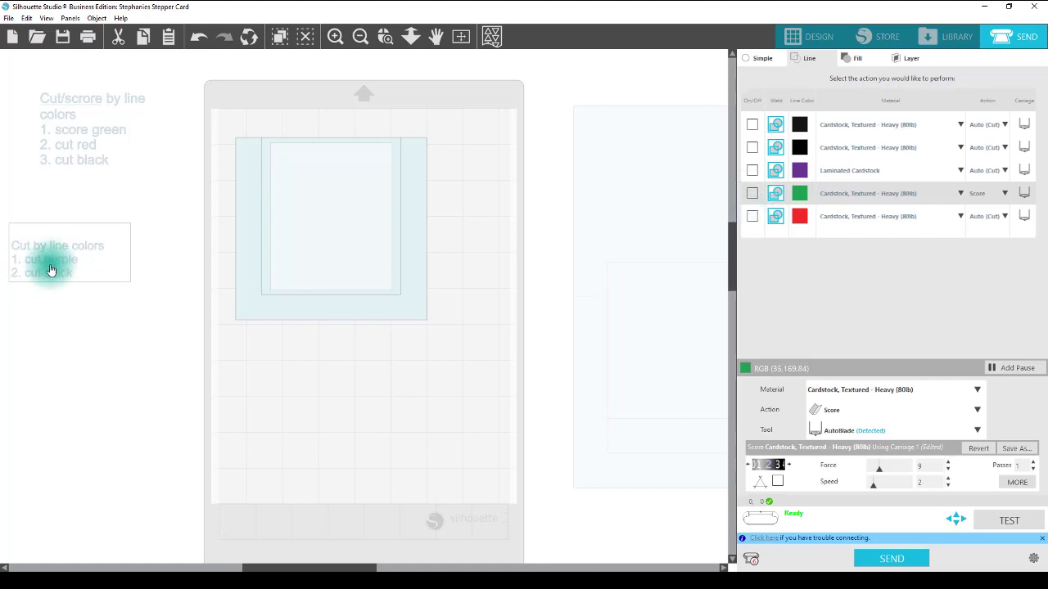
left_click_drag(69, 269, 114, 252)
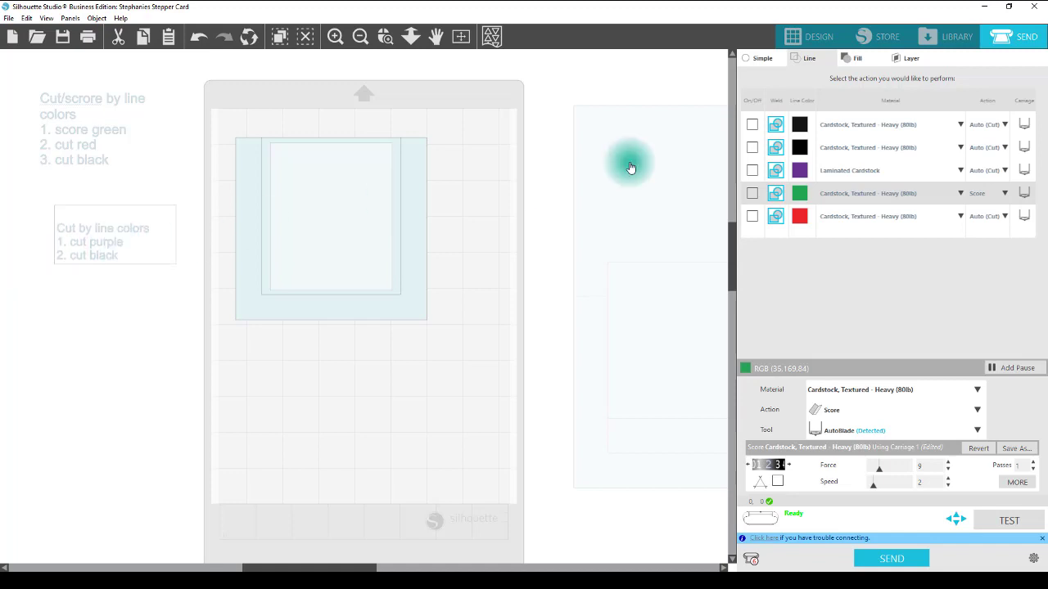
left_click(753, 171)
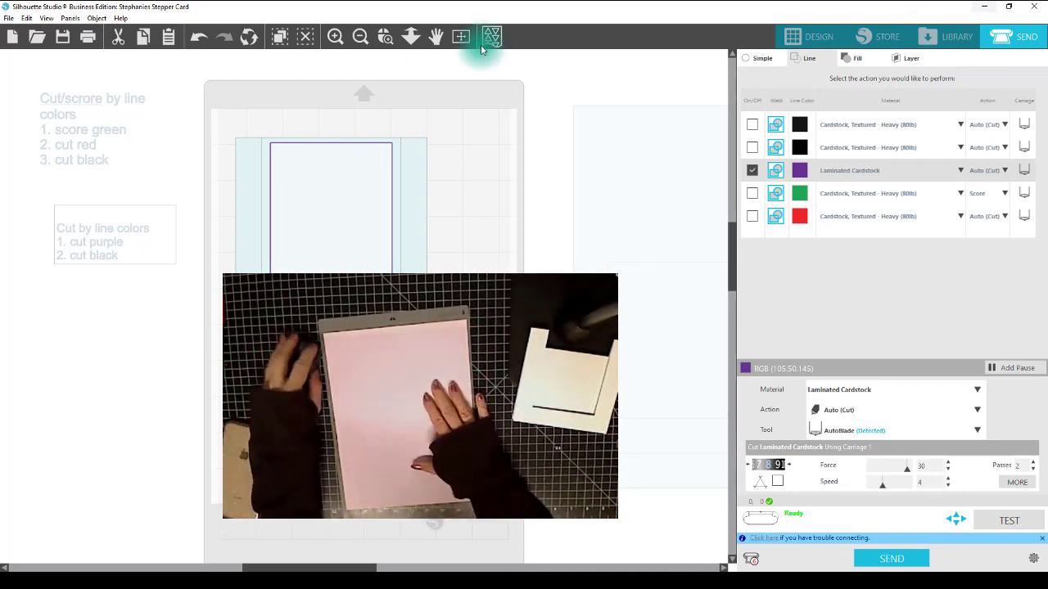
With purple turned off, toggle the two black line colors to check which one belongs to the insert
left_click(753, 171)
left_click(753, 124)
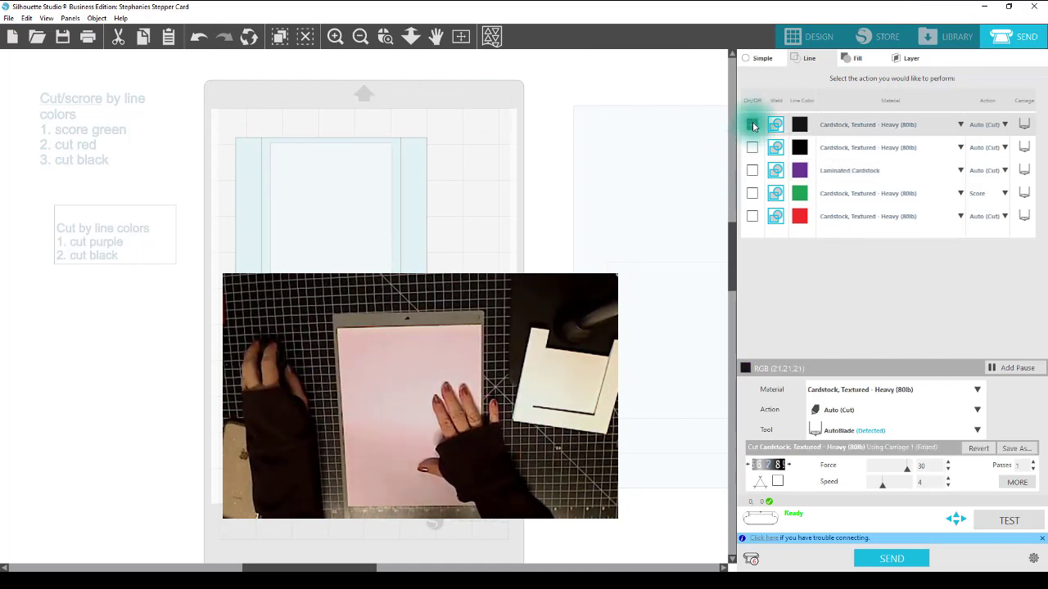
left_click(753, 147)
left_click(752, 125)
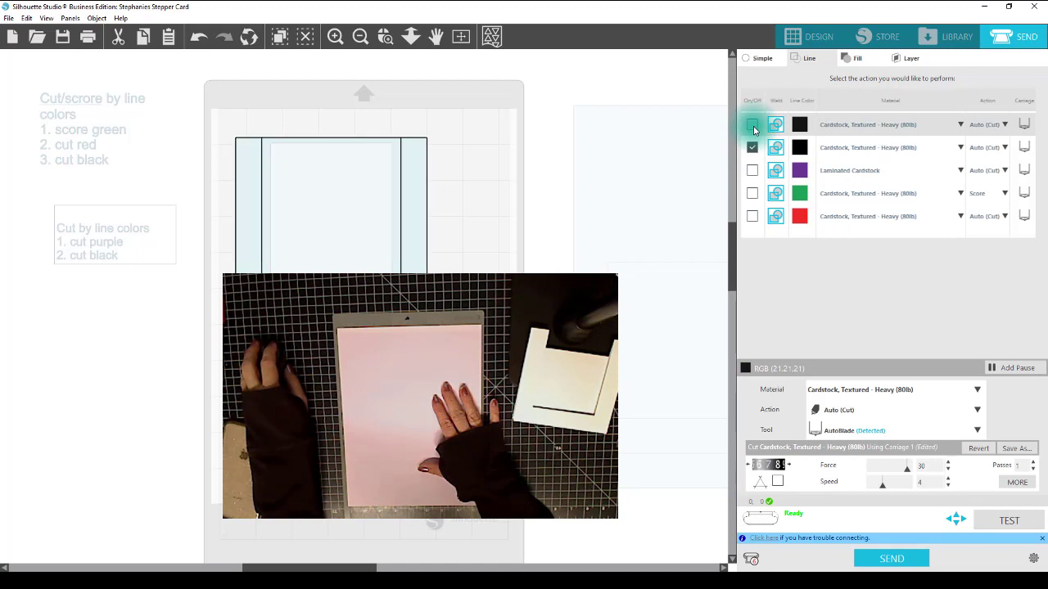
left_click(752, 147)
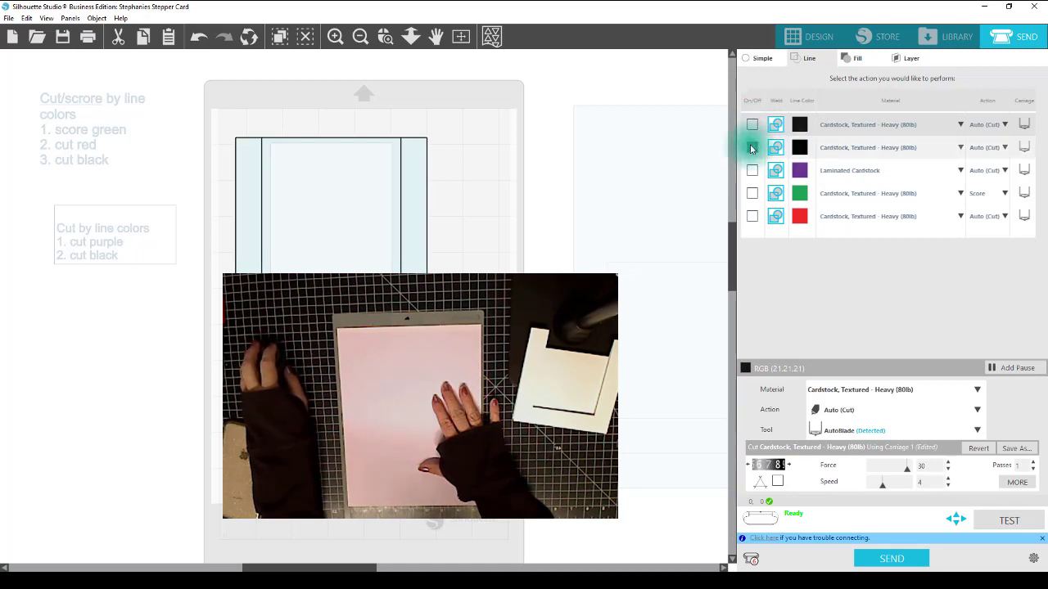
left_click(752, 148)
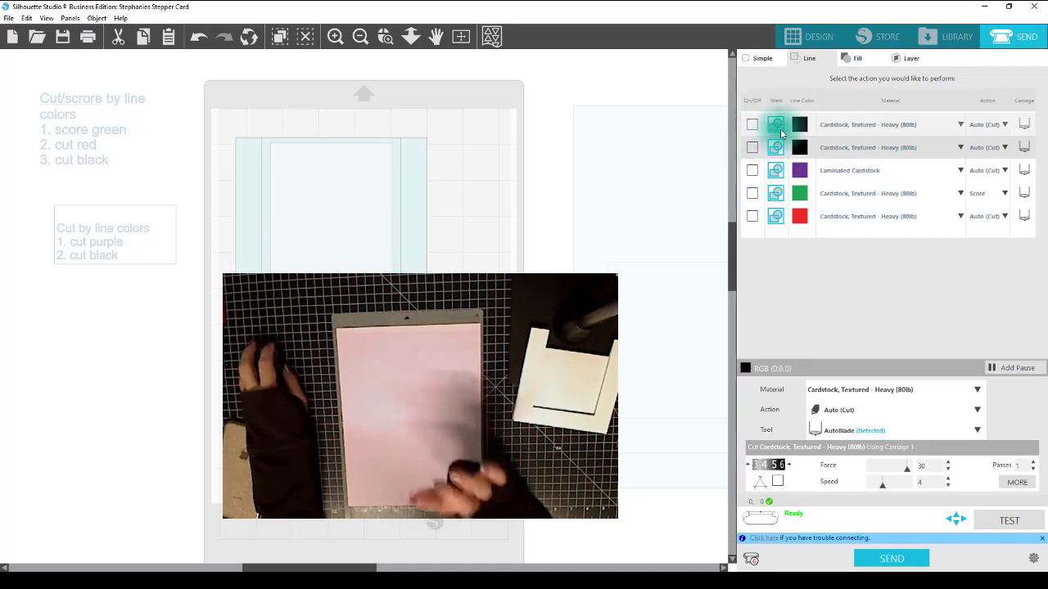
Enable the purple lines and set their material to Cardstock, Textured - Heavy (80lb)
left_click(753, 171)
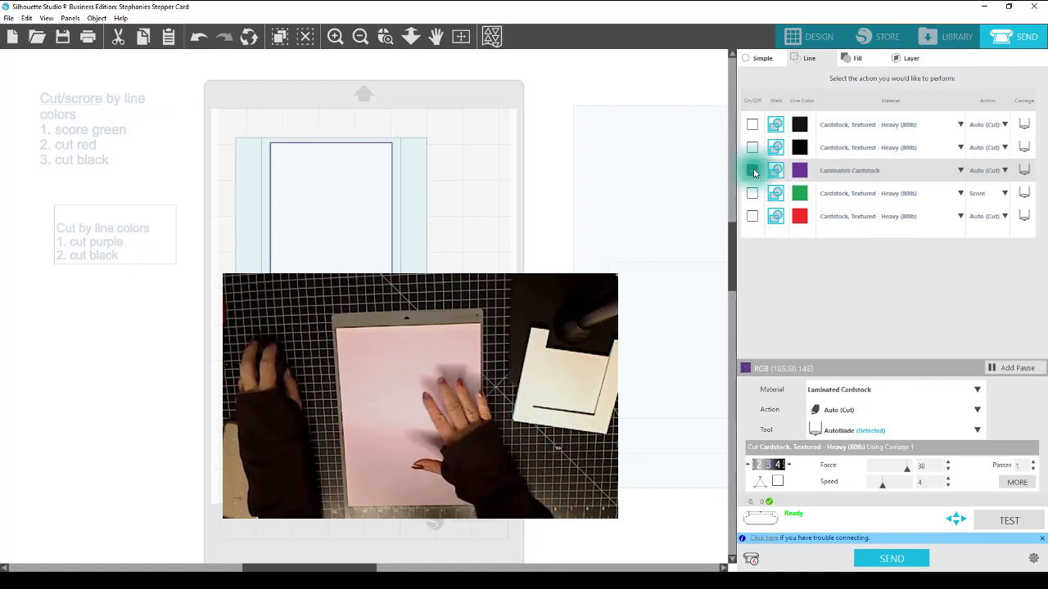
left_click(961, 171)
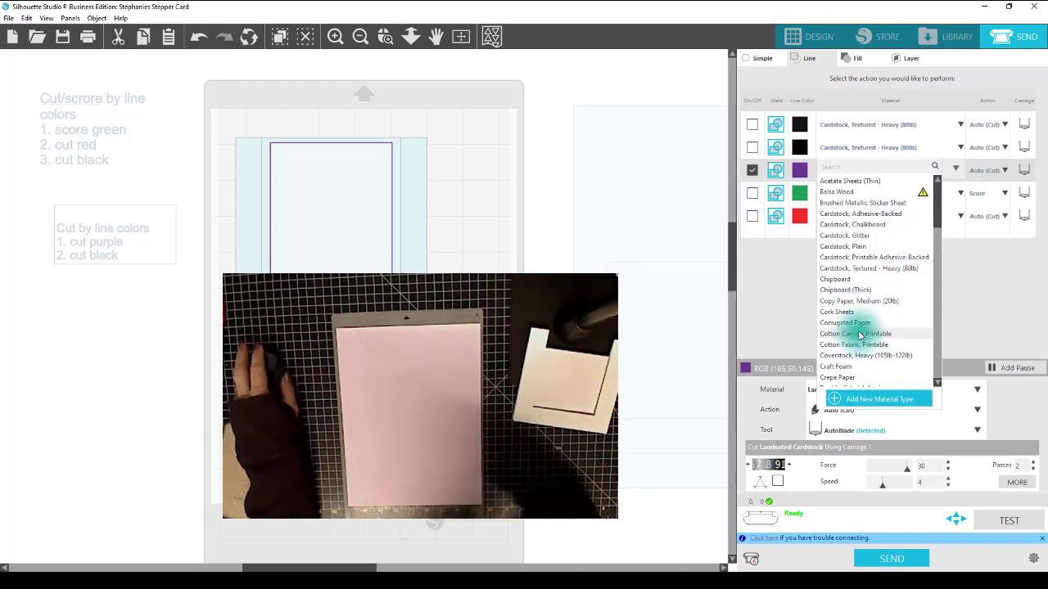
left_click(870, 268)
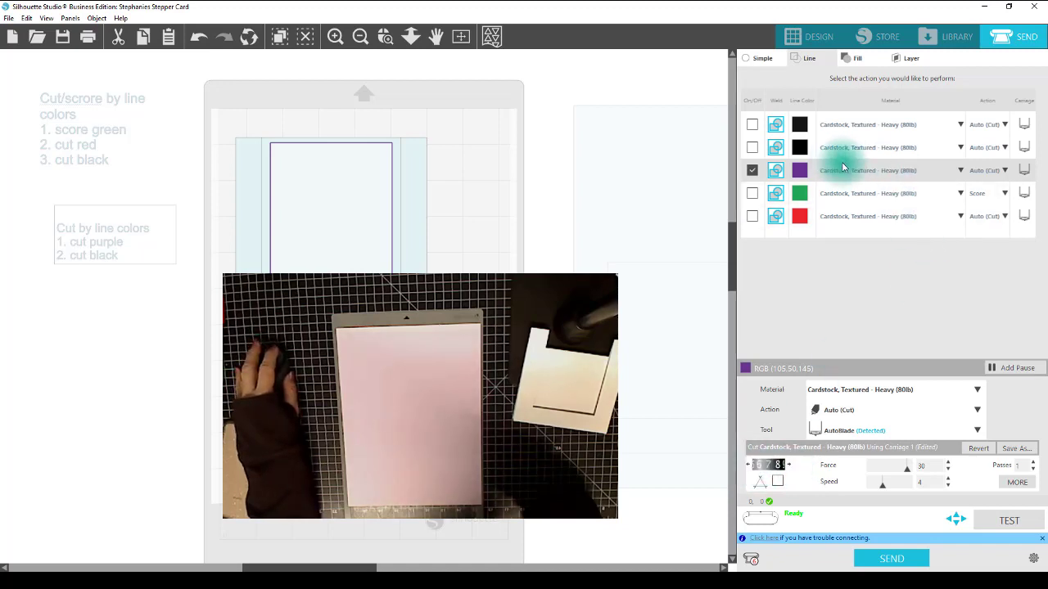
Raise the blade depth of the insert's black lines to 7, and leave only the purple lines enabled
left_click(752, 148)
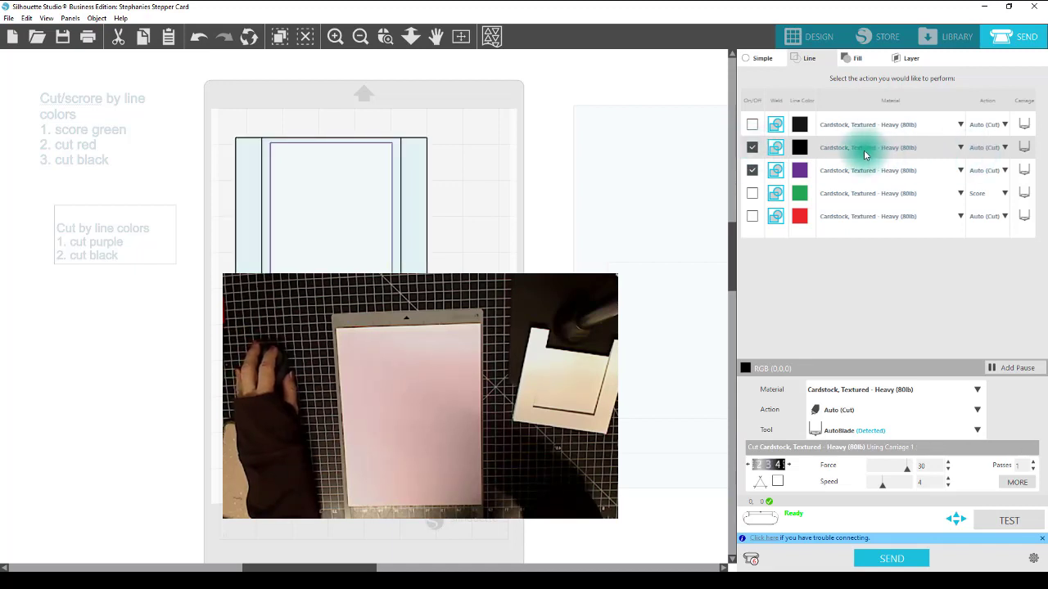
left_click(790, 466)
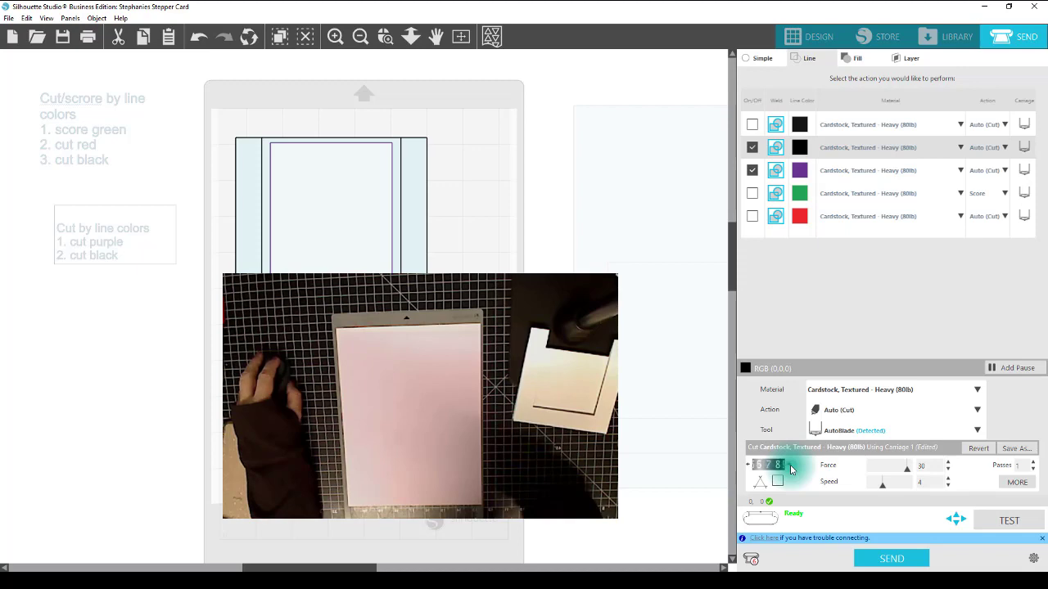
left_click(753, 147)
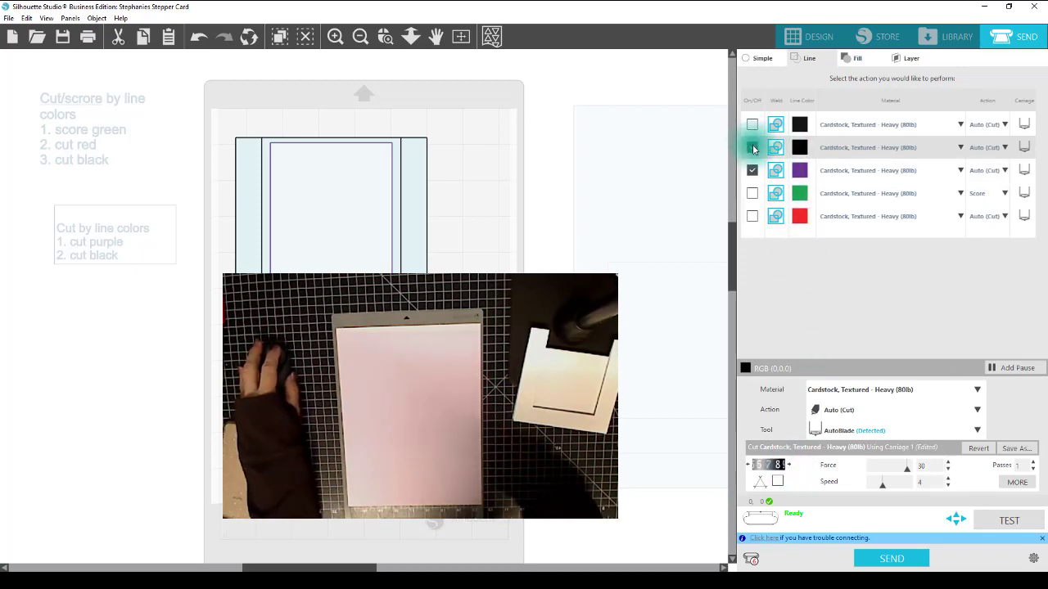
left_click(758, 131)
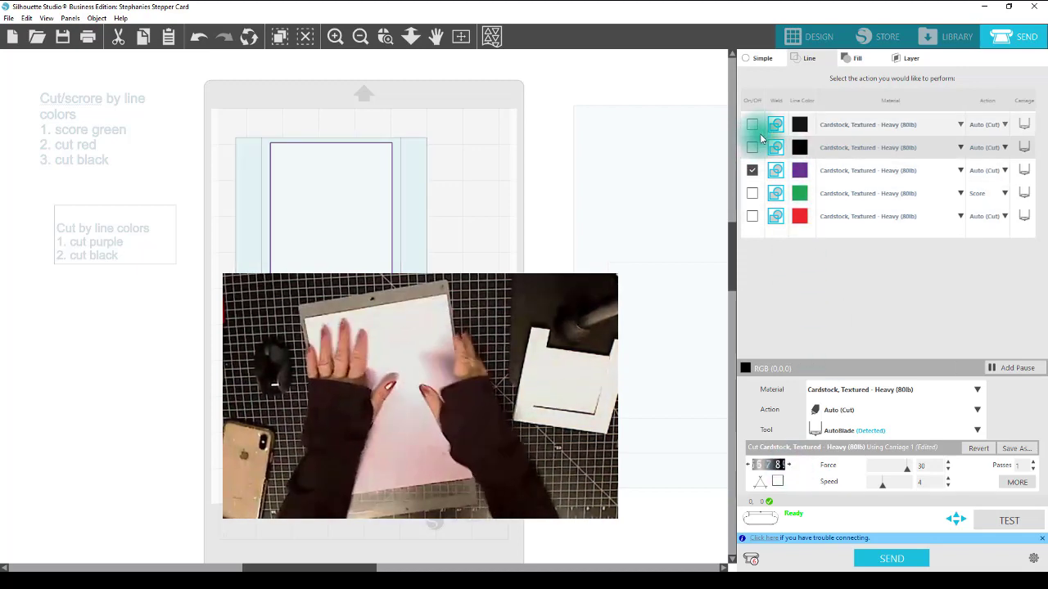
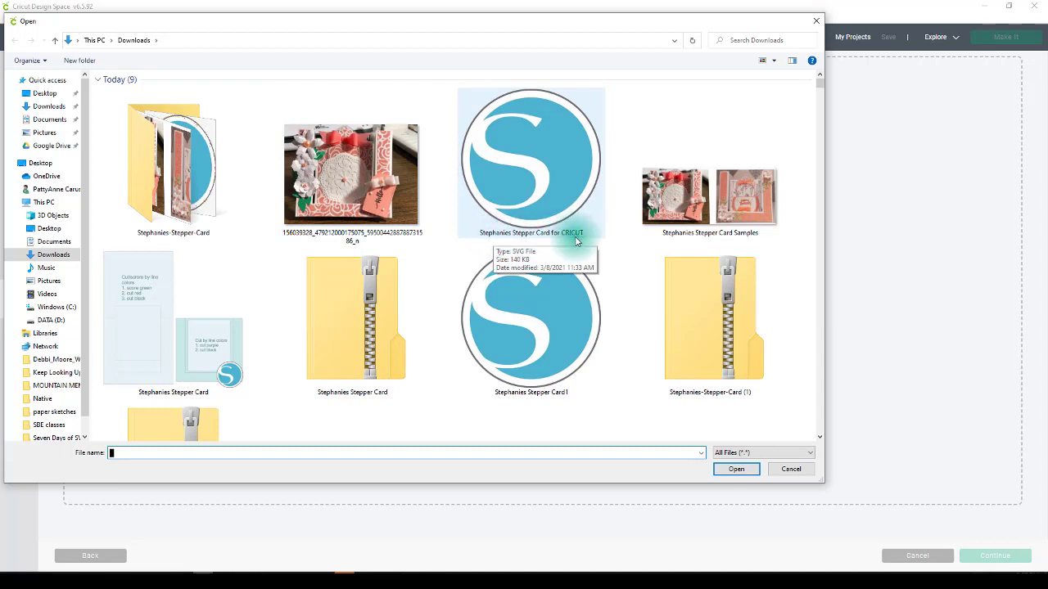
In Cricut Design Space, upload "Stephanies Stepper Card for CRICUT" from the Stephanies-Stepper-Card folder and insert it on the canvas
double_click(192, 209)
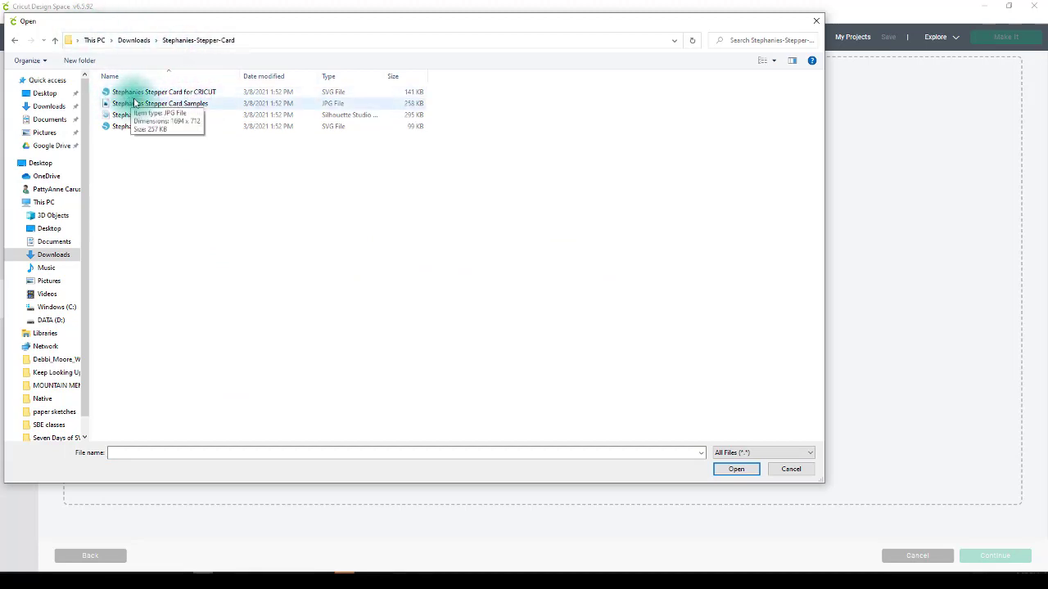
left_click(199, 93)
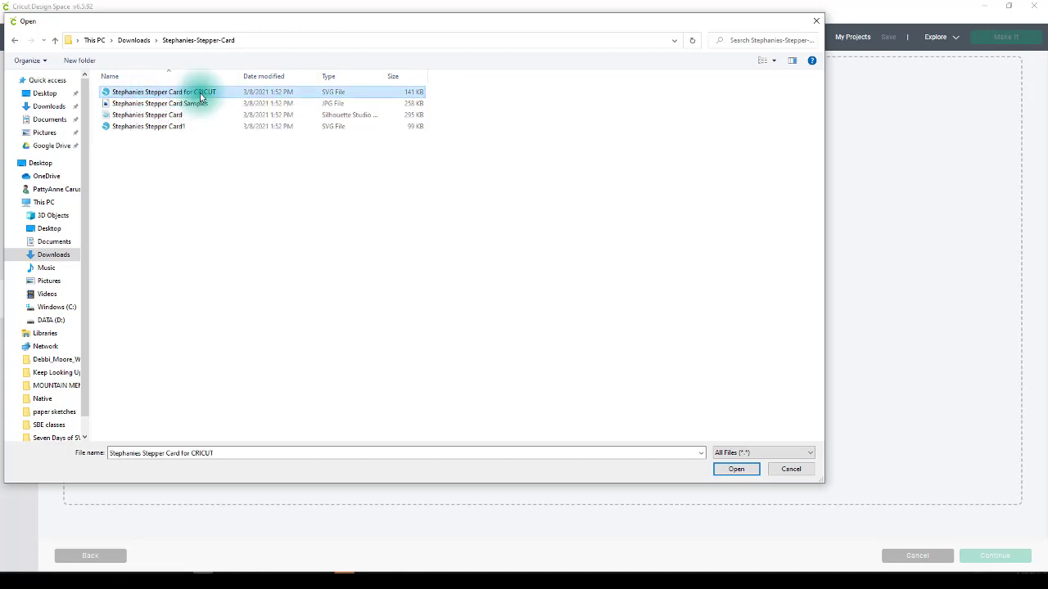
left_click(736, 470)
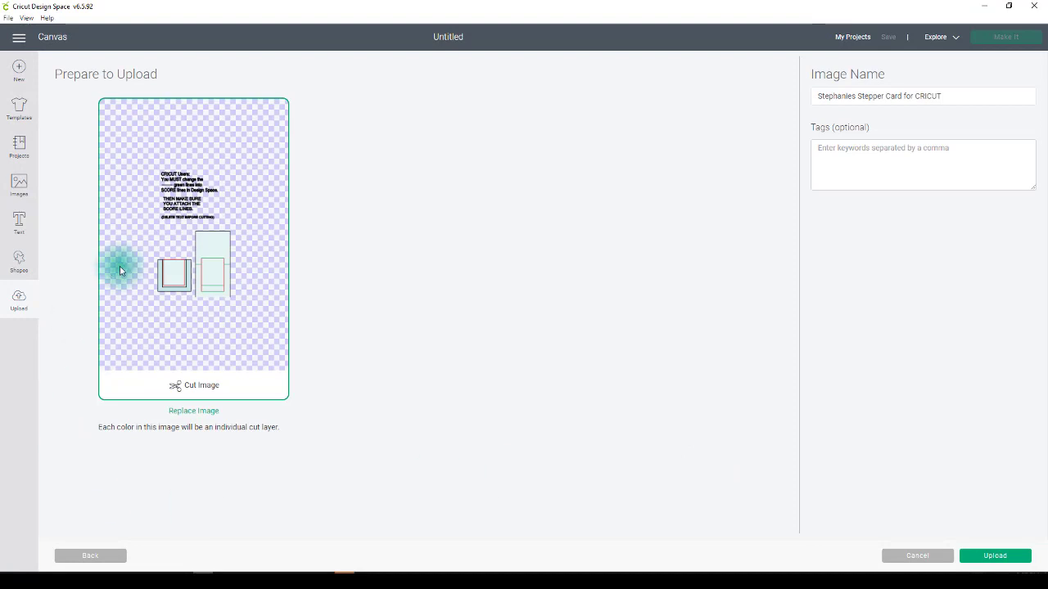
left_click(993, 561)
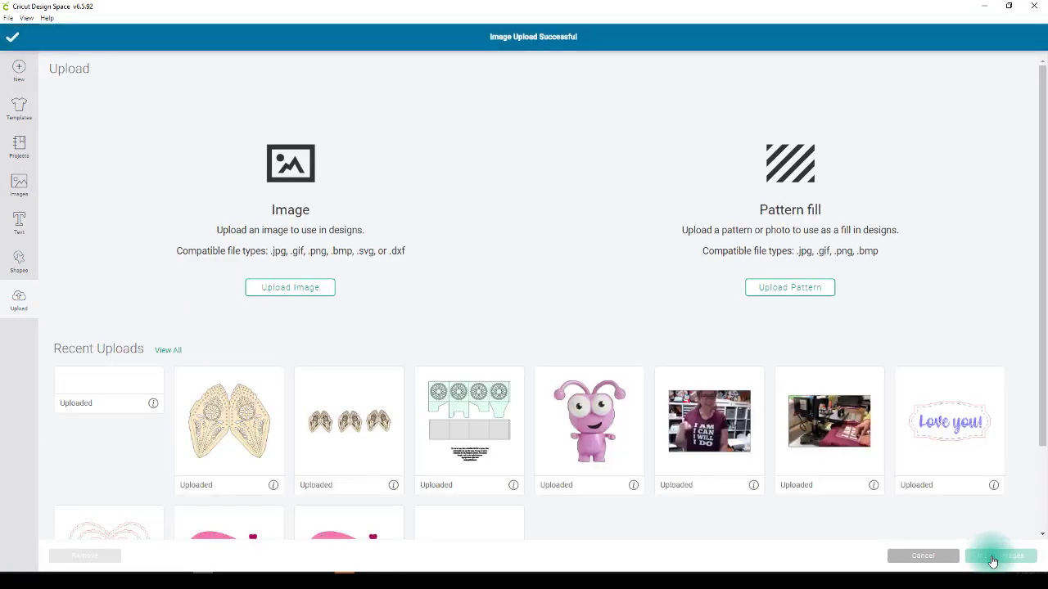
left_click(113, 422)
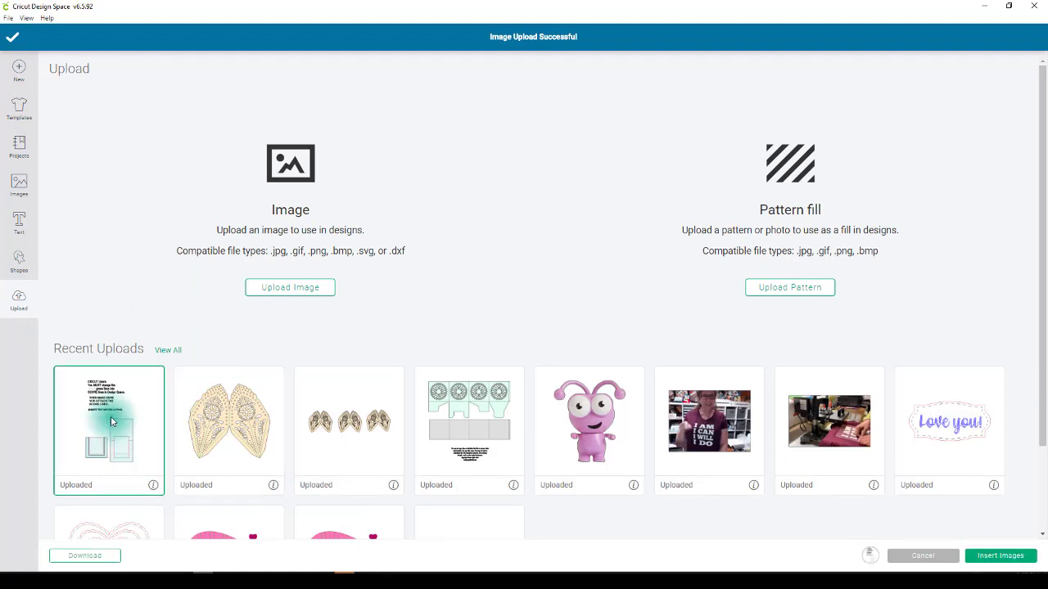
left_click(995, 560)
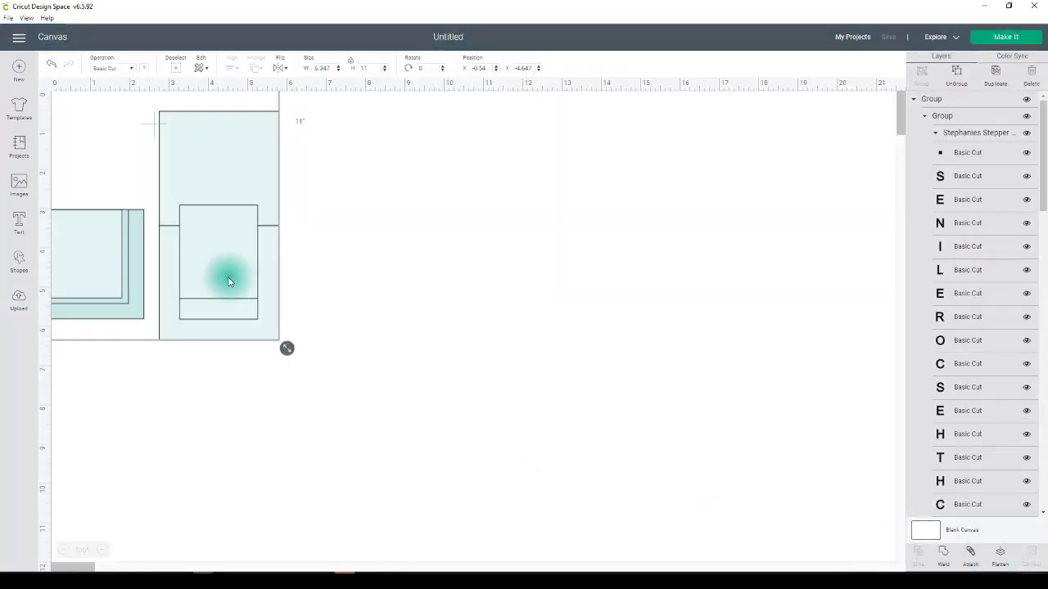
Move the inserted stepper card design to the middle of the canvas so all of it is in view
left_click_drag(229, 281, 574, 362)
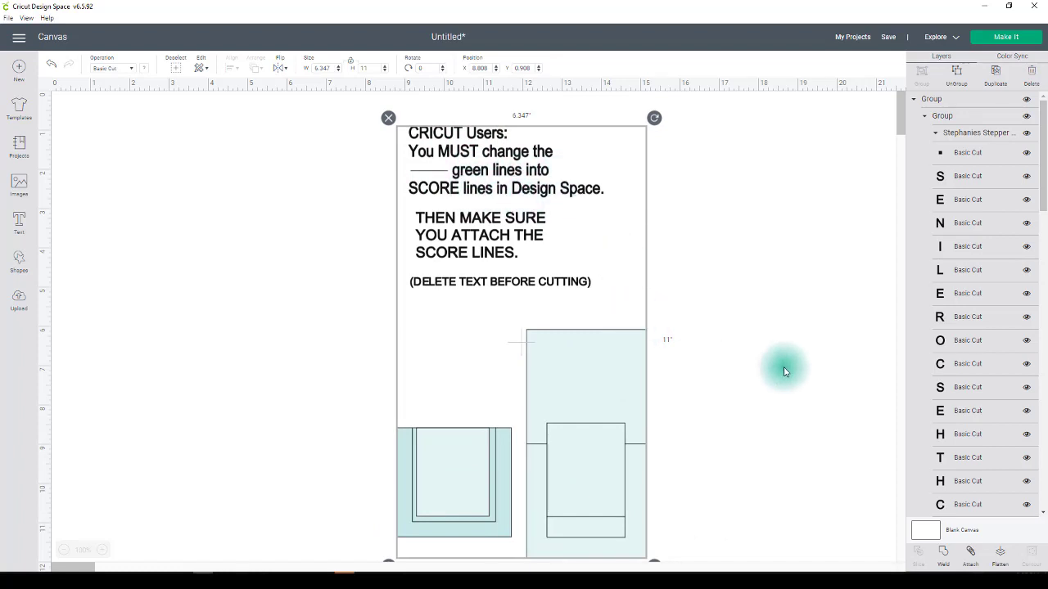
scroll(773, 378, "down", 1)
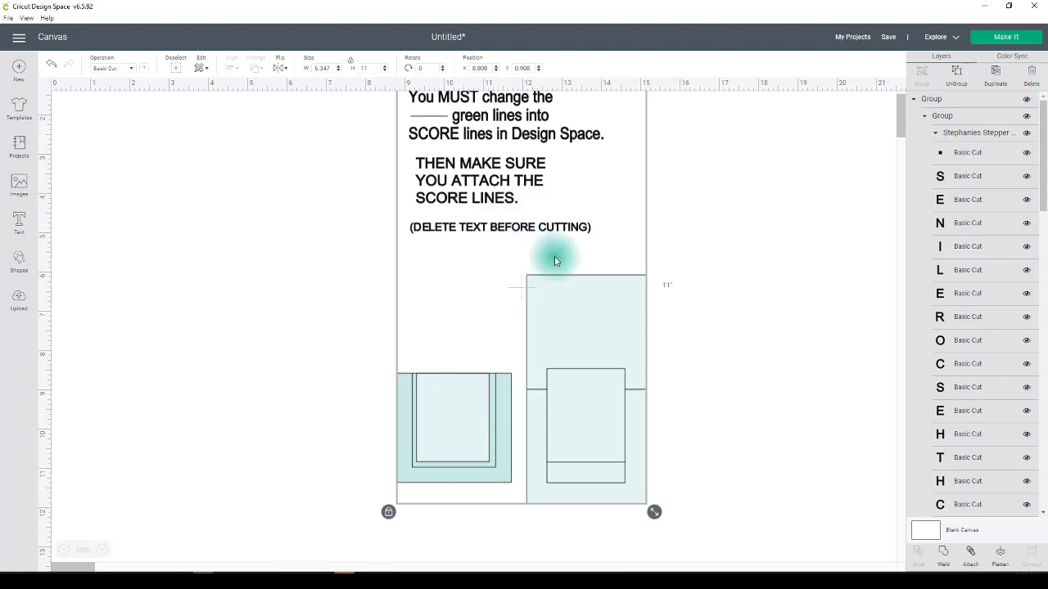
scroll(519, 447, "up", 1)
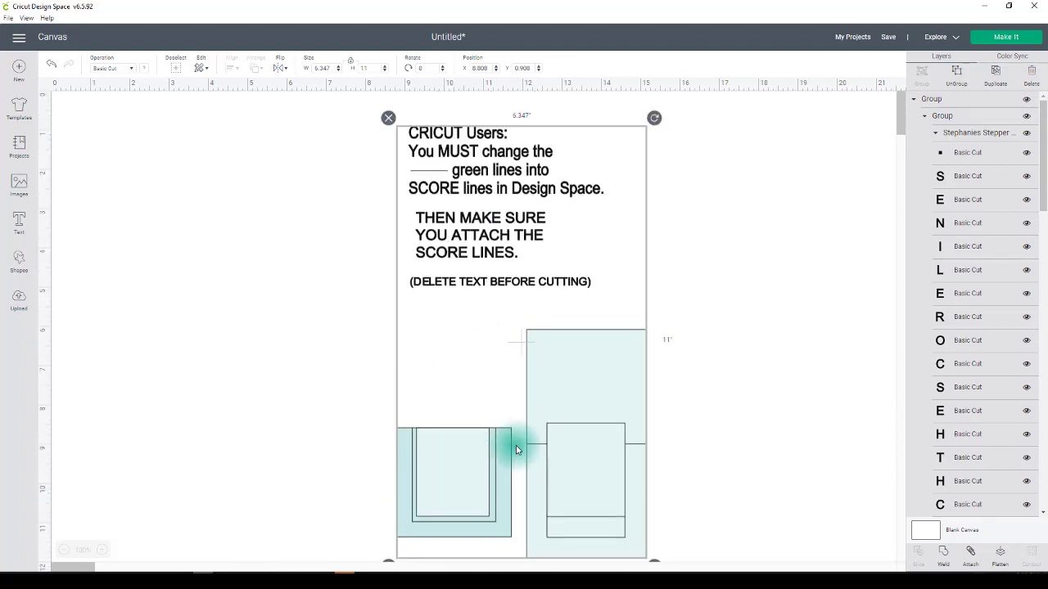
scroll(526, 441, "down", 1)
scroll(542, 438, "up", 1)
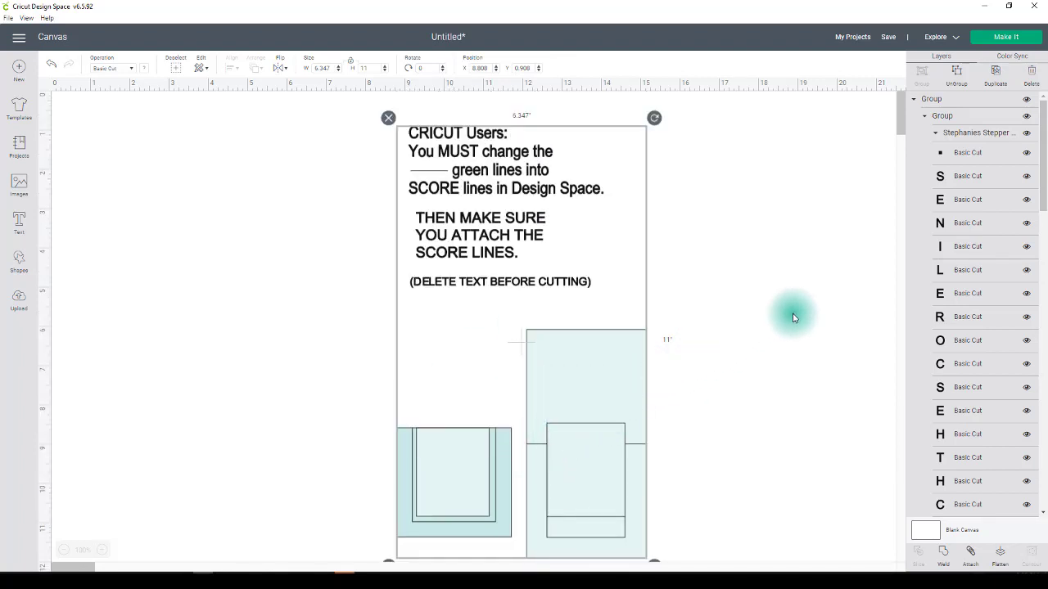
Ungroup the whole design and move the instruction text away from the card pieces to their left
left_click(956, 83)
left_click_drag(580, 218, 217, 244)
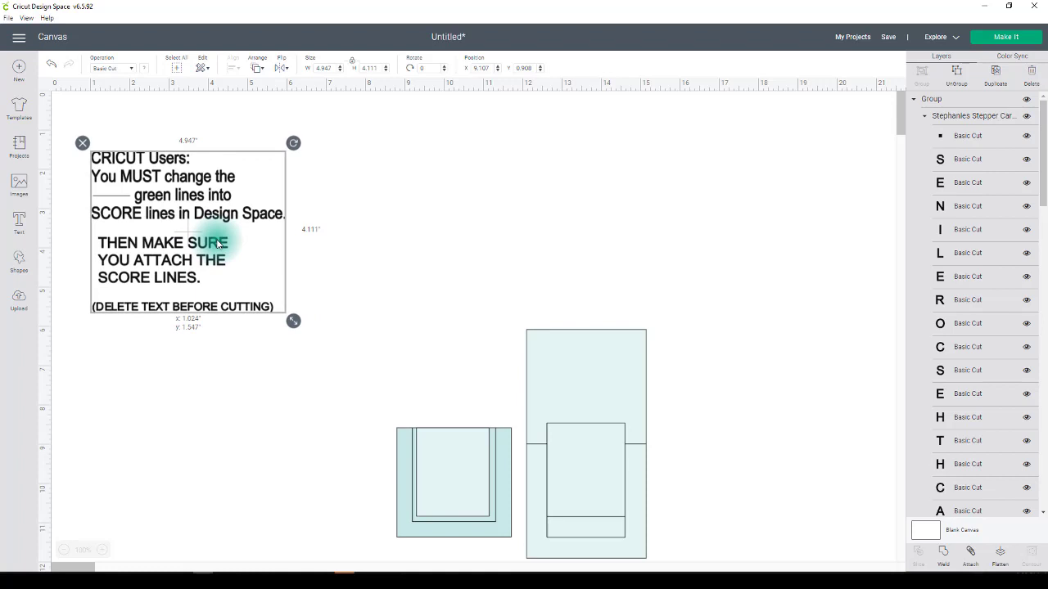
Move the card pieces up beside the instruction text, ungroup the base from the insert, and select the insert
left_click_drag(433, 416, 426, 300)
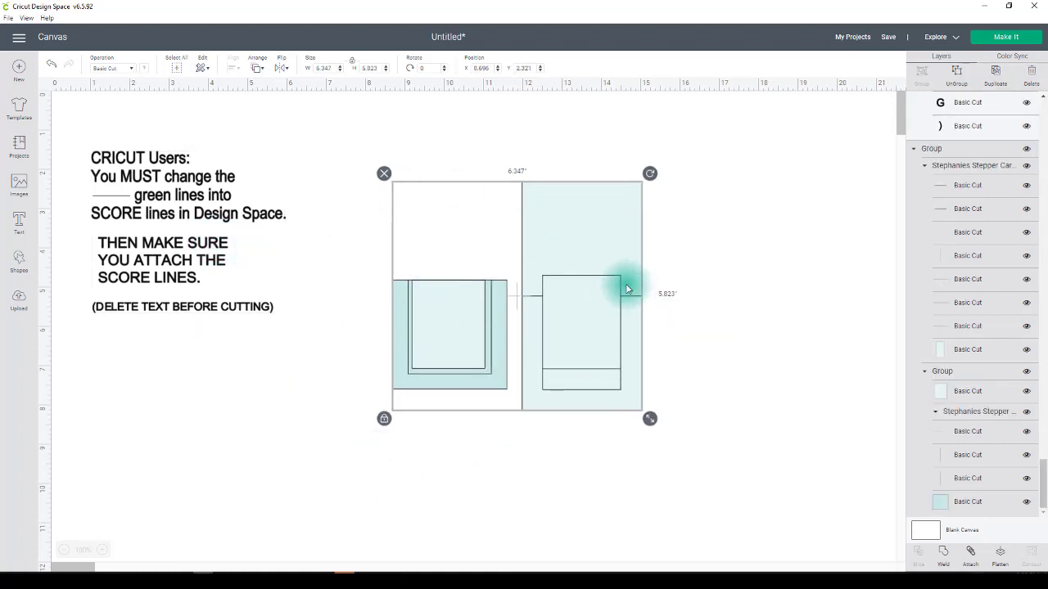
left_click(957, 78)
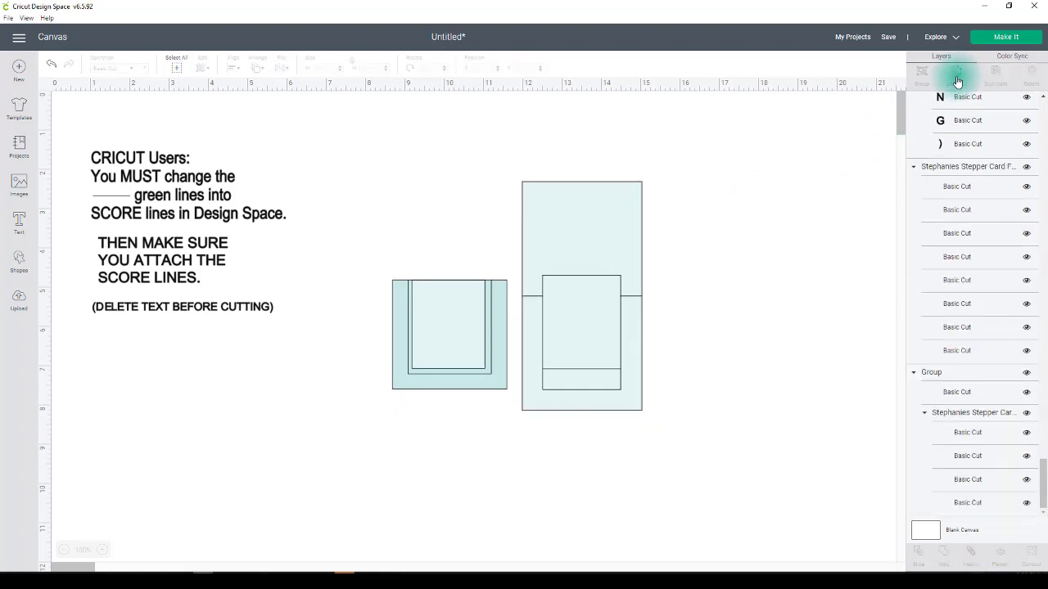
left_click(481, 327)
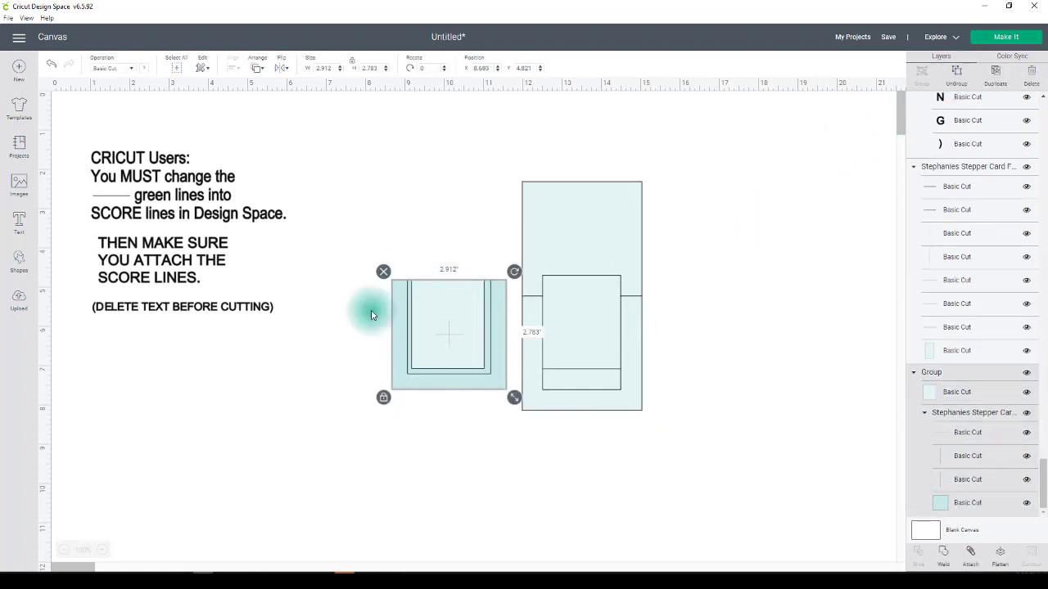
Move the insert to the empty area below the instruction text and select the card base
left_click_drag(453, 309, 241, 389)
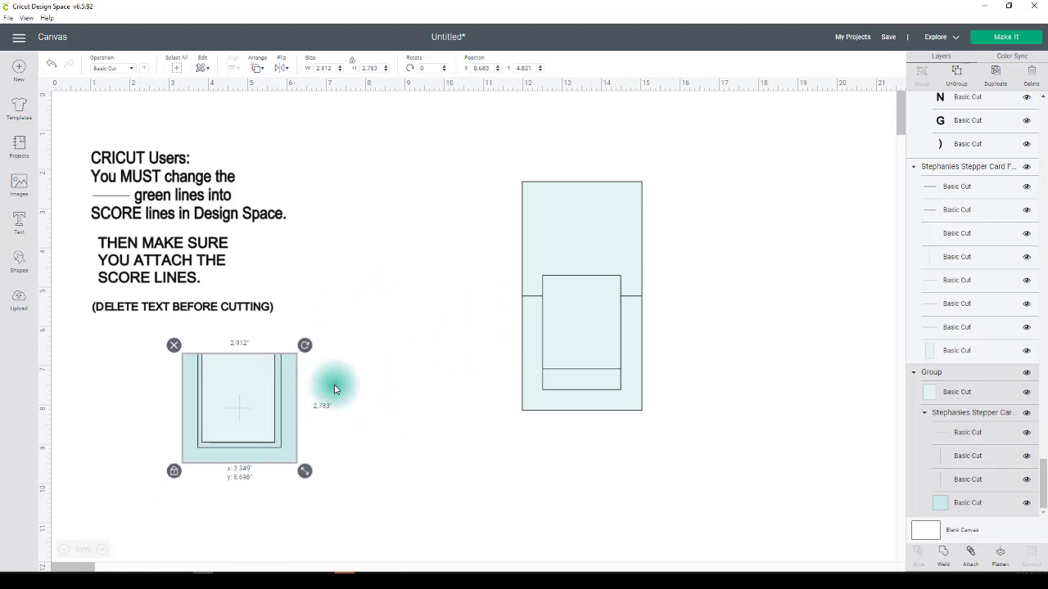
left_click(586, 265)
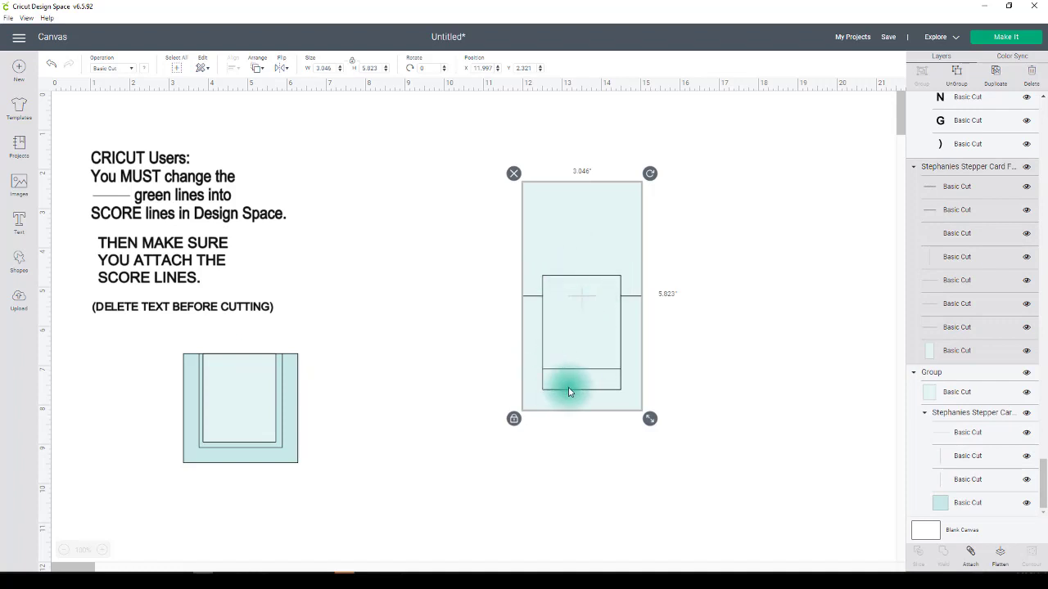
left_click(22, 301)
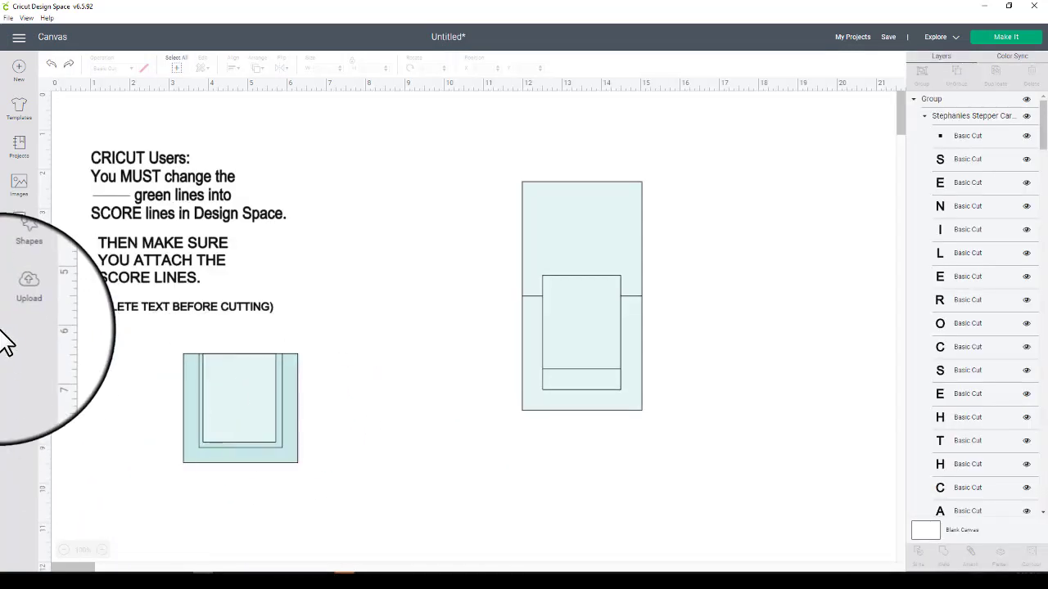
left_click(19, 303)
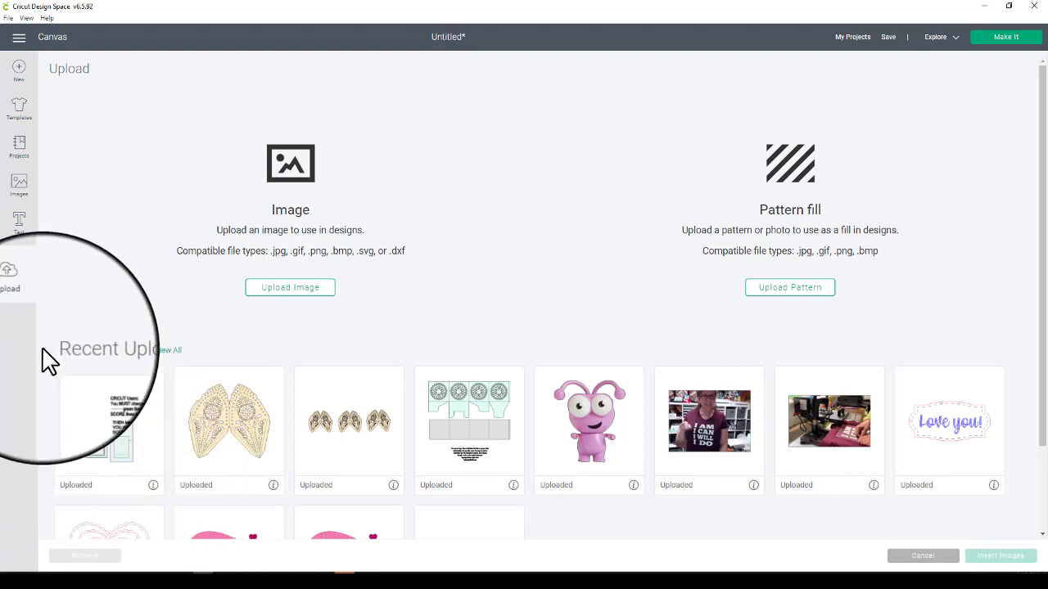
left_click(927, 555)
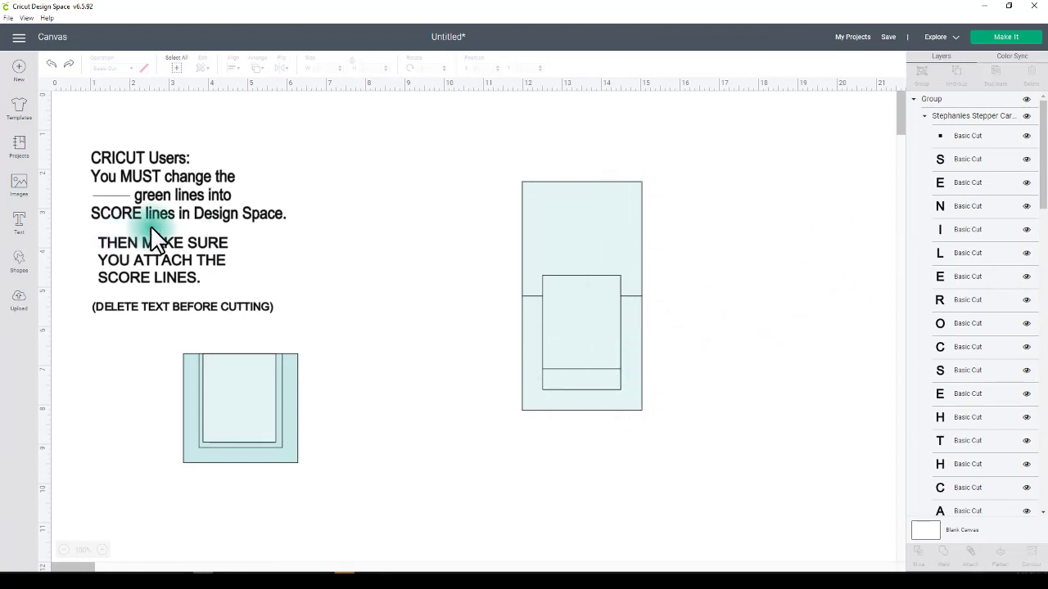
Change the short green fold line at the right edge of the card base from a basic cut to Score
left_click(584, 286)
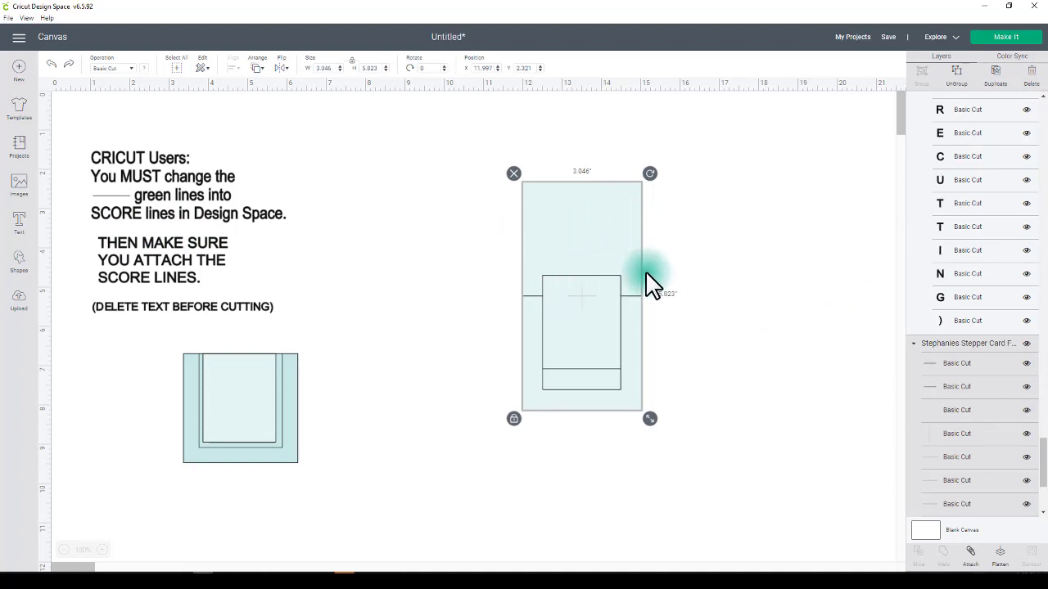
left_click(983, 370)
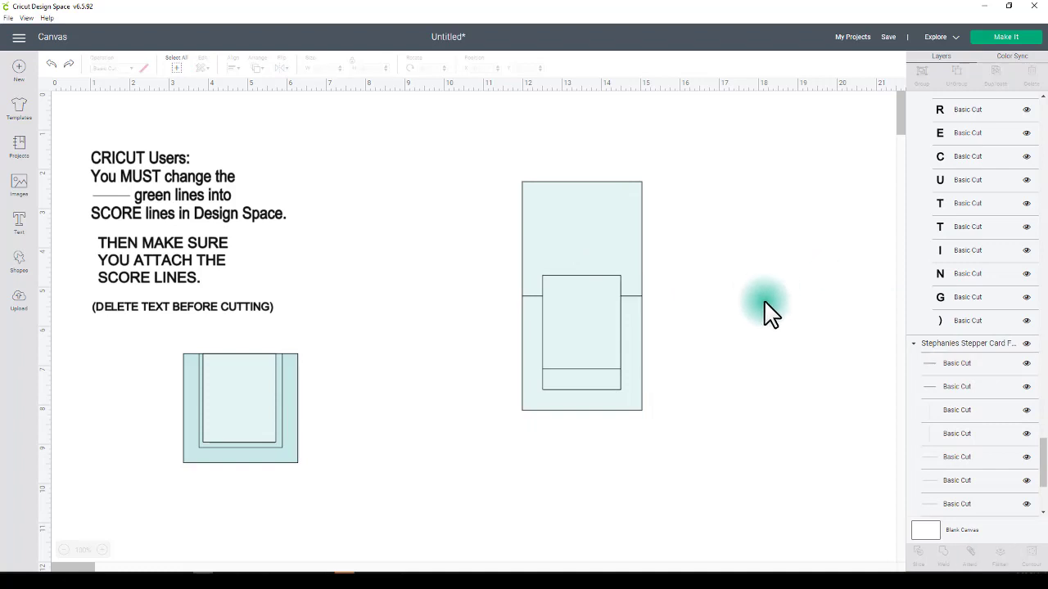
left_click(552, 205)
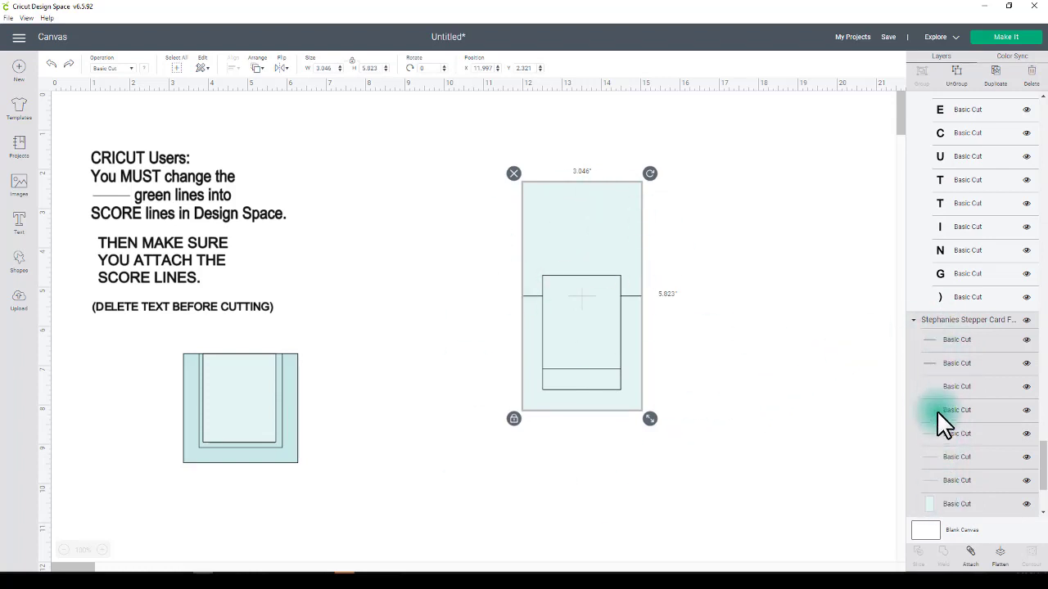
left_click(759, 491)
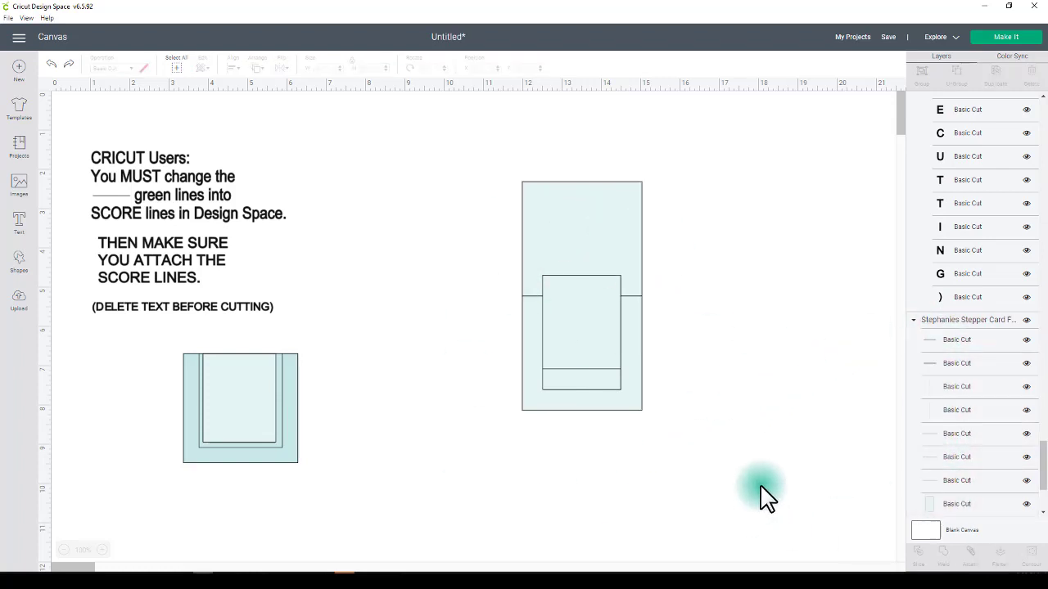
left_click(972, 342)
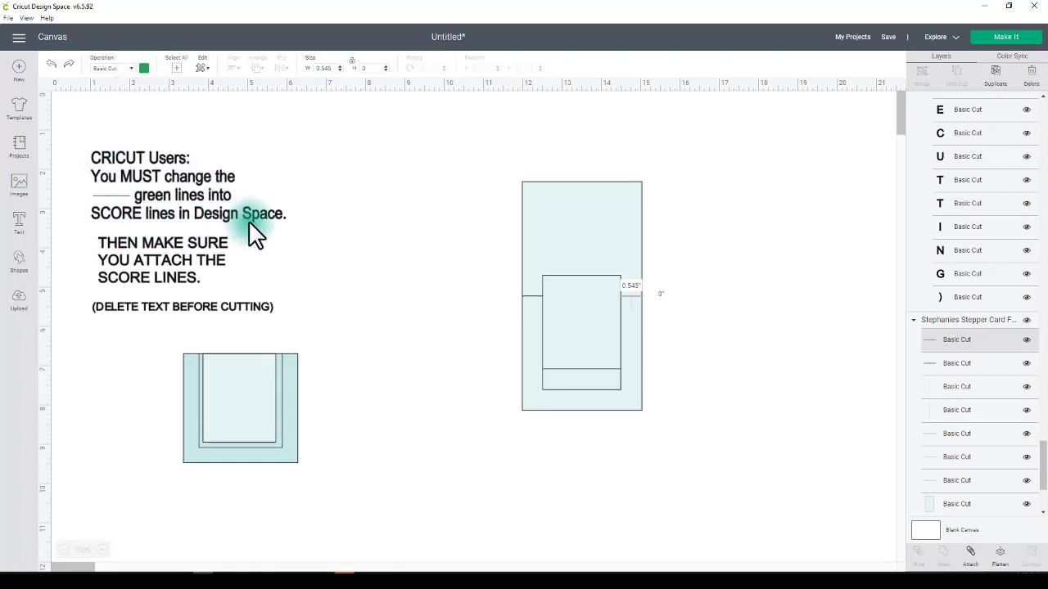
left_click(133, 71)
left_click(117, 160)
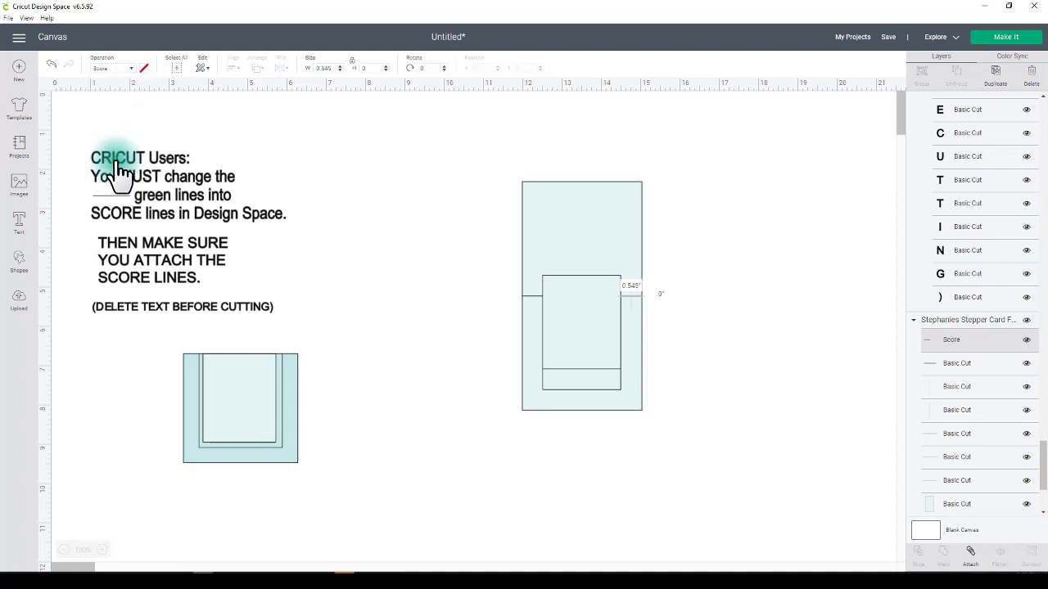
left_click(355, 194)
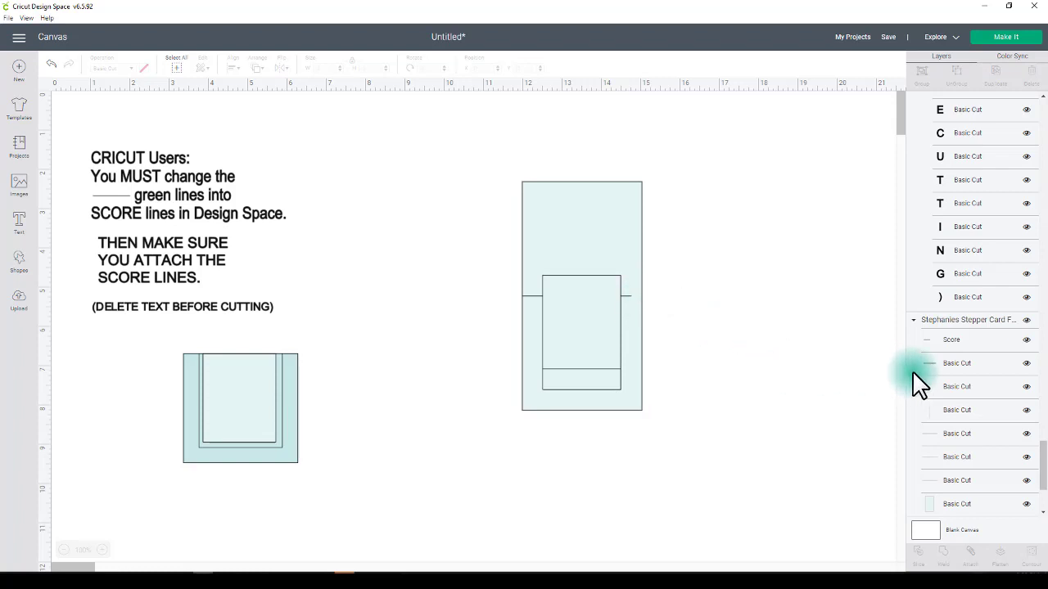
Set the short green fold line at the left edge of the card base to Score
left_click(963, 374)
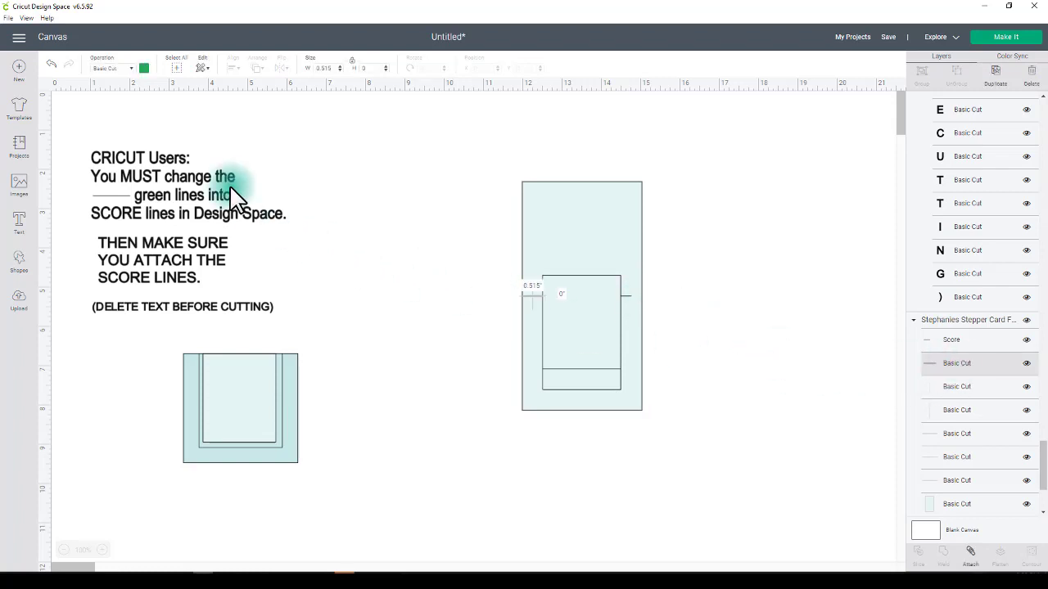
left_click(130, 71)
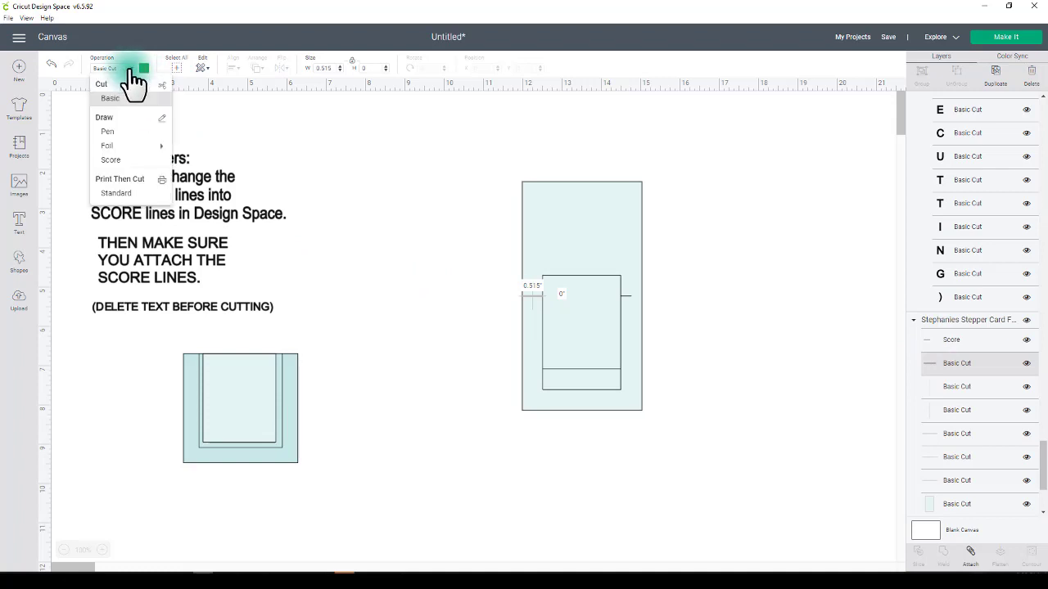
left_click(113, 160)
left_click(431, 357)
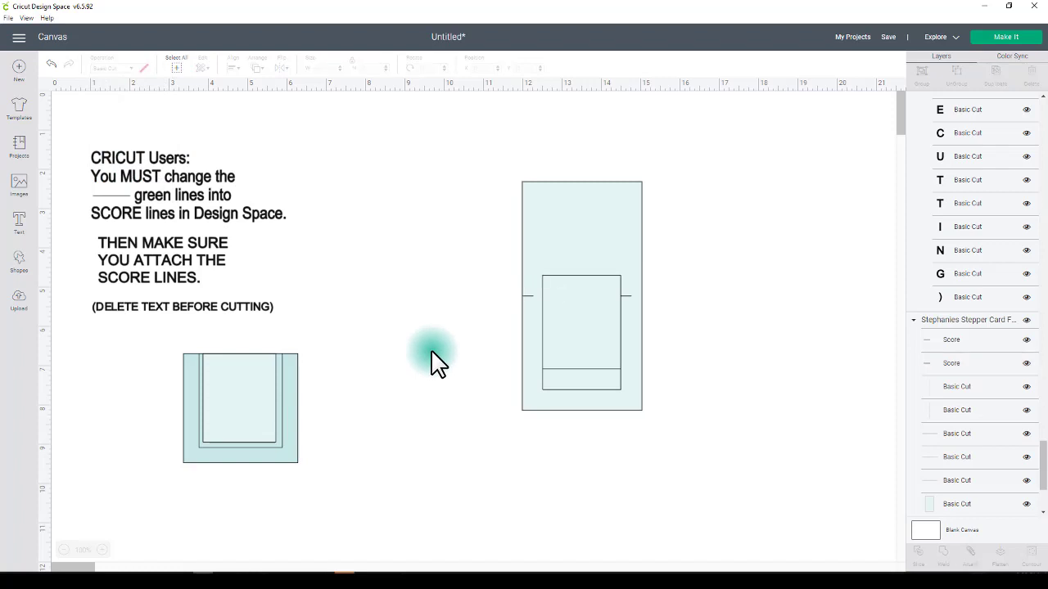
Check the two red vertical lines of the base's inner rectangle and set its green top line to Score
left_click(977, 385)
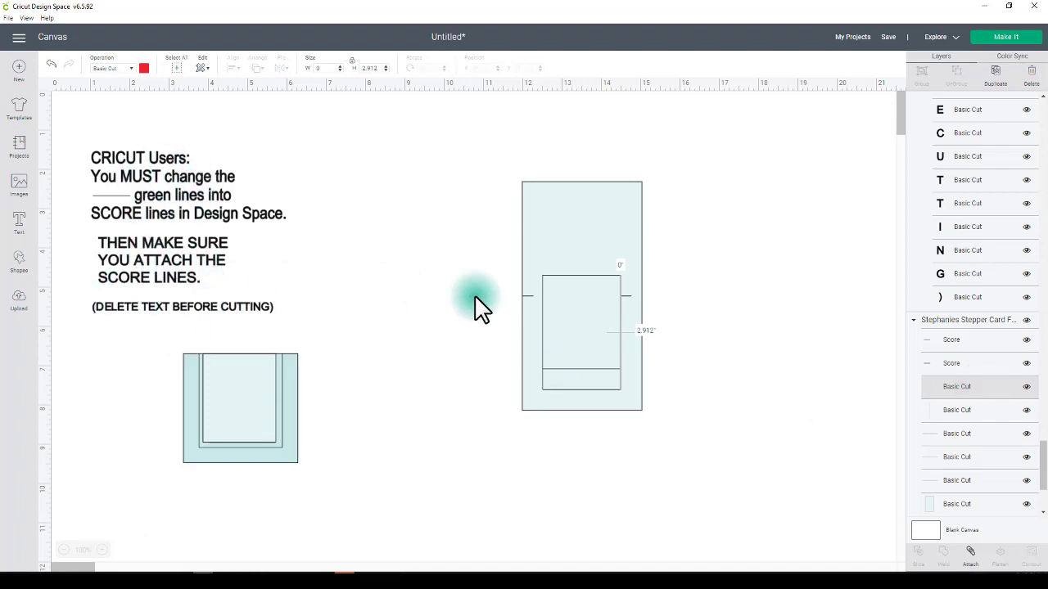
left_click(968, 409)
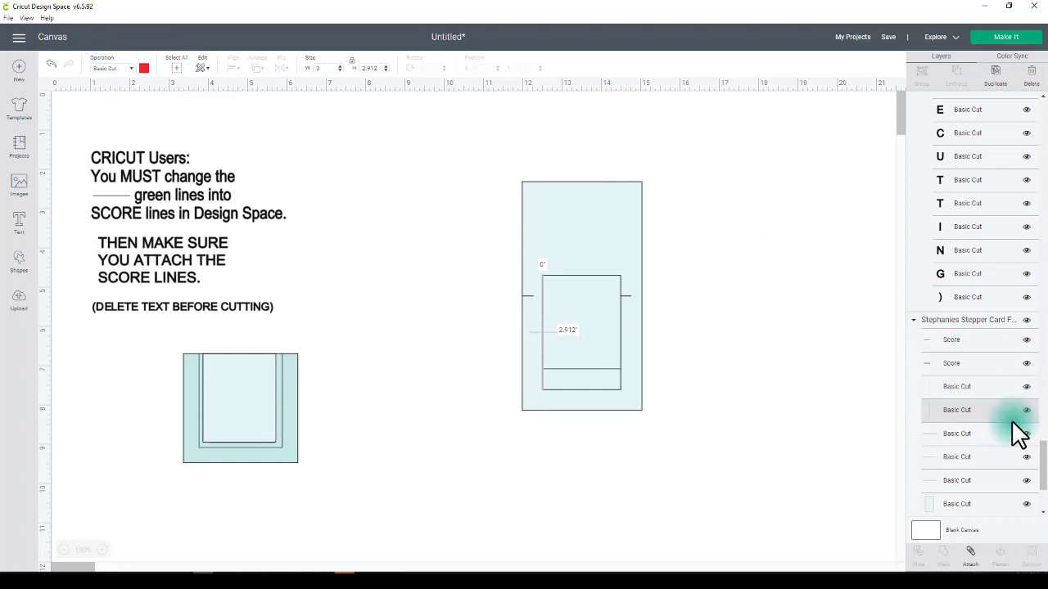
left_click(974, 433)
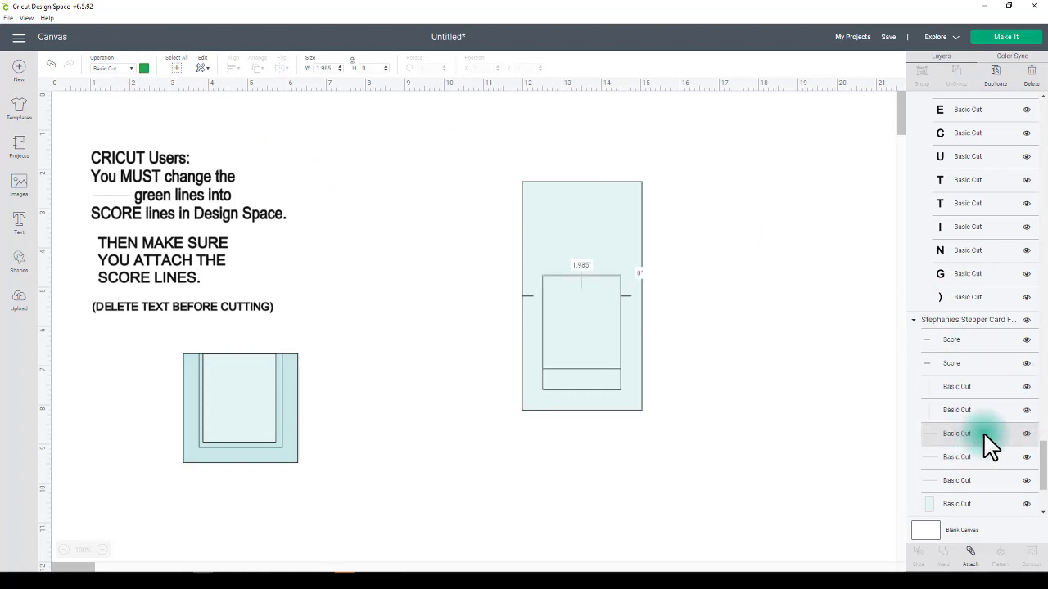
left_click(132, 66)
left_click(135, 162)
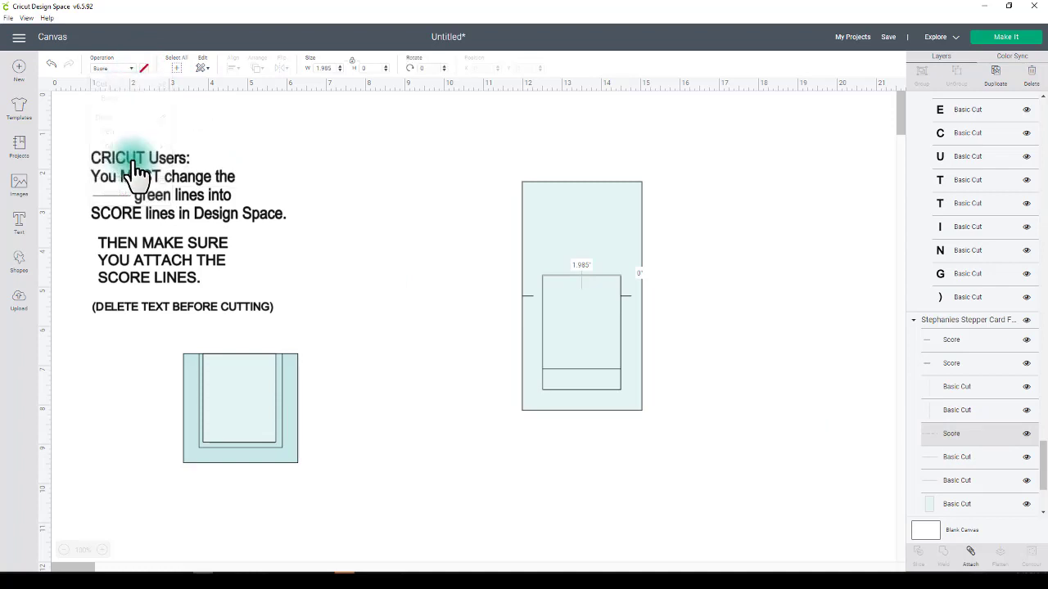
left_click(503, 159)
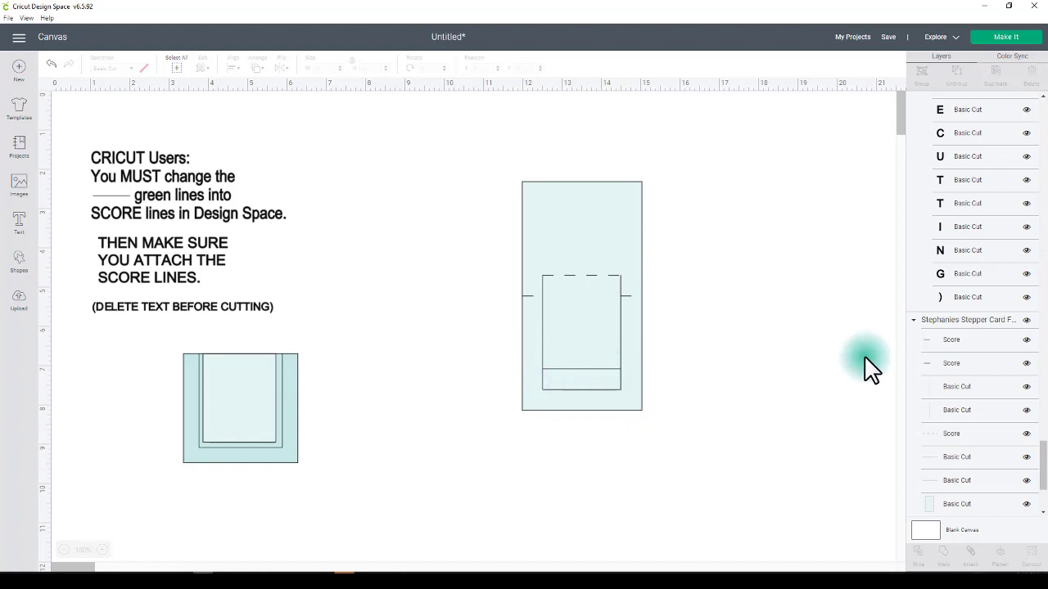
Set the middle horizontal green line inside the base's inner rectangle to Score
scroll(962, 432, "down", 1)
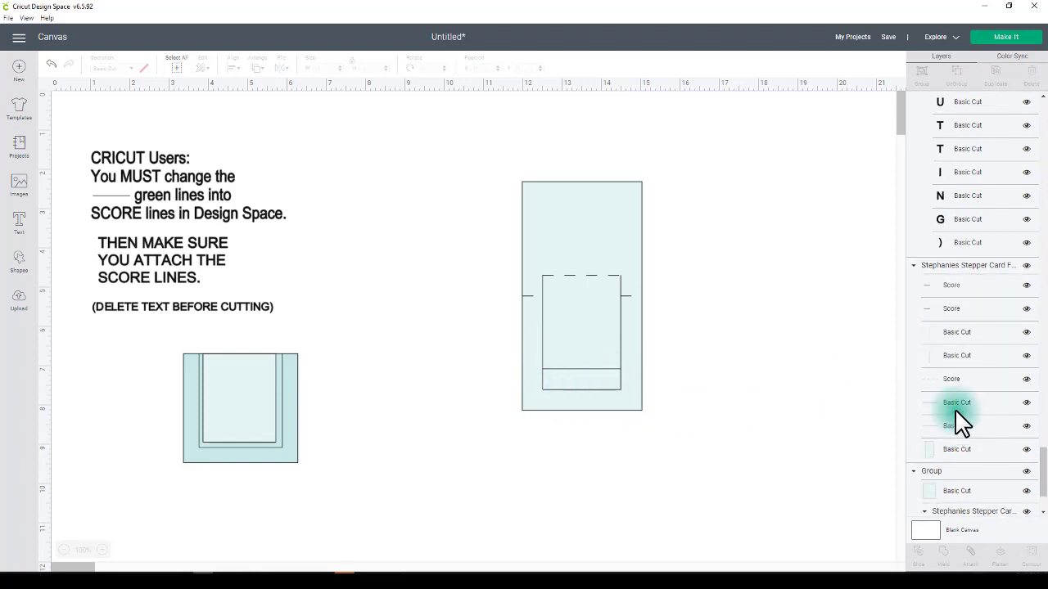
left_click(962, 405)
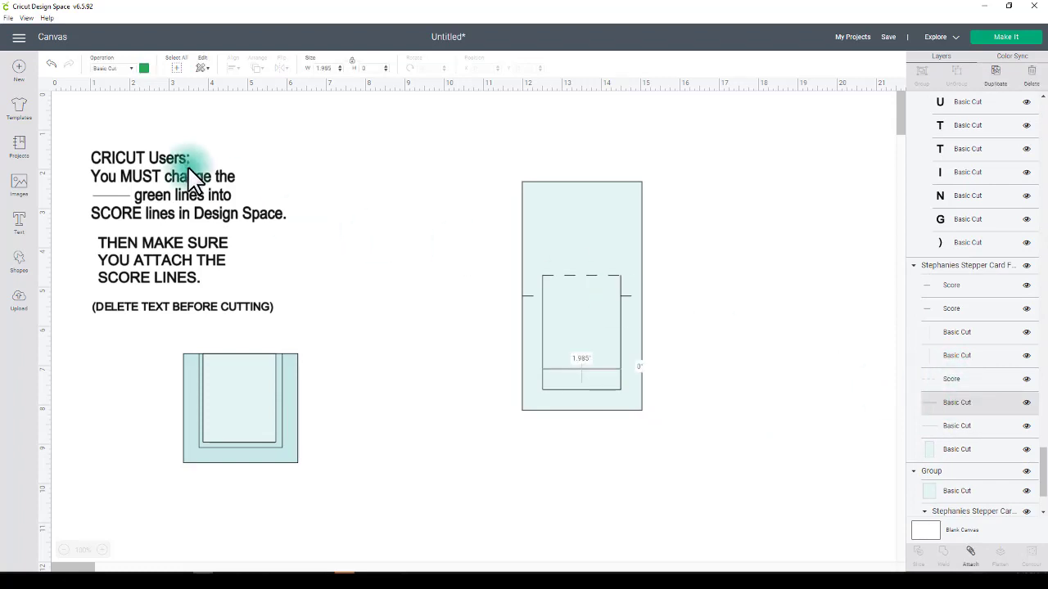
left_click(135, 72)
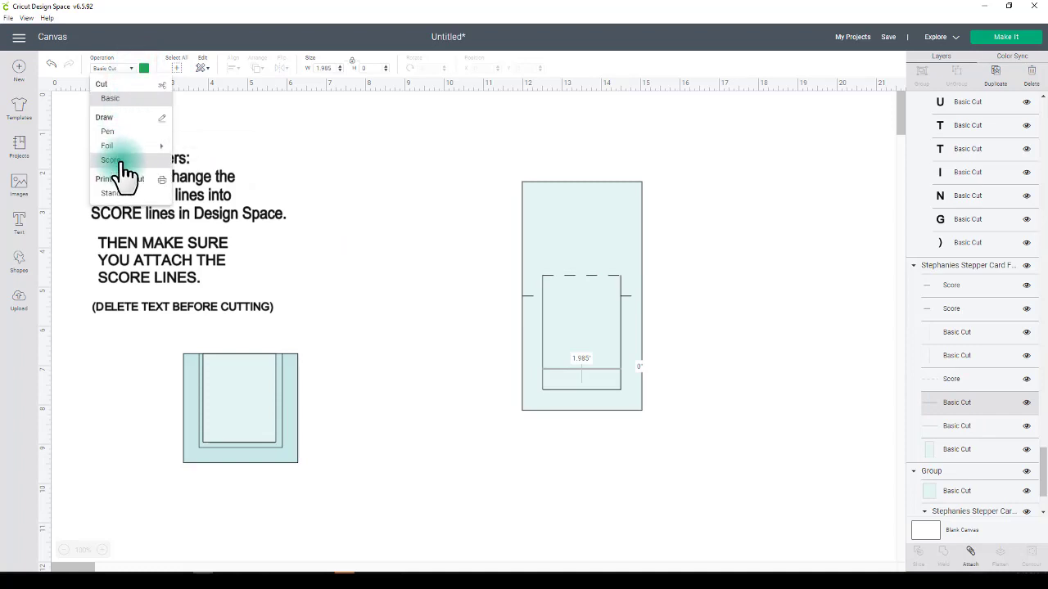
left_click(85, 151)
left_click(757, 273)
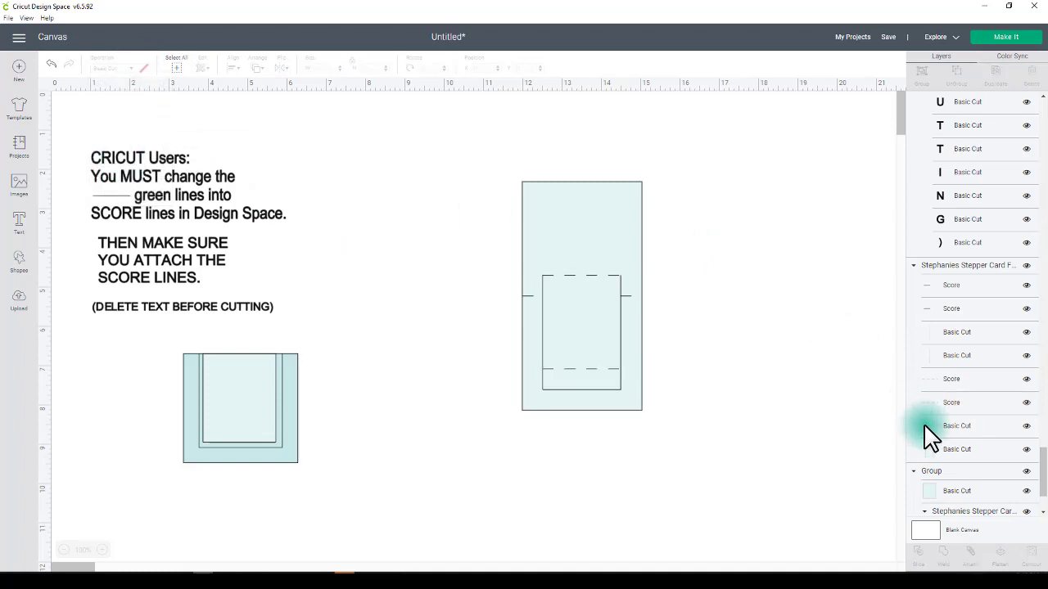
Set the green bottom line of the base's inner rectangle to Score
left_click(955, 449)
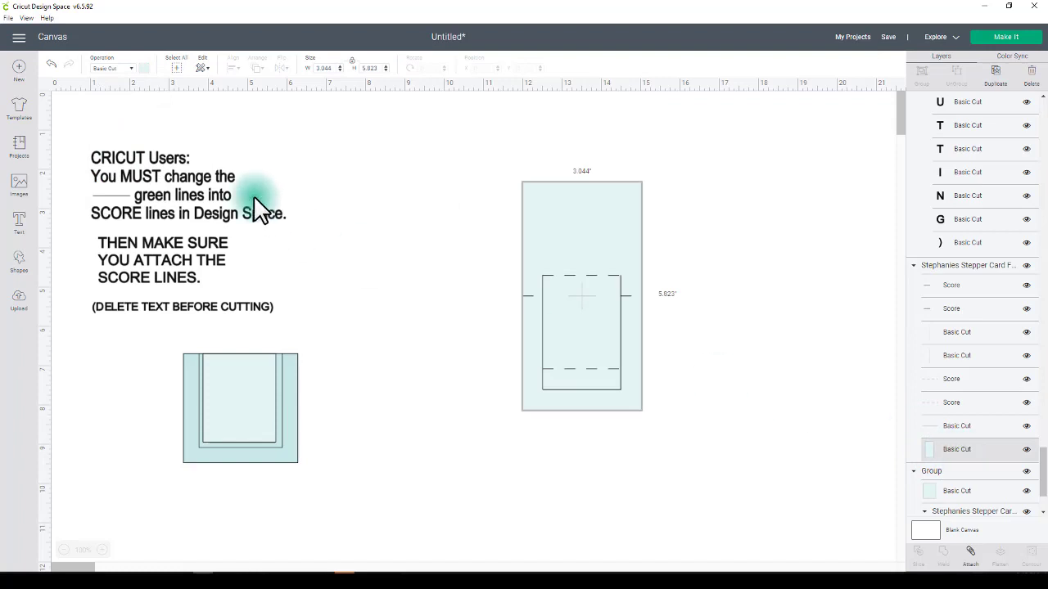
left_click(956, 426)
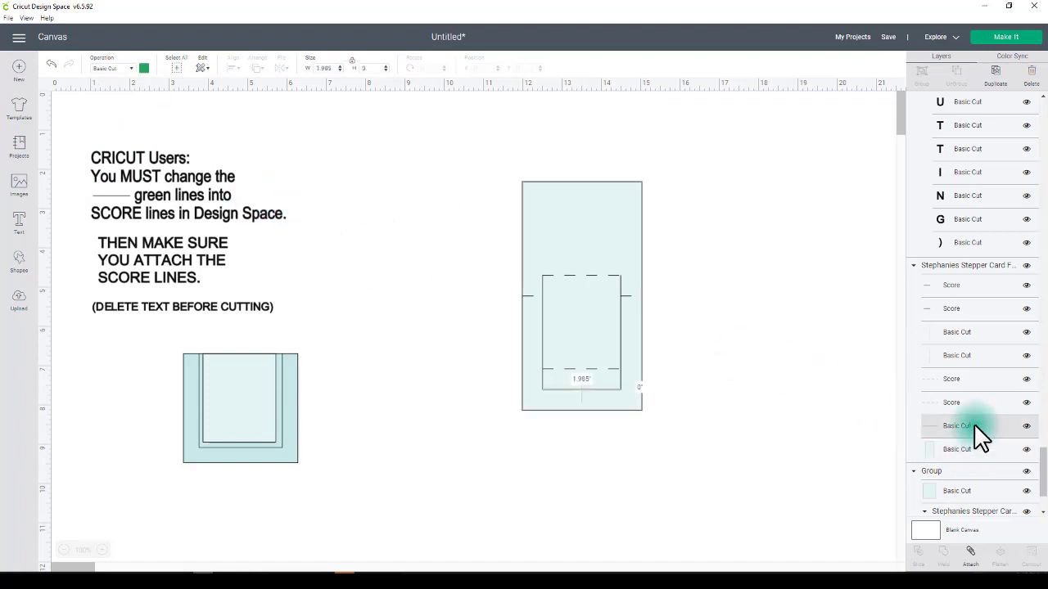
left_click(130, 67)
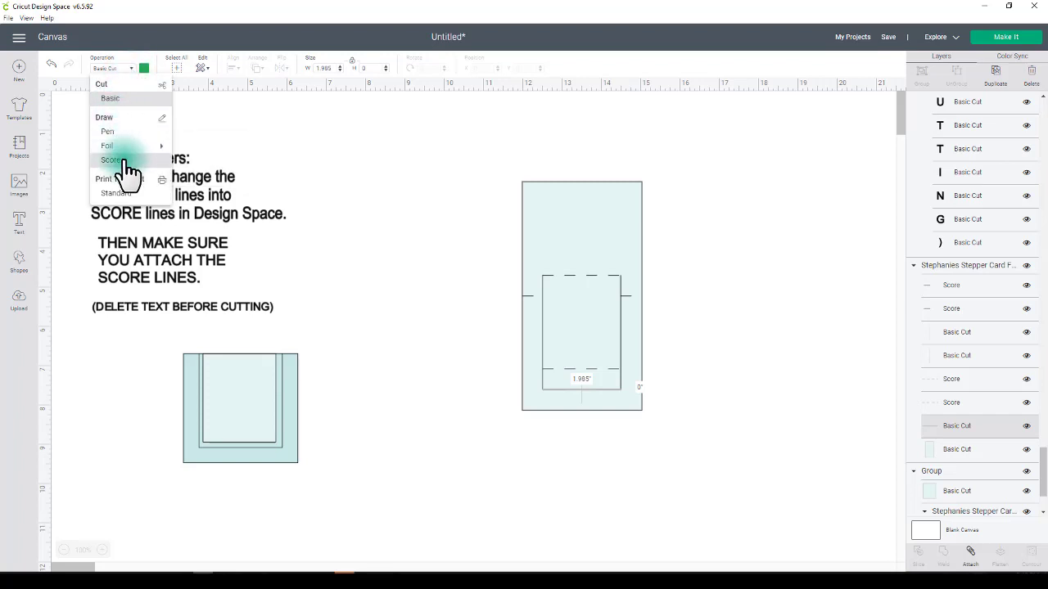
left_click(127, 160)
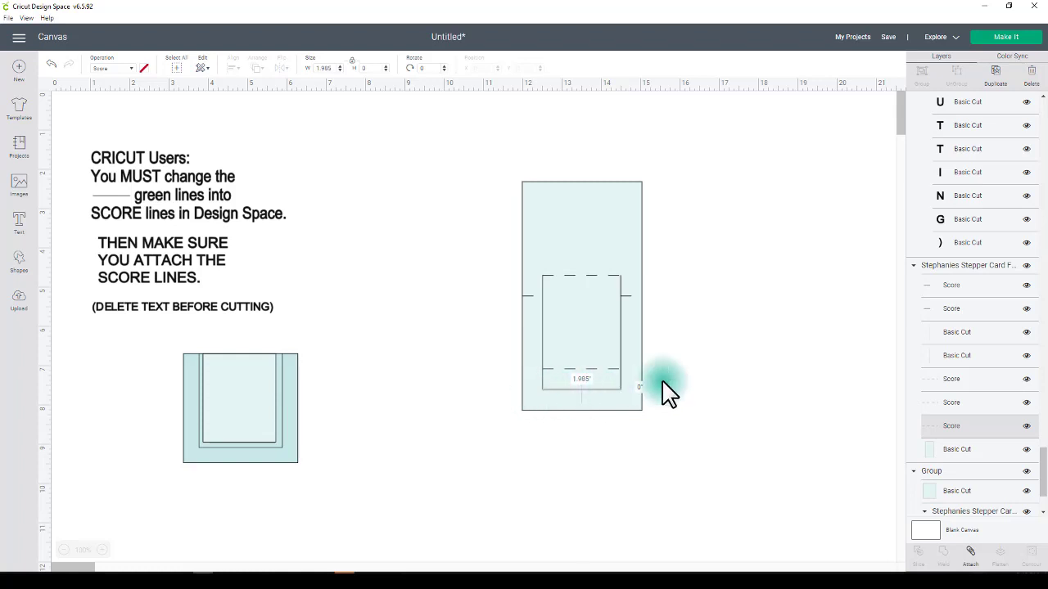
left_click(731, 334)
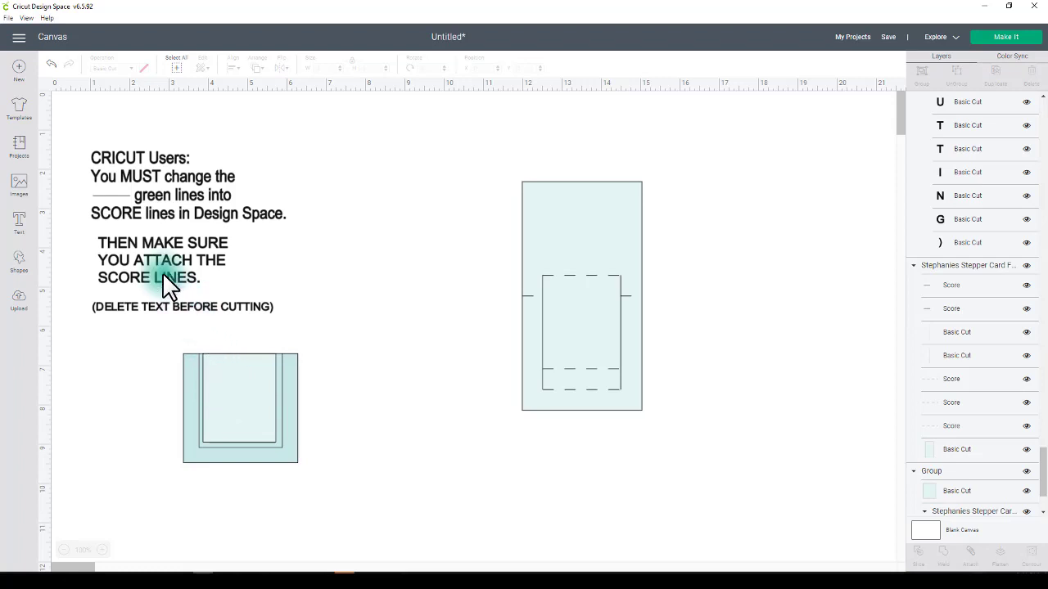
Delete the instruction text group from the canvas
left_click(157, 213)
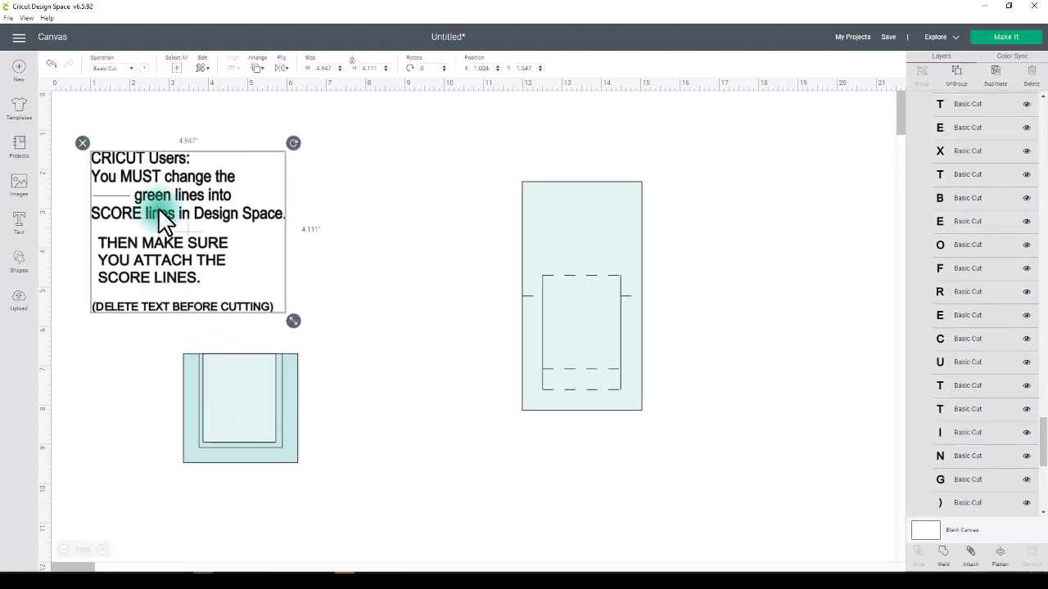
key("Delete")
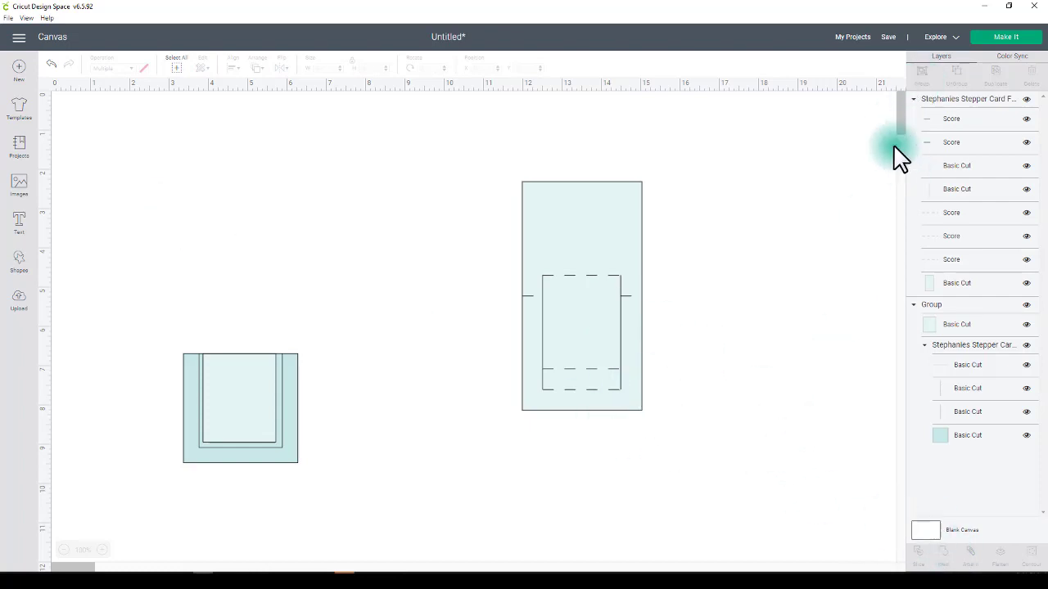
Preview how the unattached card pieces are laid out on the cutting mats and return to the canvas
left_click(1000, 47)
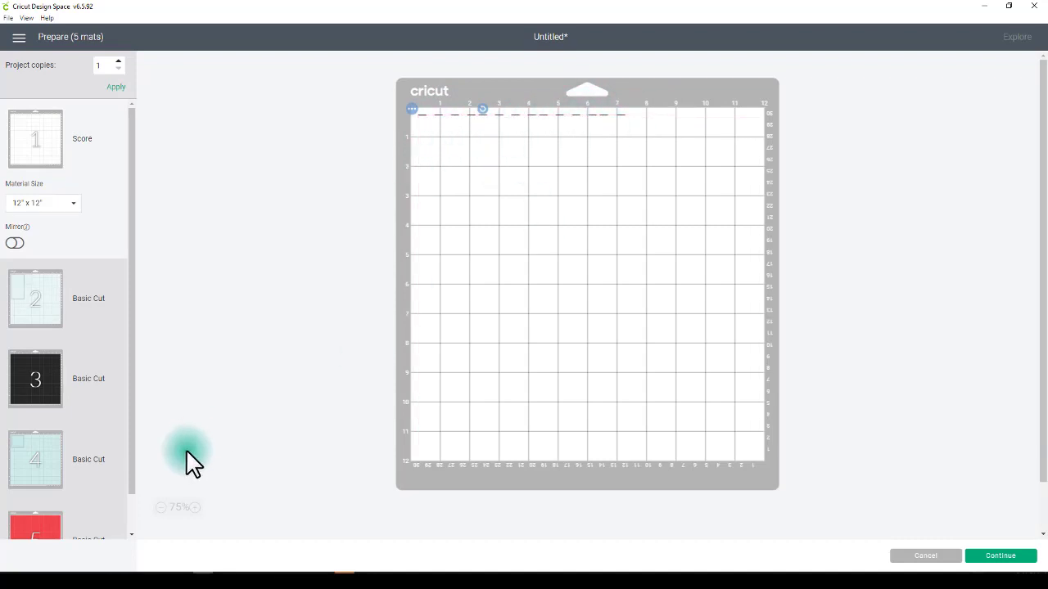
scroll(196, 454, "down", 1)
scroll(243, 455, "up", 1)
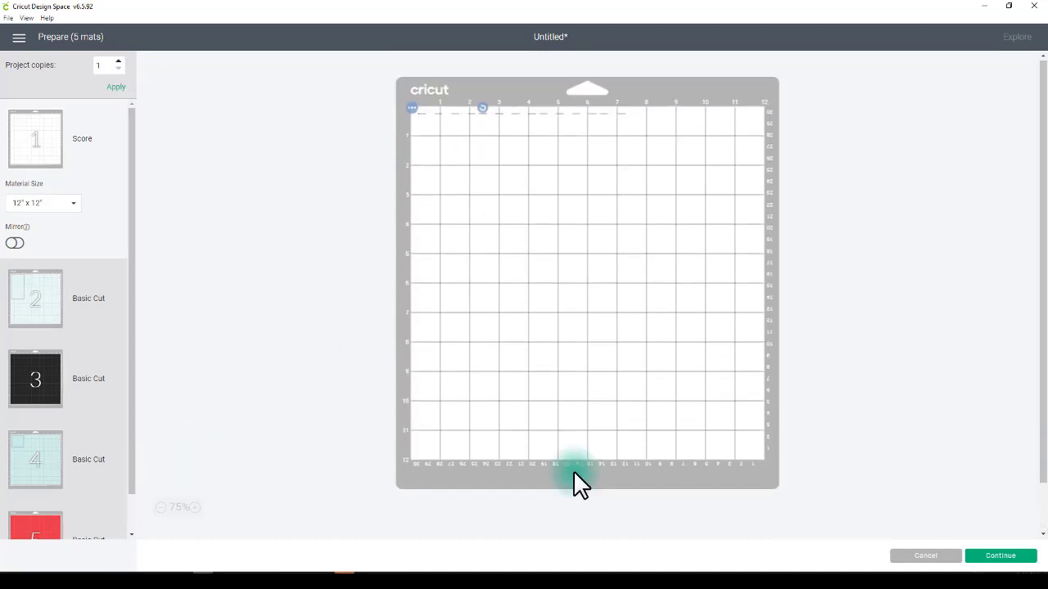
left_click(923, 560)
Select the whole card base with its score lines and attach its layers together
left_click_drag(709, 483, 483, 149)
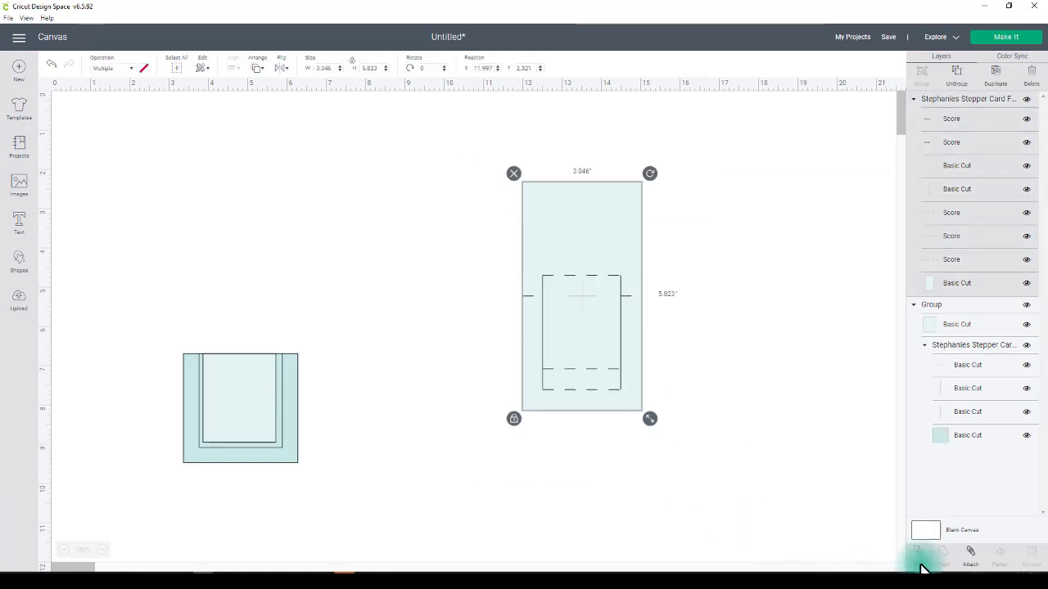
left_click(970, 554)
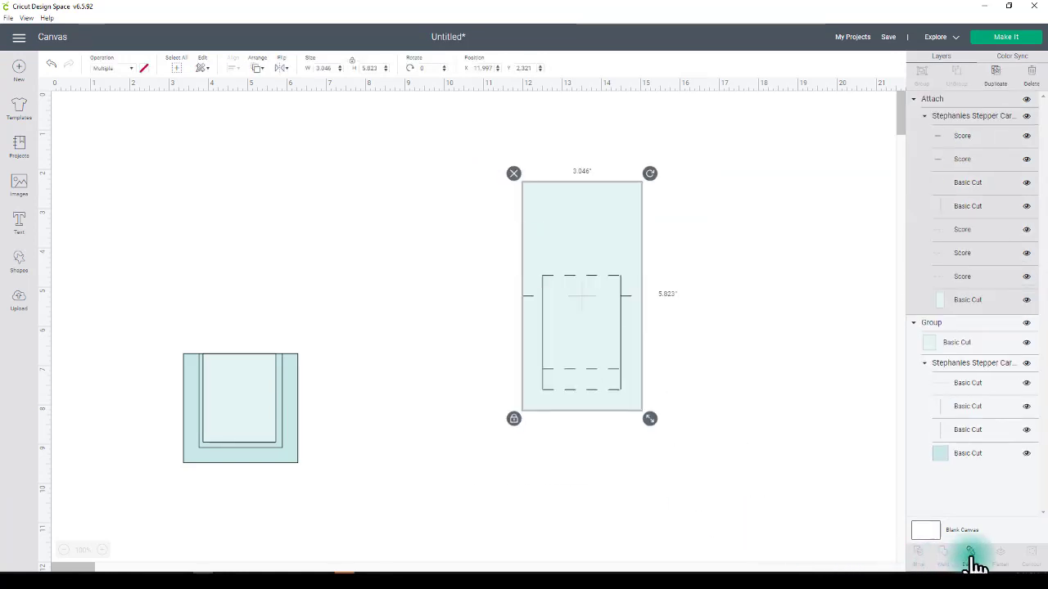
Check the attached card base on the cutting mat, and move the smaller layered piece closer to it, to about X 7.5", Y 3.4"
left_click(1020, 41)
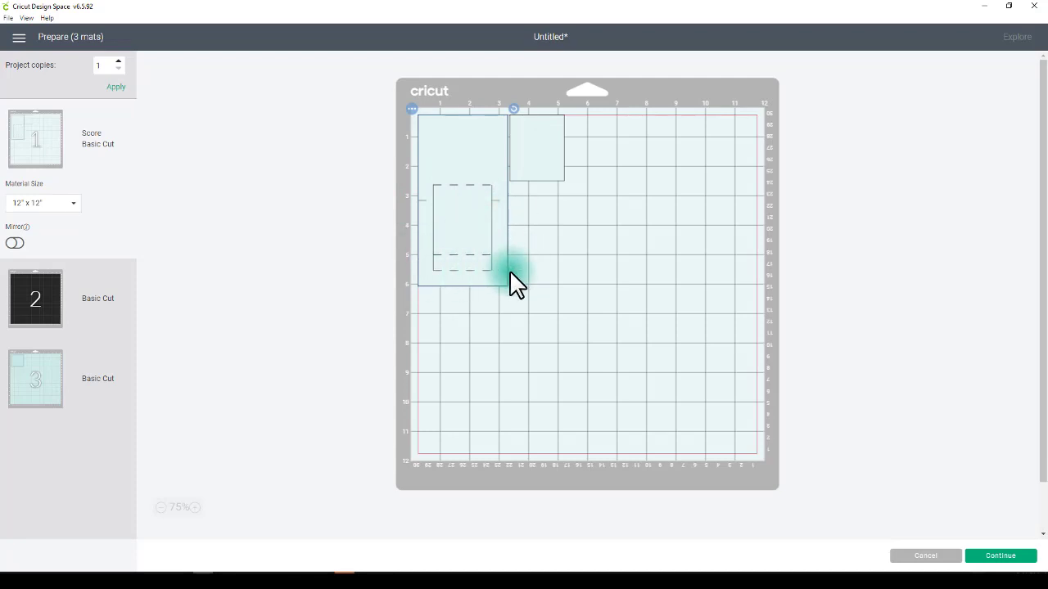
left_click(927, 556)
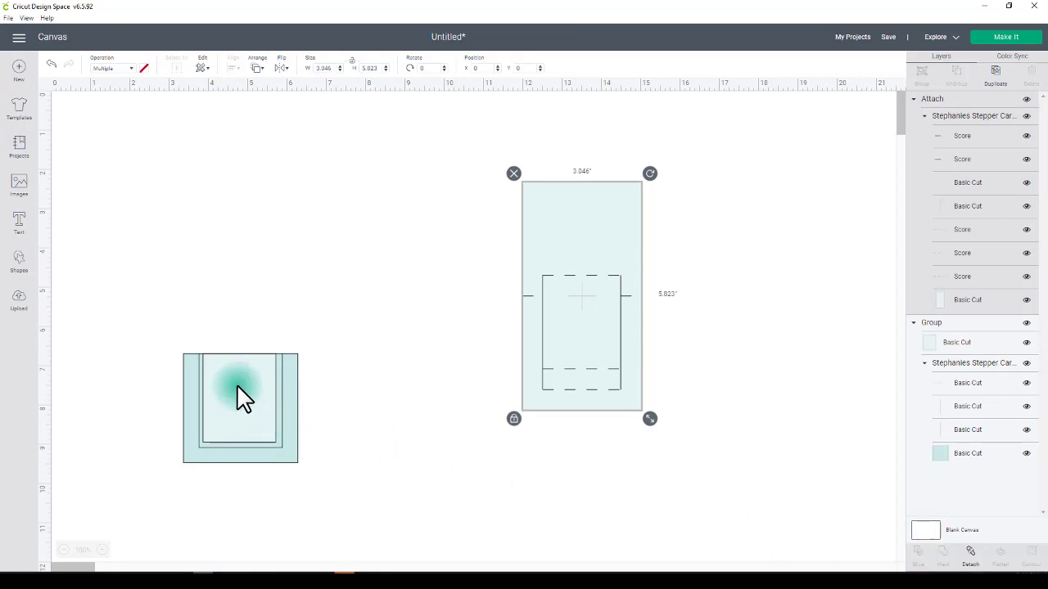
left_click_drag(243, 382, 400, 255)
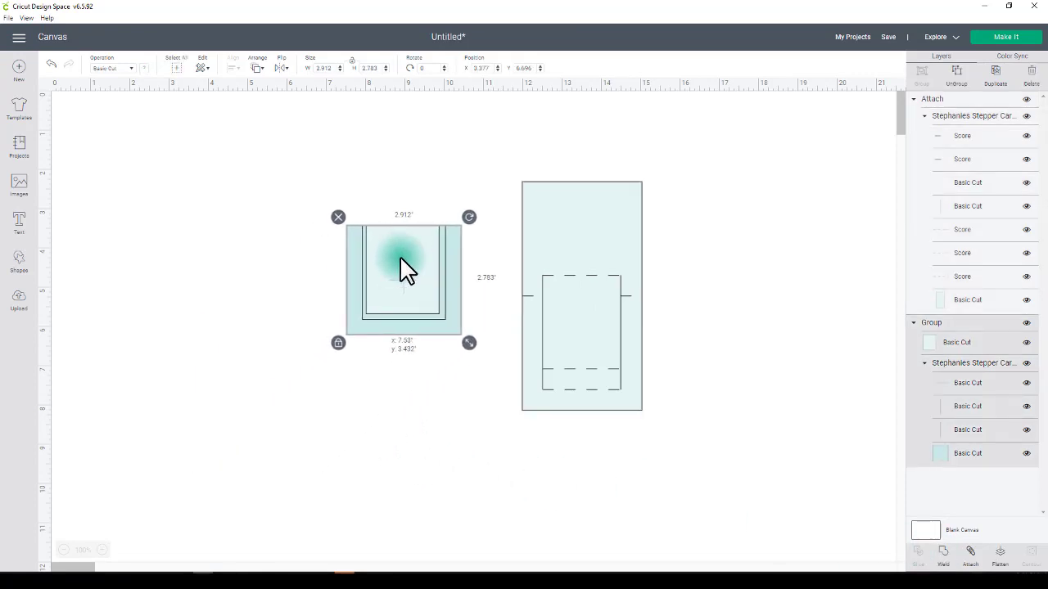
Inspect how the smaller piece's unattached layers are distributed over mats 2 and 3, and return to the canvas
left_click(1000, 38)
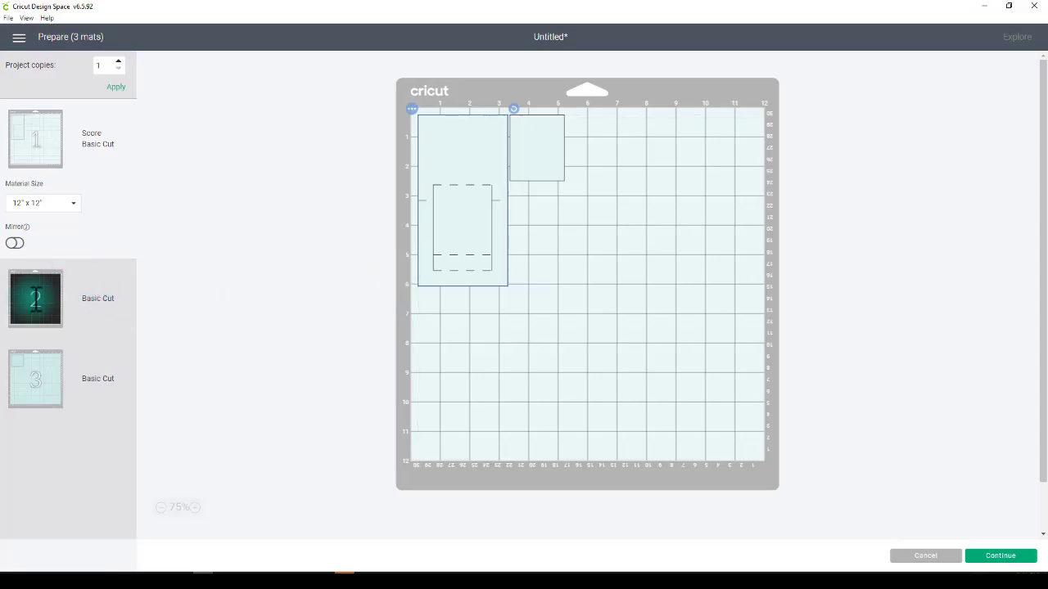
left_click(35, 299)
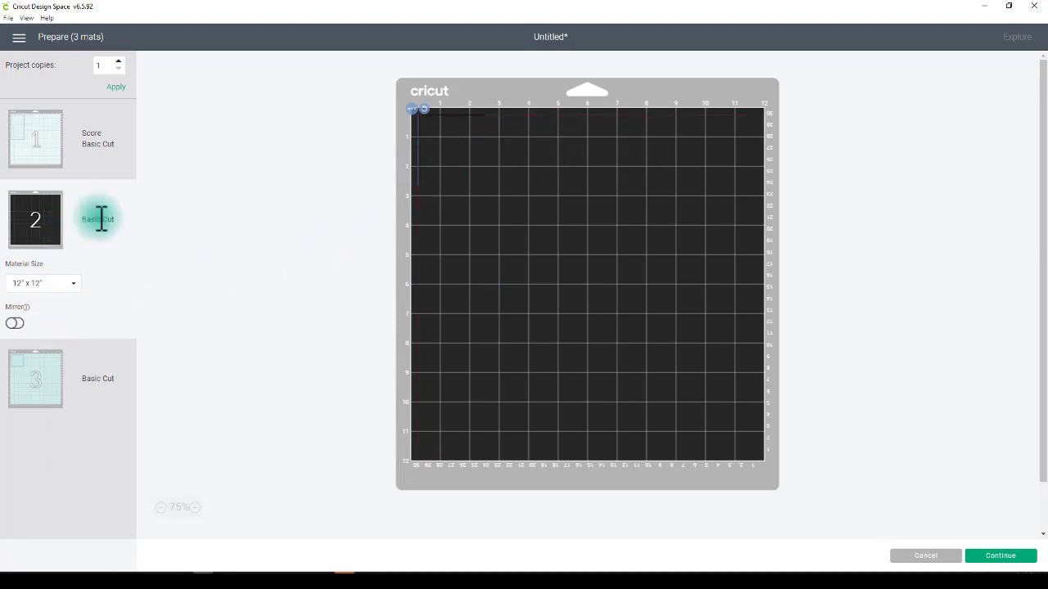
left_click(42, 378)
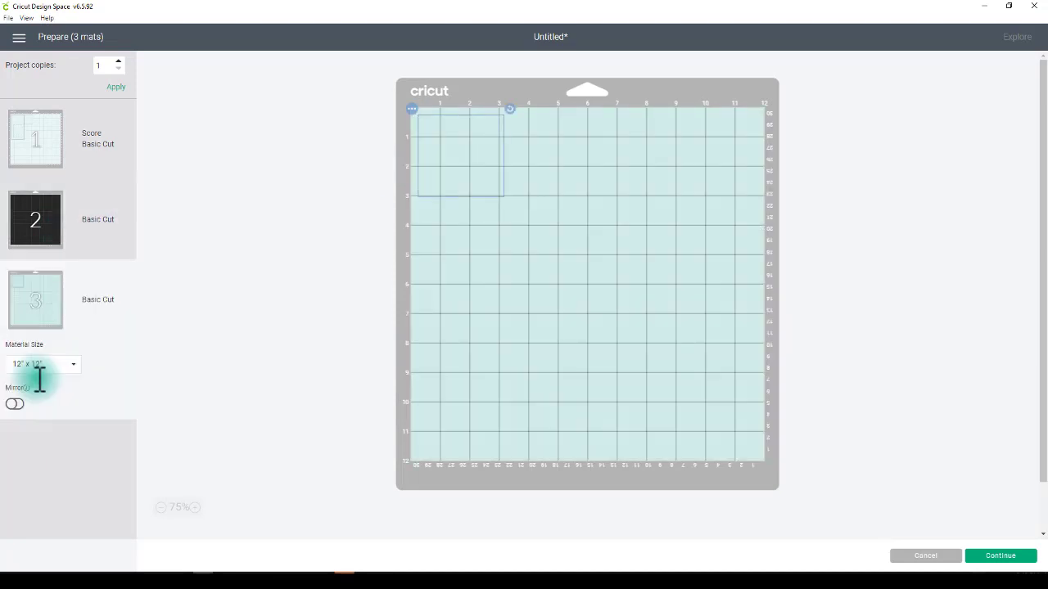
left_click(41, 232)
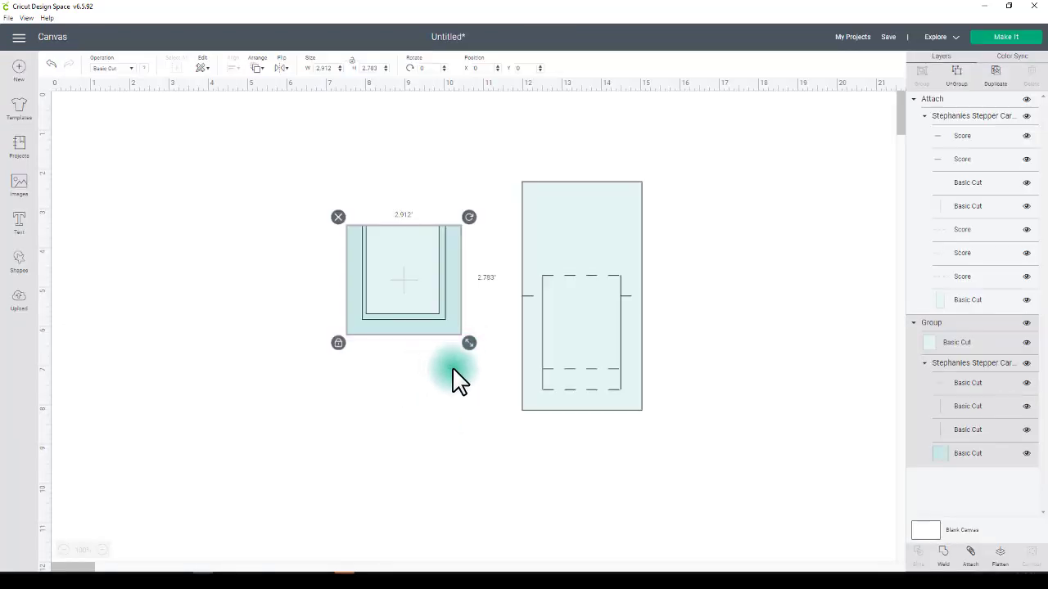
Attach all layers of the smaller layered piece beside the card base
left_click(458, 374)
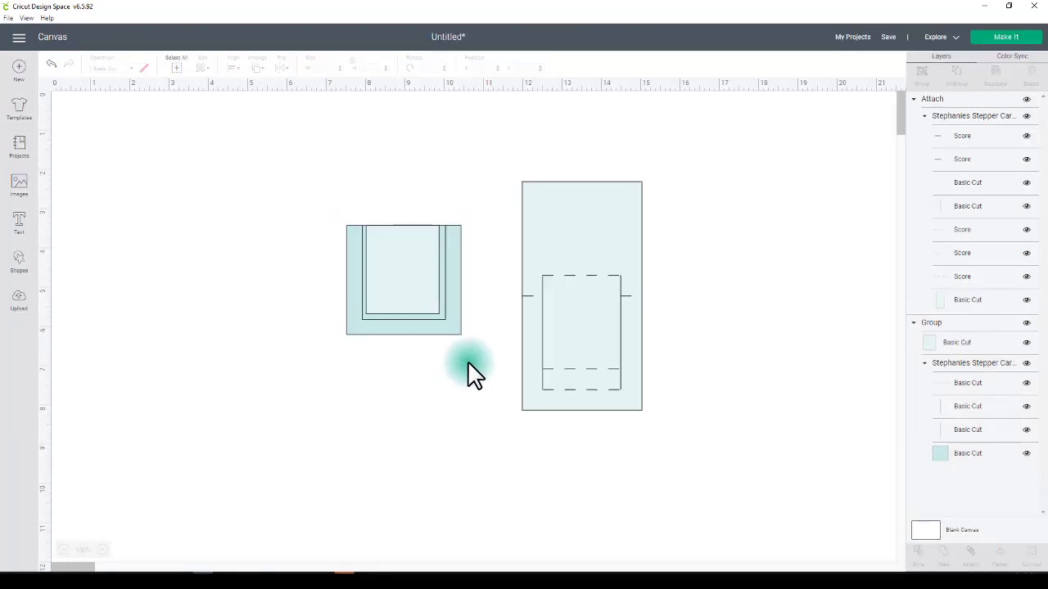
left_click(385, 275)
left_click(971, 558)
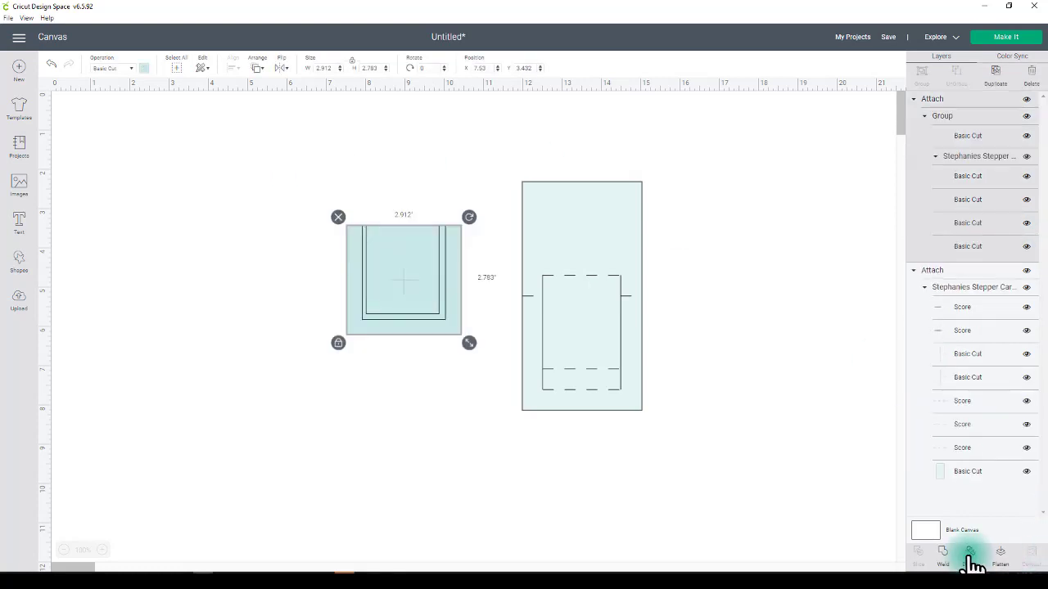
Review both attached pieces on their cutting mats, return to the canvas and clear the selection
left_click(1008, 39)
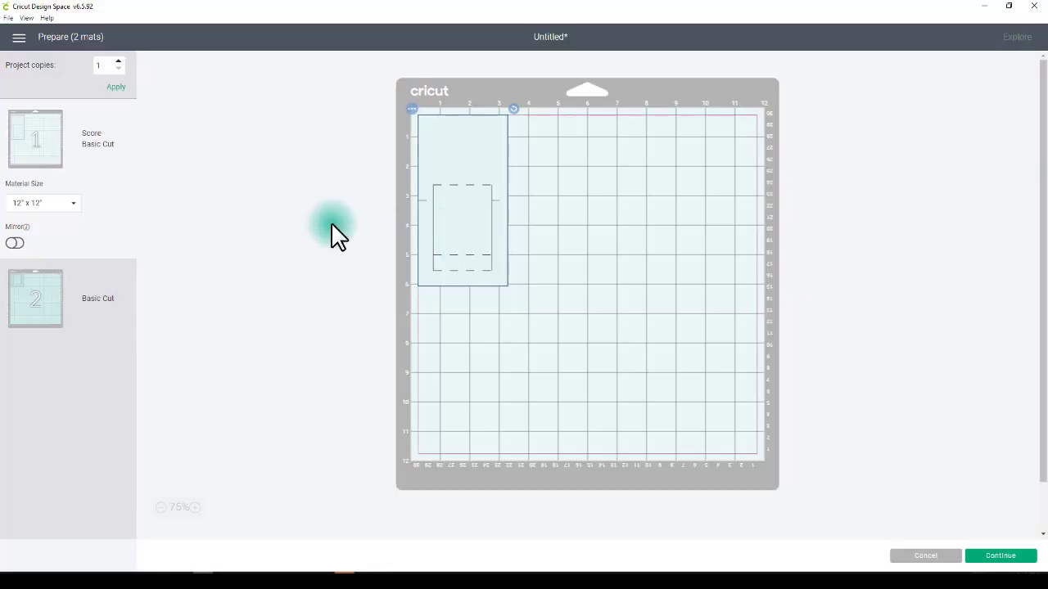
left_click(18, 311)
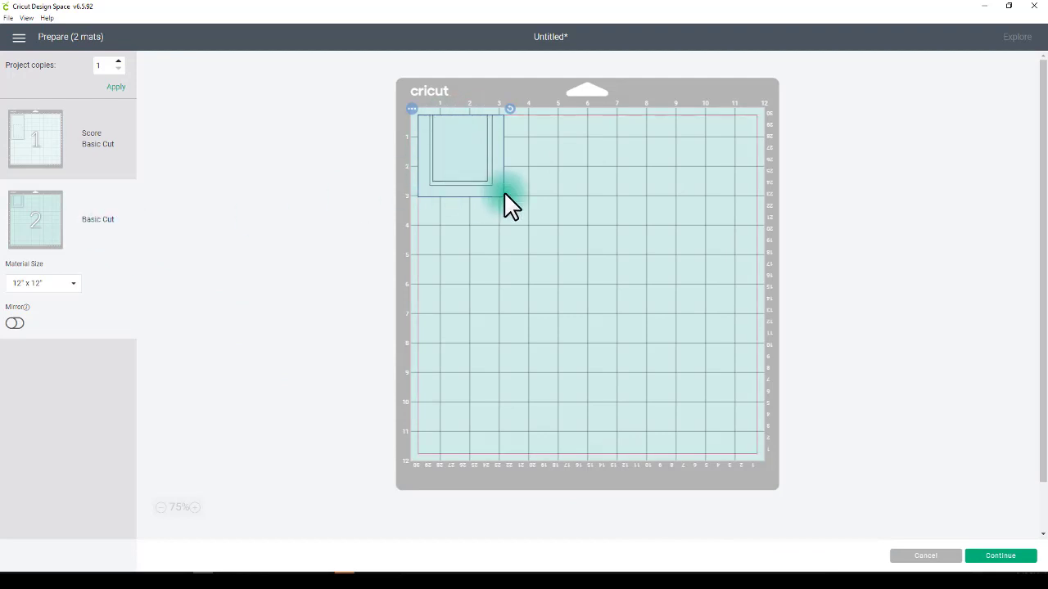
left_click(21, 153)
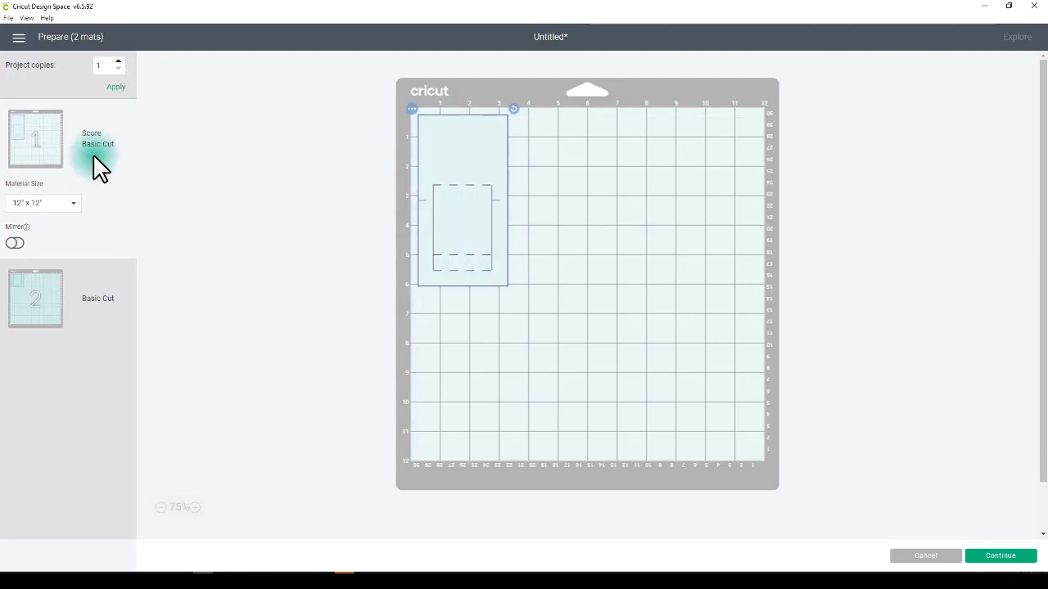
left_click(907, 558)
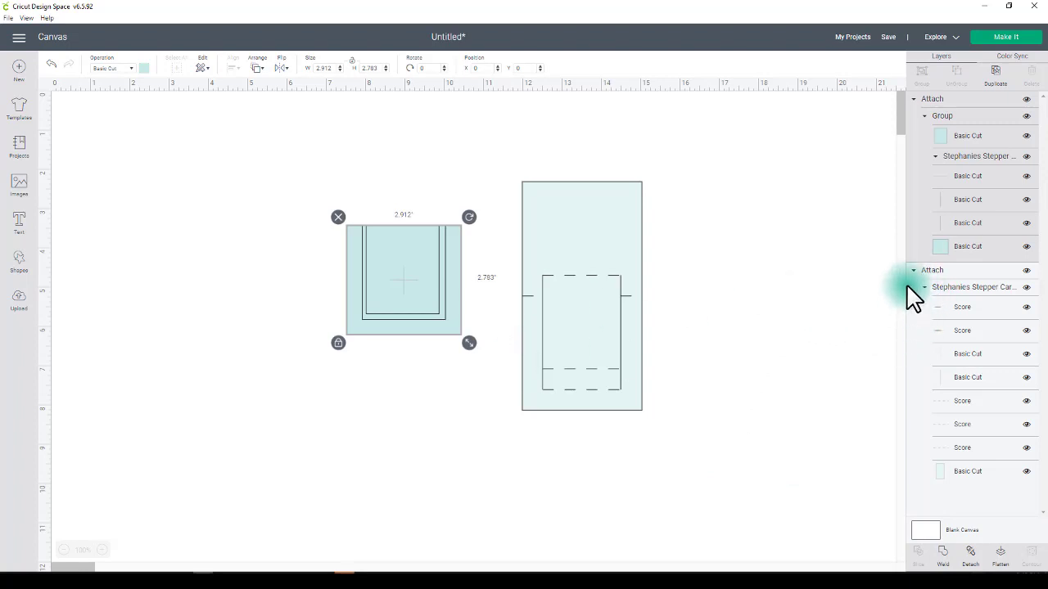
left_click(806, 304)
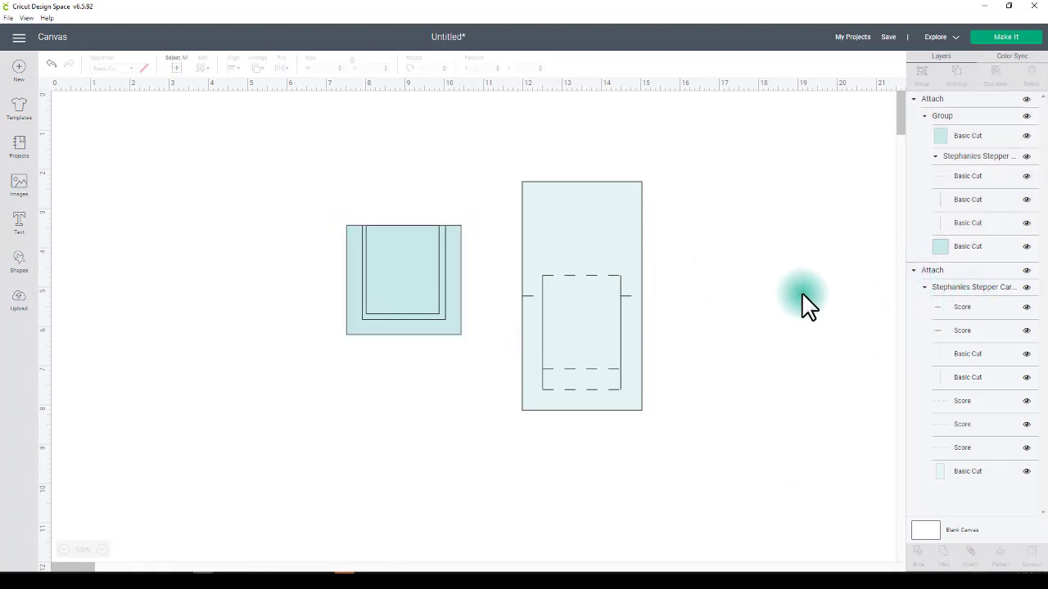